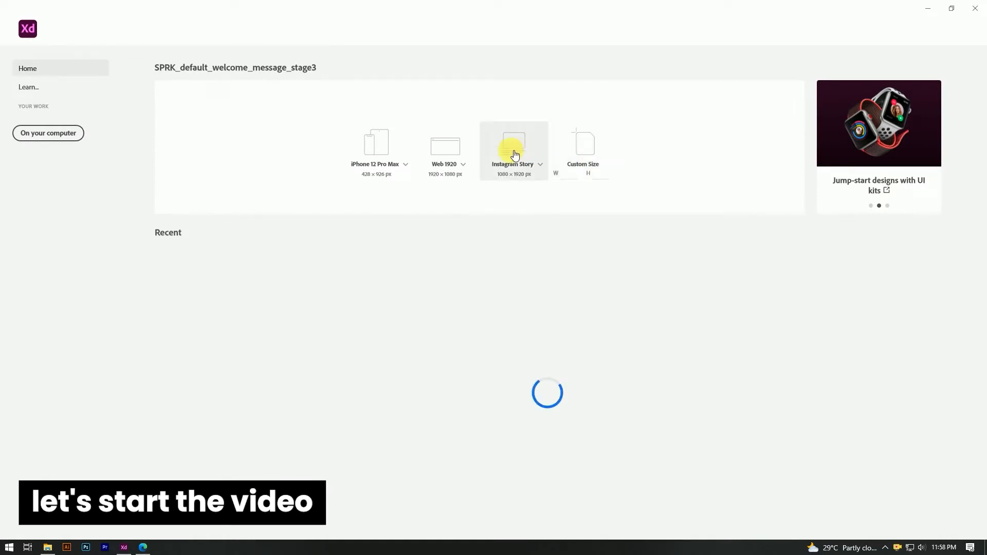
Create a new Web 1920 document and fill its artboard with a light lavender of about #E3E0EB
left_click(434, 155)
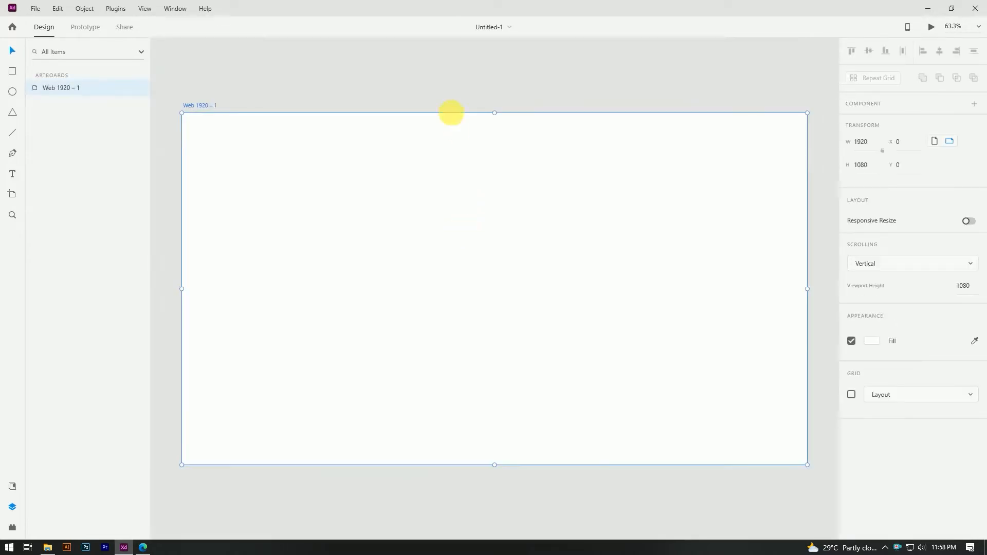
left_click(461, 101)
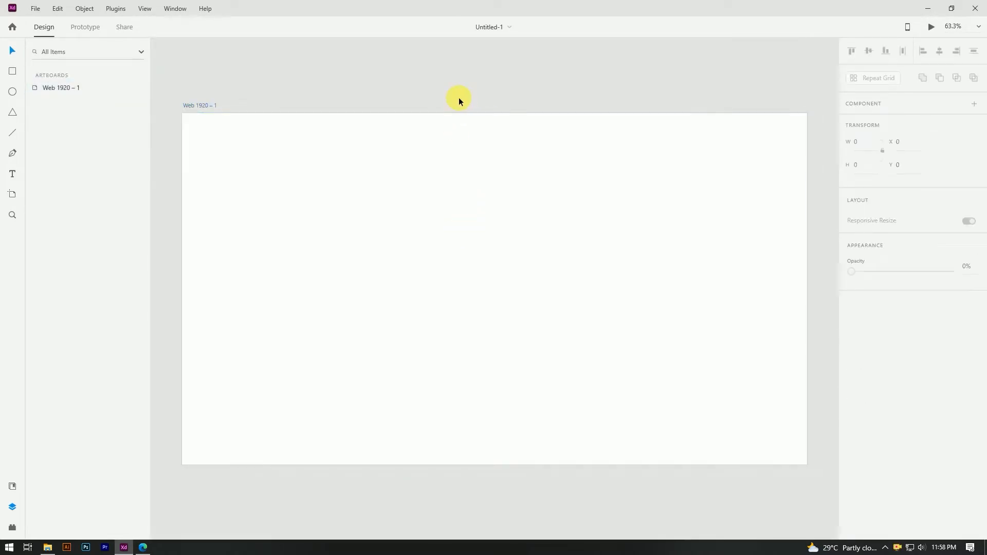
left_click(509, 222)
left_click(872, 341)
left_click(820, 313)
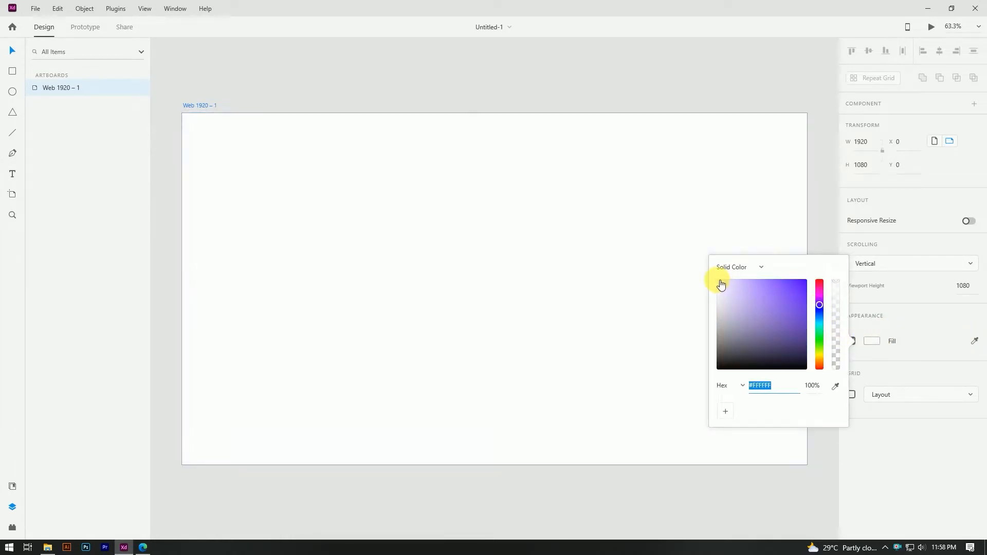
left_click_drag(721, 287, 723, 291)
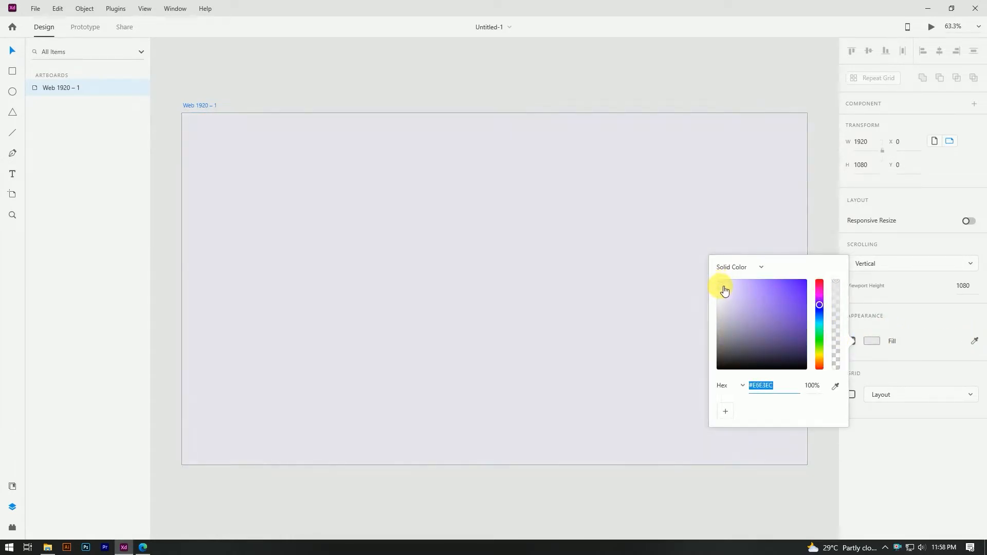
left_click_drag(721, 290, 727, 292)
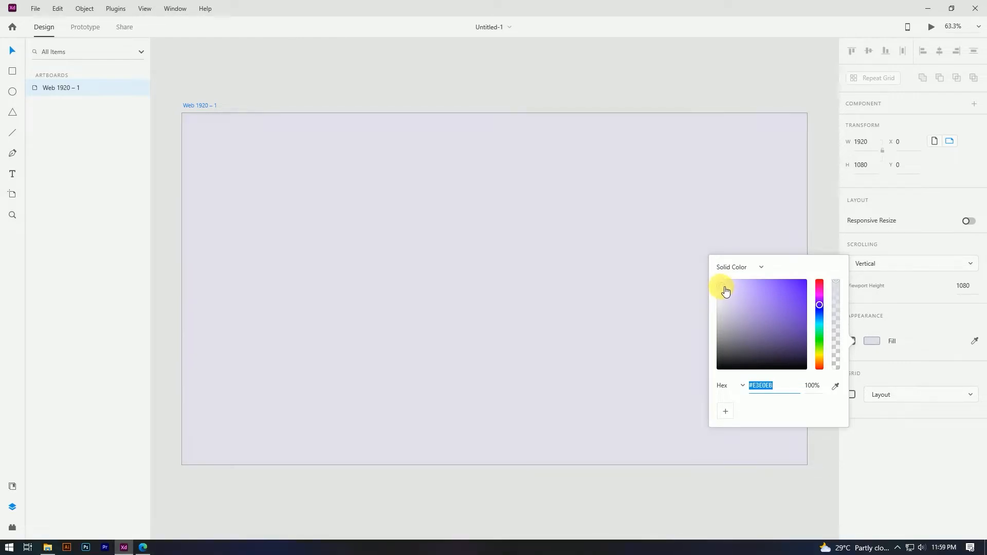
left_click(710, 85)
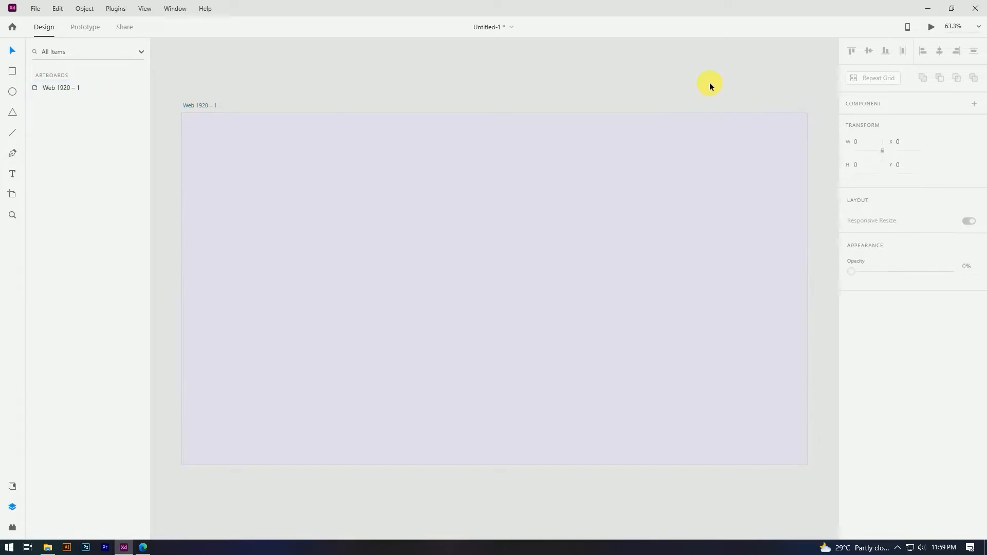
Draw a rectangle about 1795 × 980 inside the artboard and center it horizontally and vertically
left_click(13, 71)
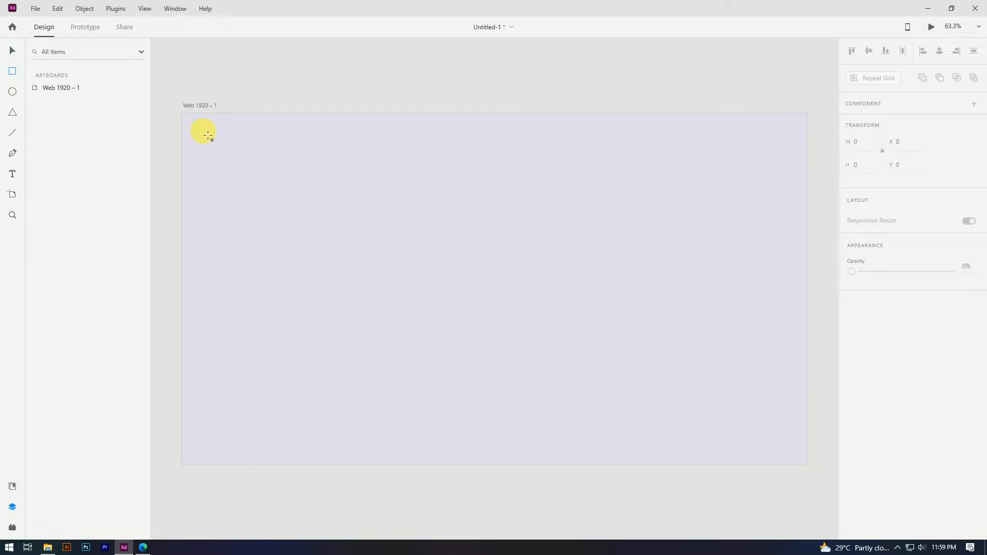
left_click_drag(208, 135, 793, 456)
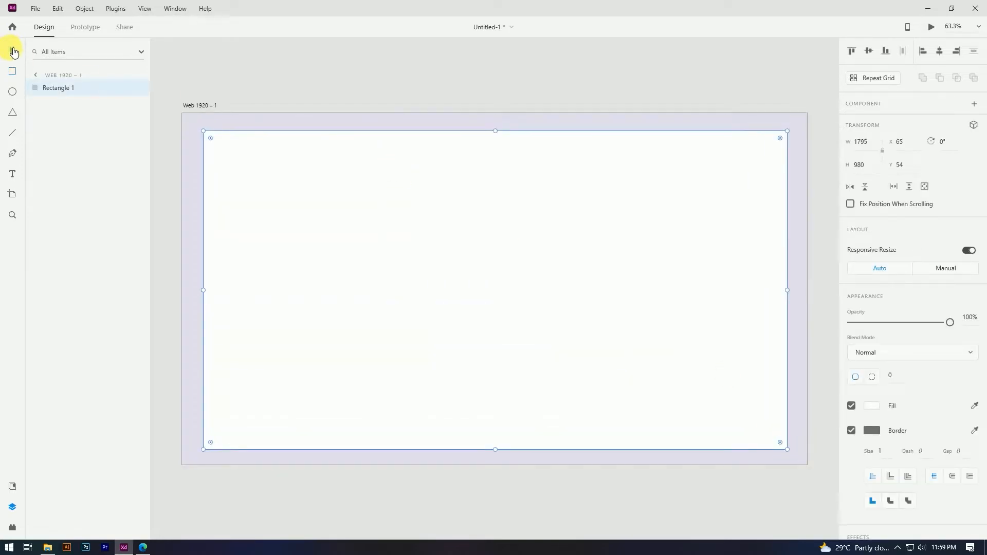
left_click(874, 53)
left_click(791, 69)
left_click(696, 180)
Style the white rectangle with no border and a corner radius of about 51, and lock it
left_click(852, 430)
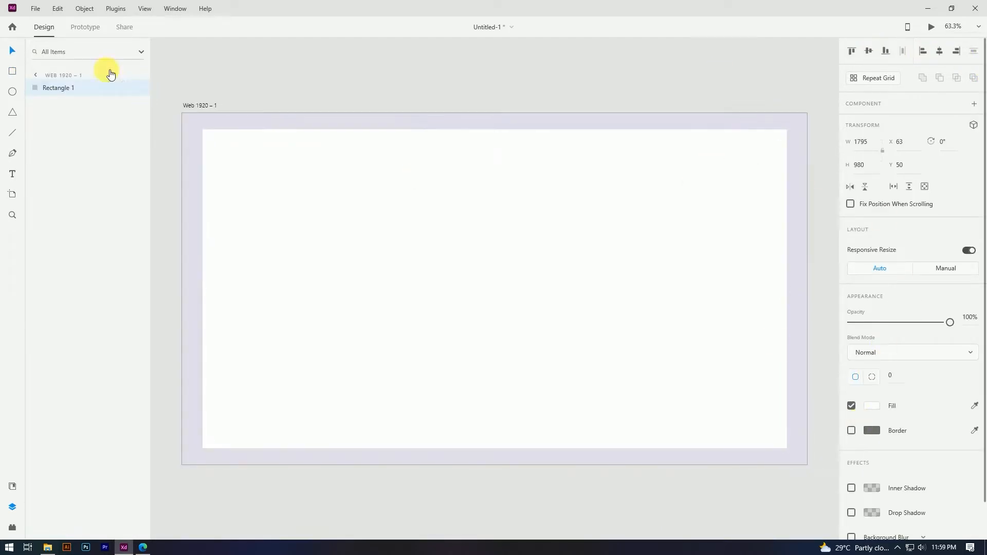
left_click_drag(212, 138, 214, 142)
left_click_drag(219, 144, 219, 143)
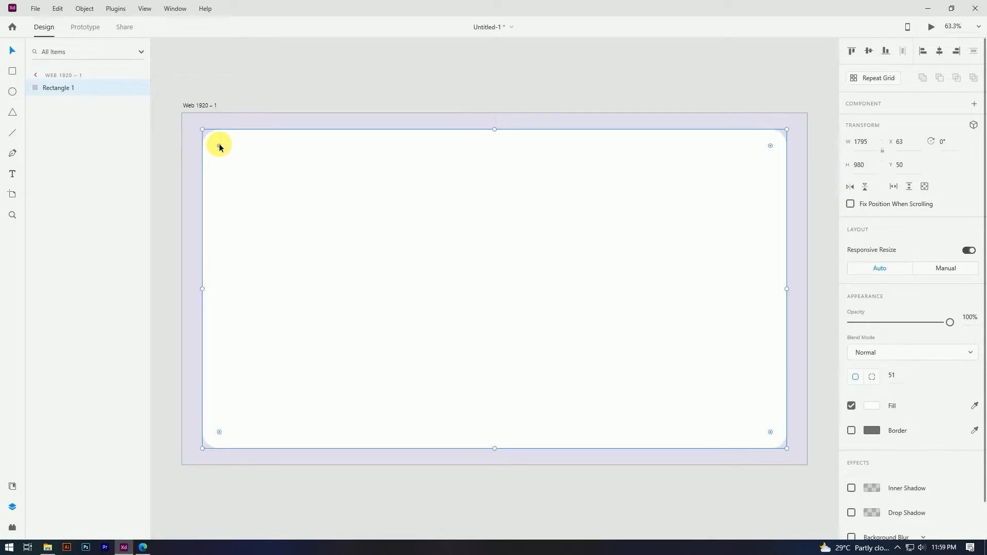
left_click(125, 88)
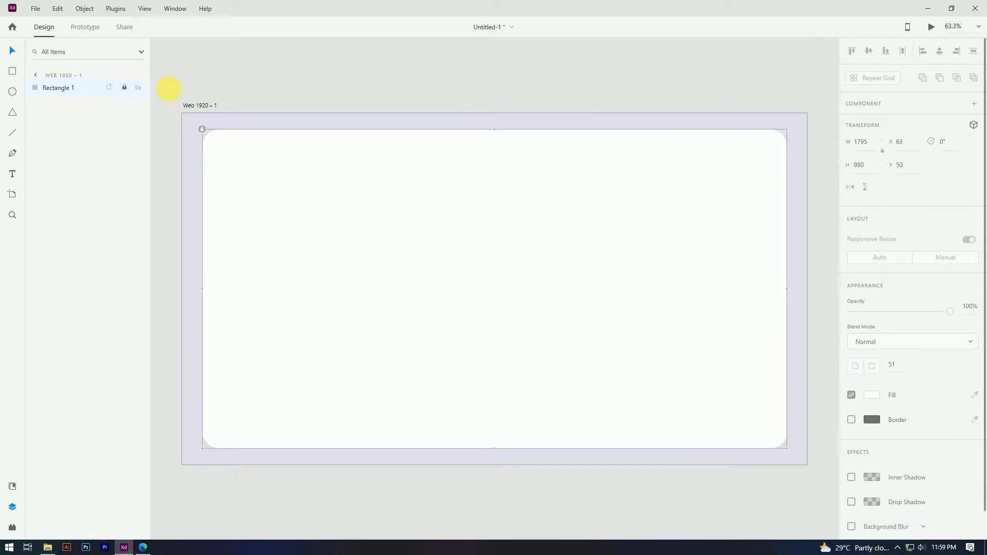
left_click(253, 90)
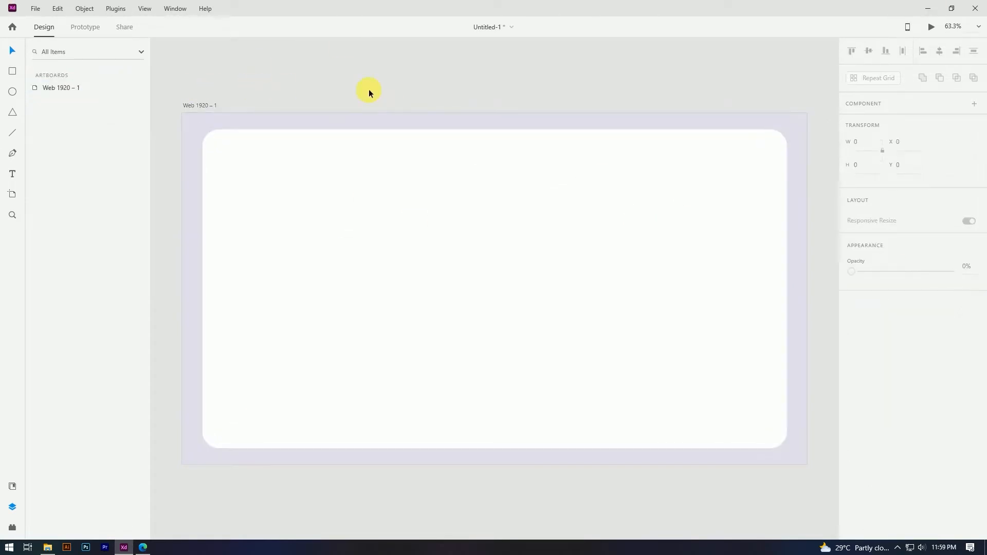
Switch to File Explorer and copy the path of the Smart Watch Landing Page Design folder
left_click(48, 547)
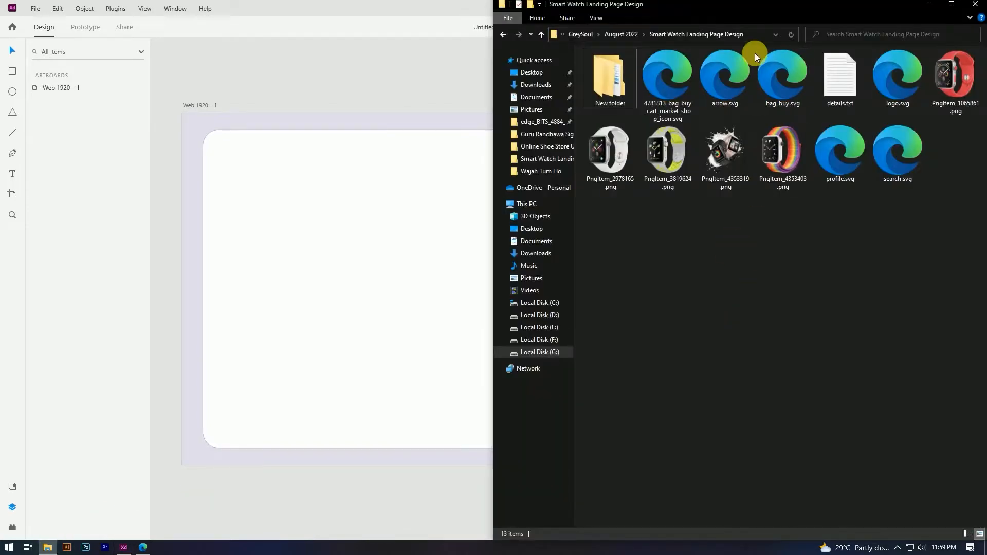
left_click(754, 29)
right_click(754, 30)
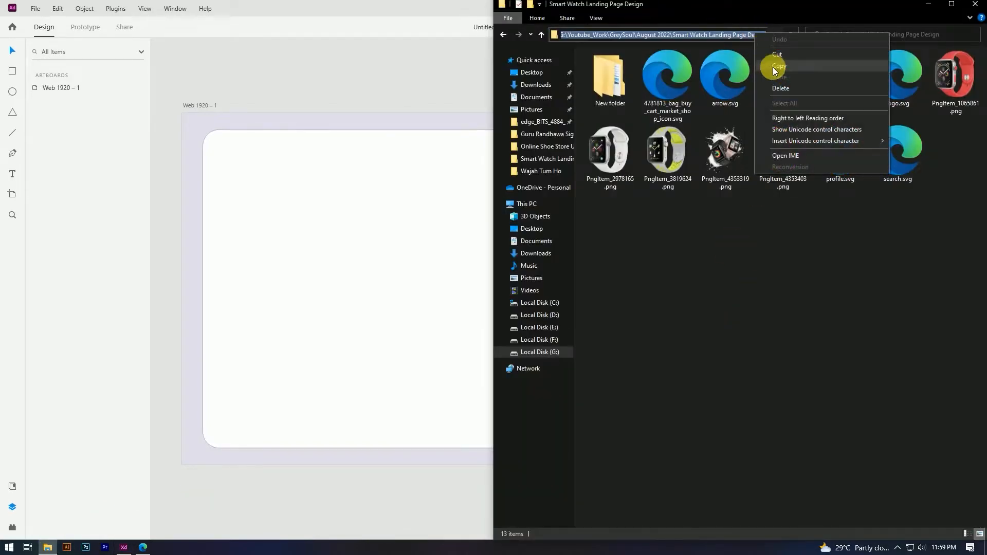
left_click(788, 67)
left_click(430, 76)
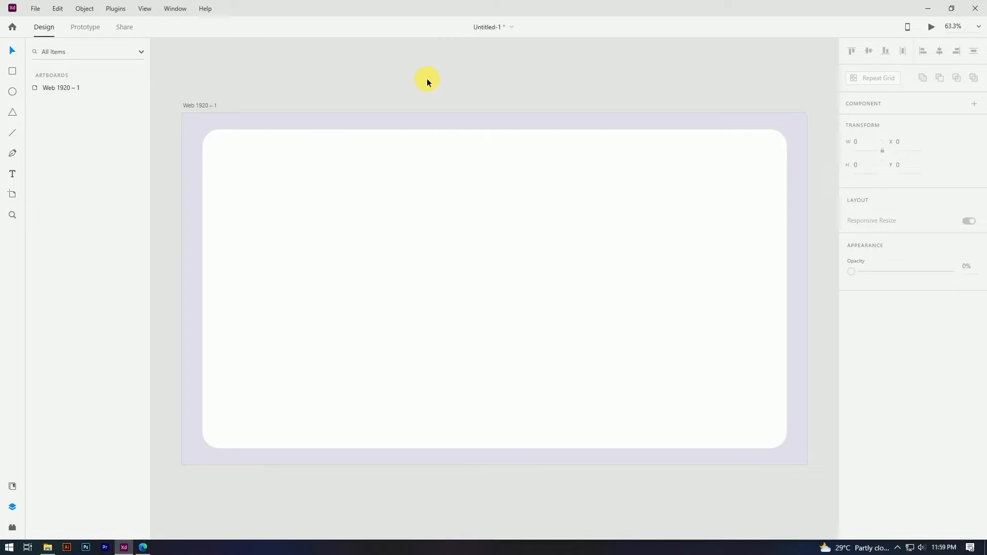
Save the document as file.xd in the Smart Watch Landing Page Design folder, using the copied path
left_click(35, 11)
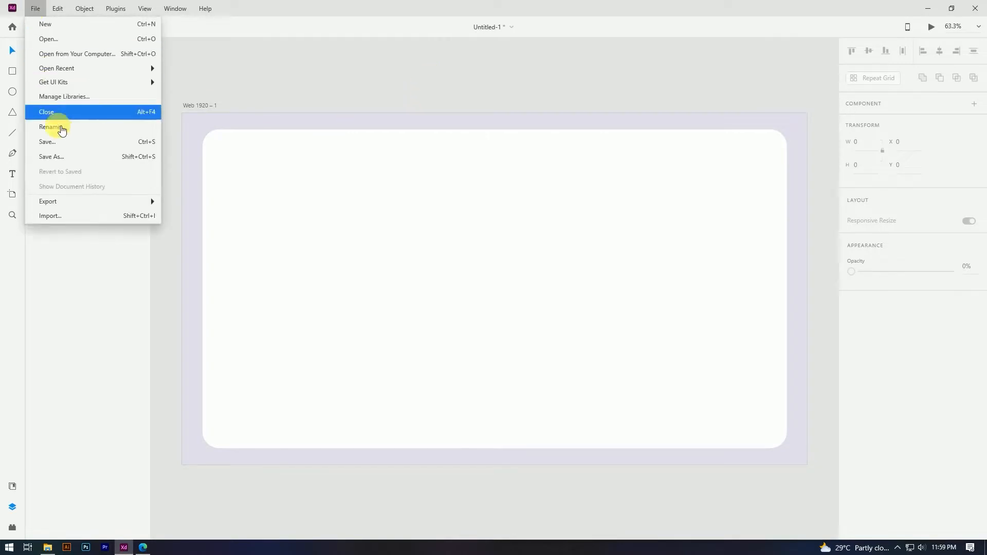
left_click(77, 146)
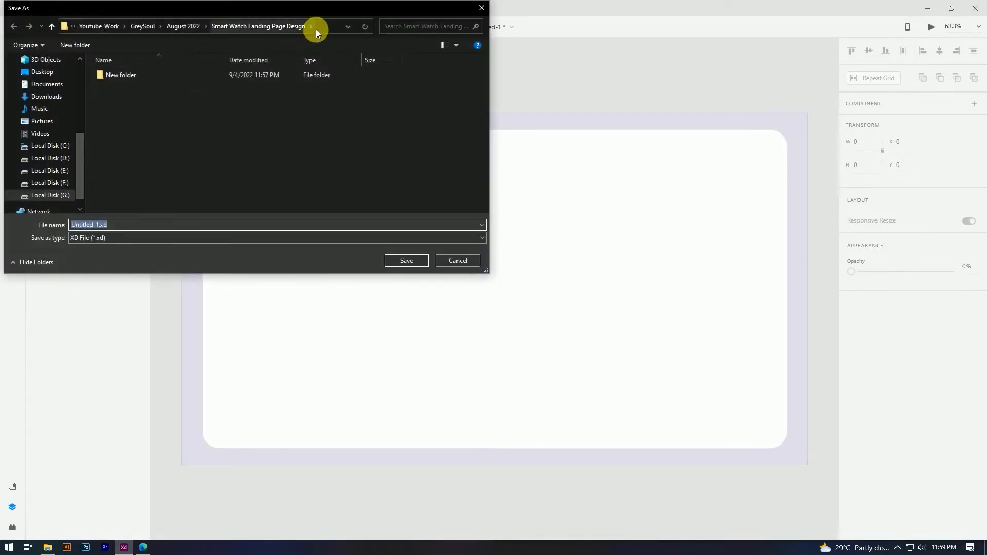
left_click(324, 31)
key("ctrl+v")
key("Return")
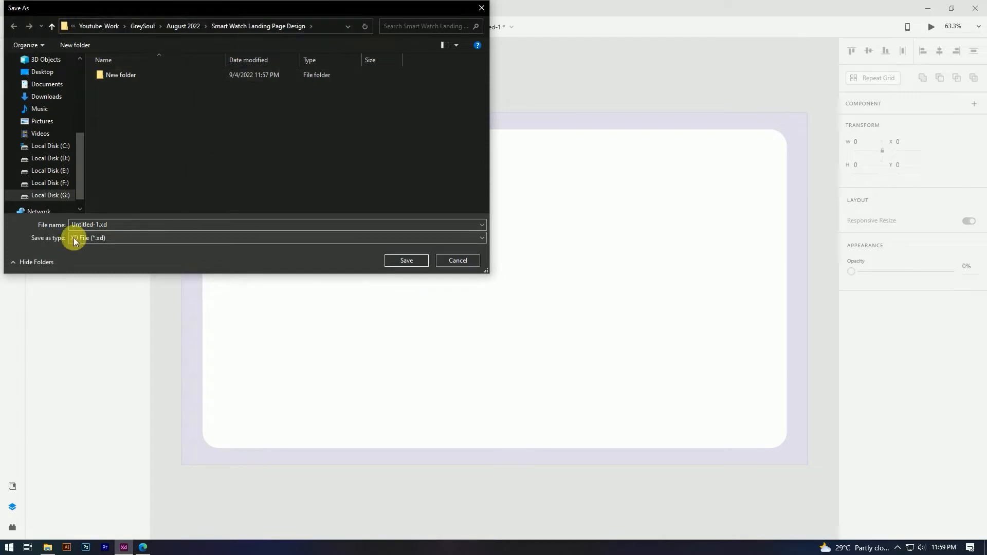
left_click(100, 229)
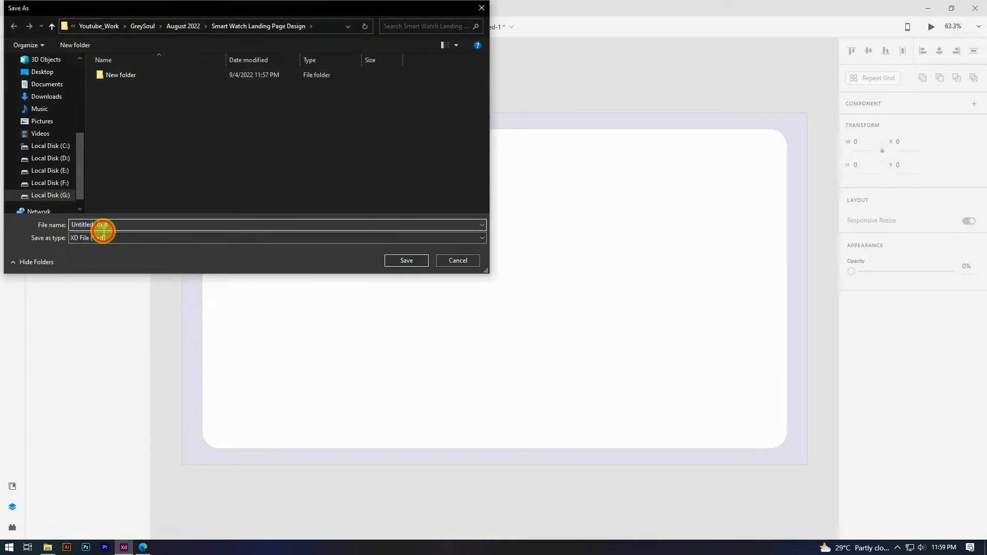
type("file")
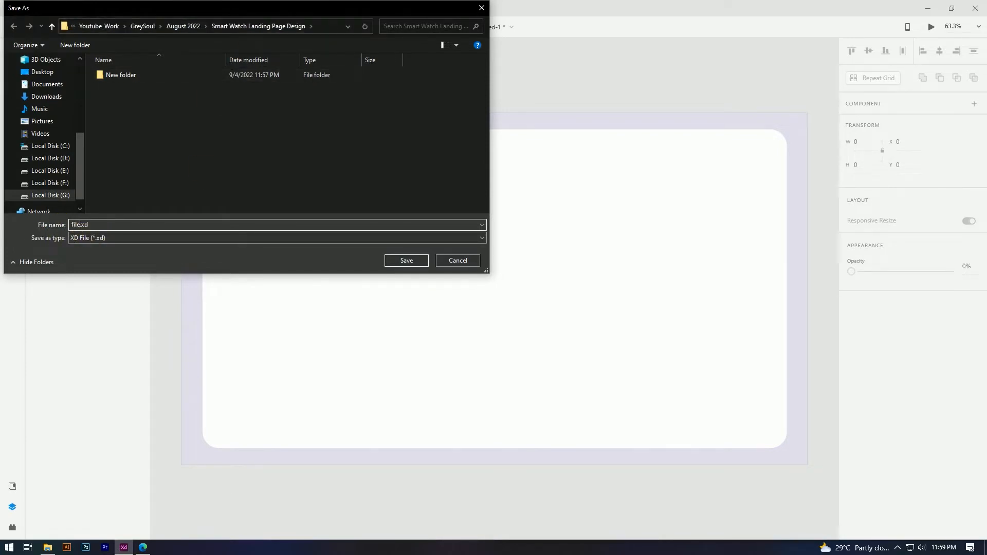
left_click(420, 260)
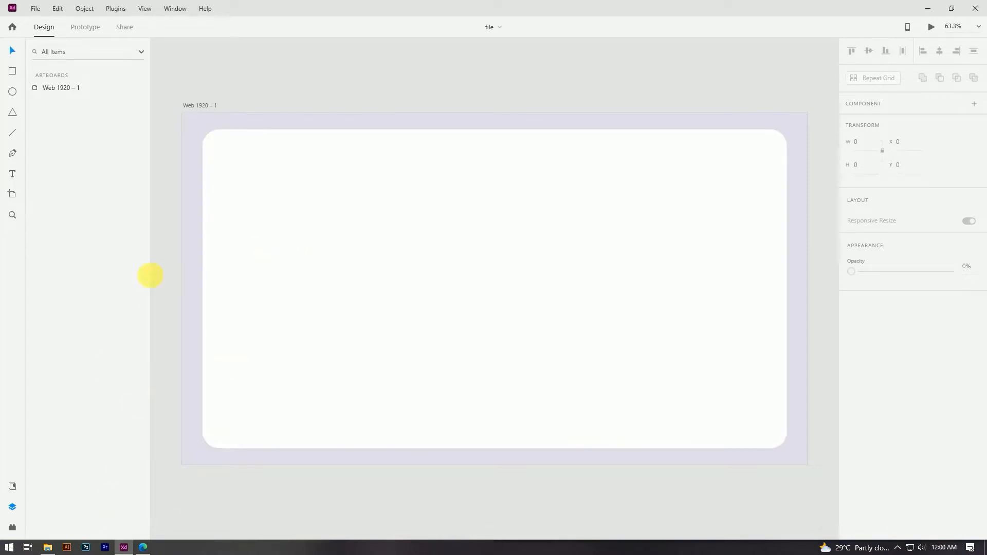
Import profile.svg, search.svg and bag_buy.svg from the project folder in File Explorer onto the artboard
left_click(47, 547)
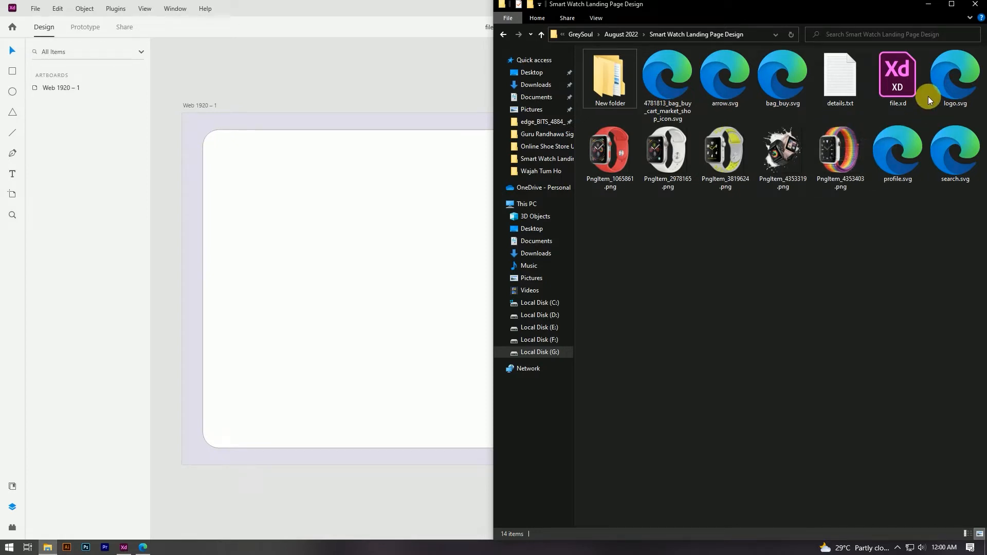
left_click(906, 152)
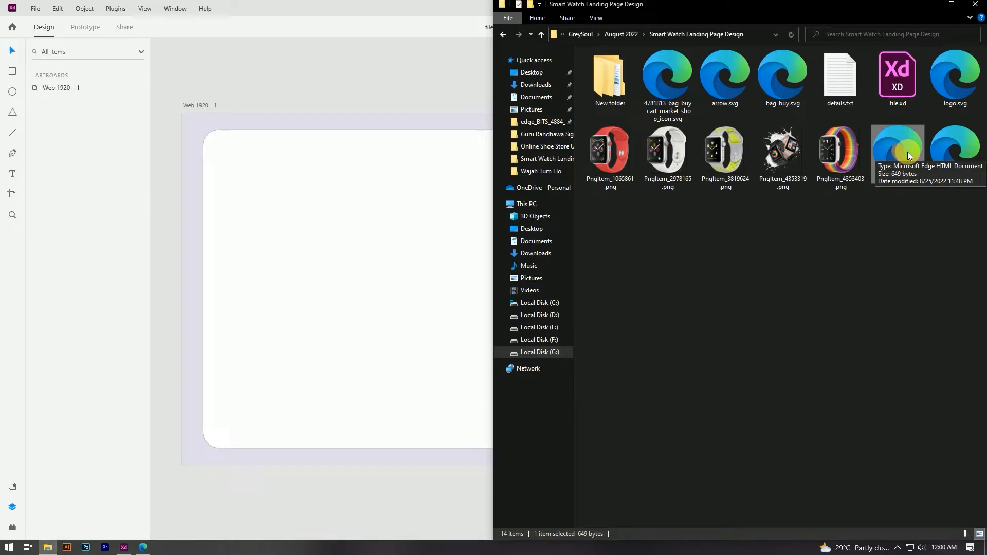
left_click(961, 161, "ctrl")
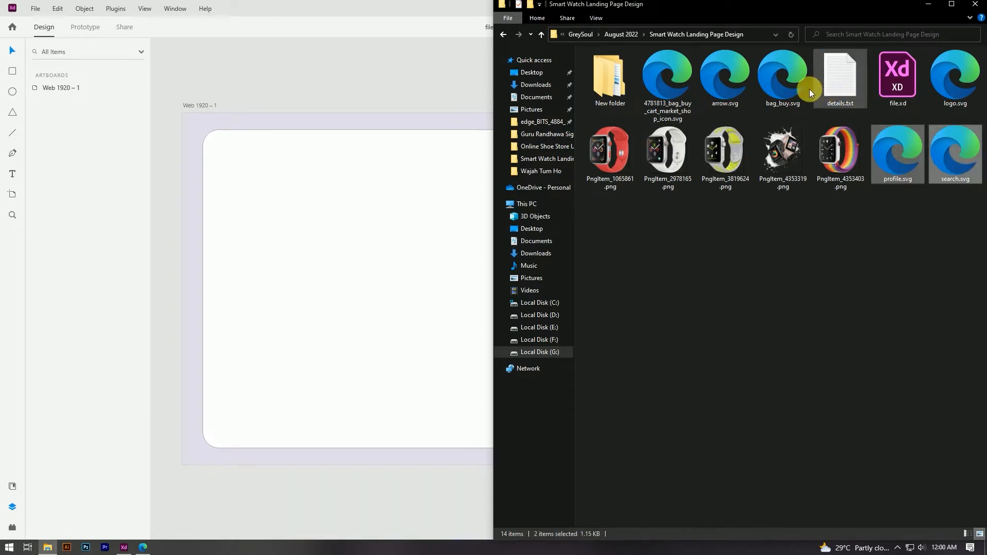
left_click(782, 79, "ctrl")
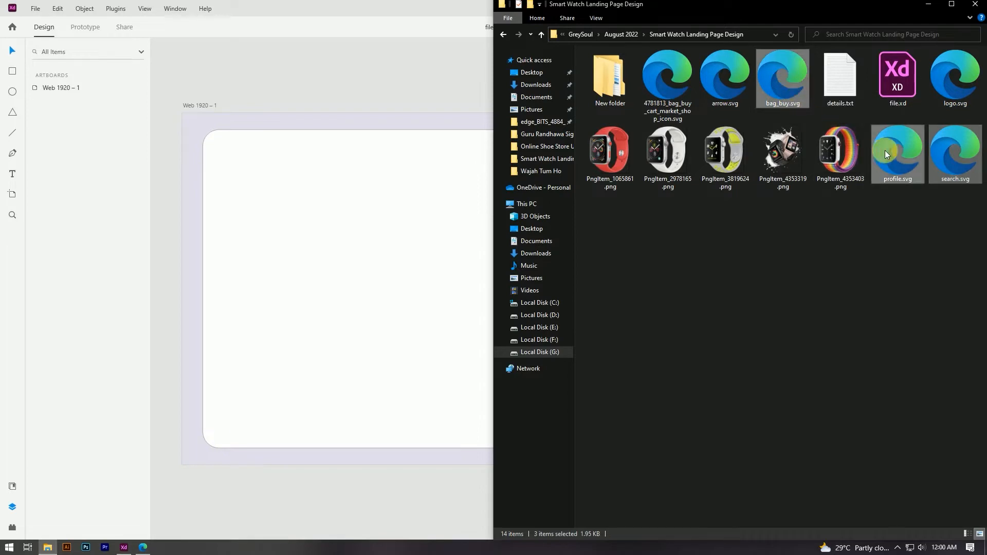
left_click_drag(903, 149, 189, 180)
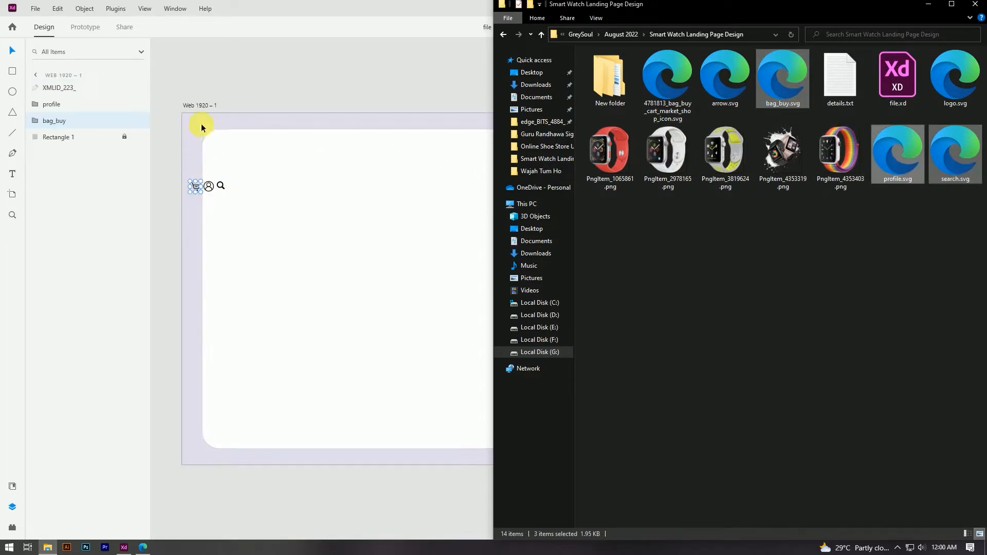
left_click(254, 85)
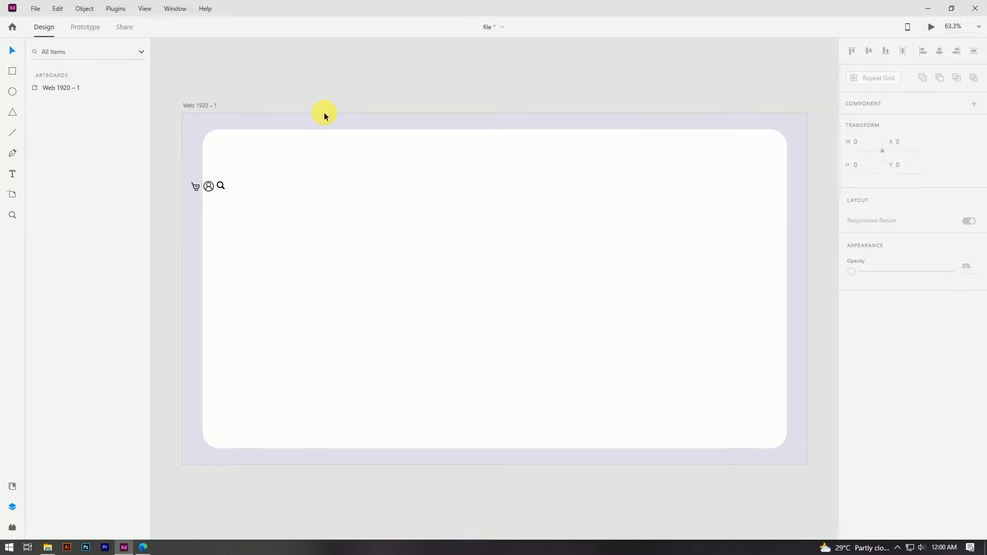
Move the search, profile and cart icons together to the upper-right area of the white rectangle
left_click(222, 186)
left_click_drag(184, 179, 243, 208)
left_click_drag(185, 176, 729, 156)
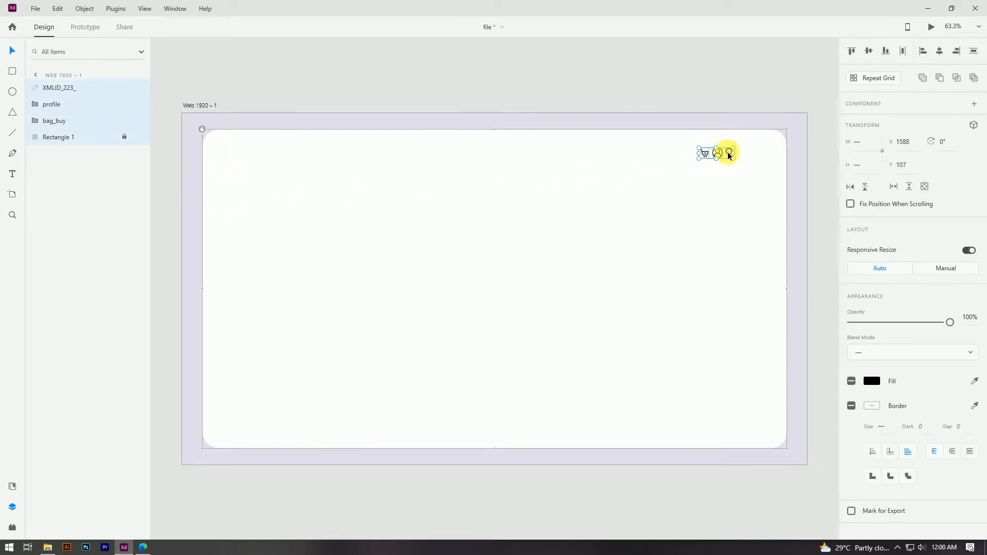
left_click(713, 91)
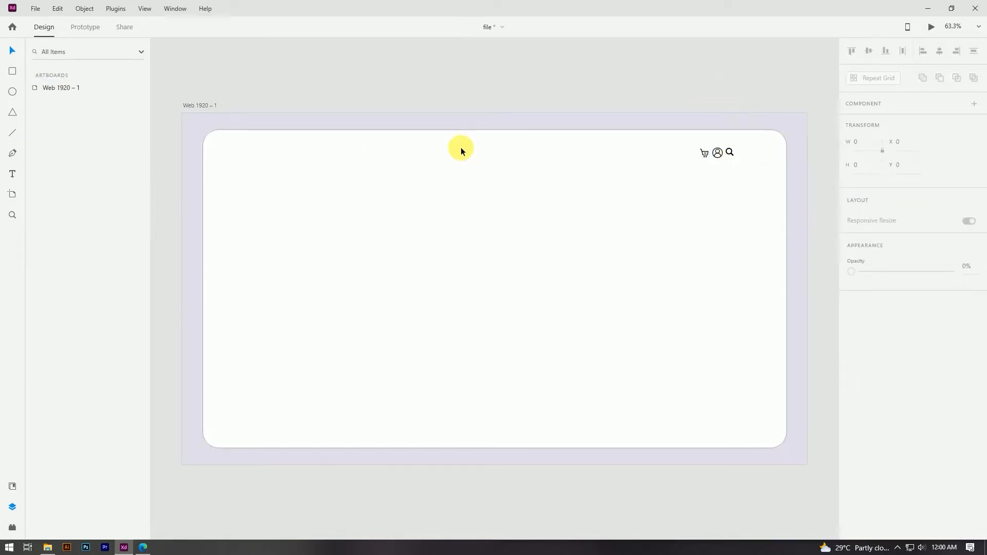
Rearrange the icons in a widely spaced row ordered search, cart, profile
scroll(732, 151, "up", 5)
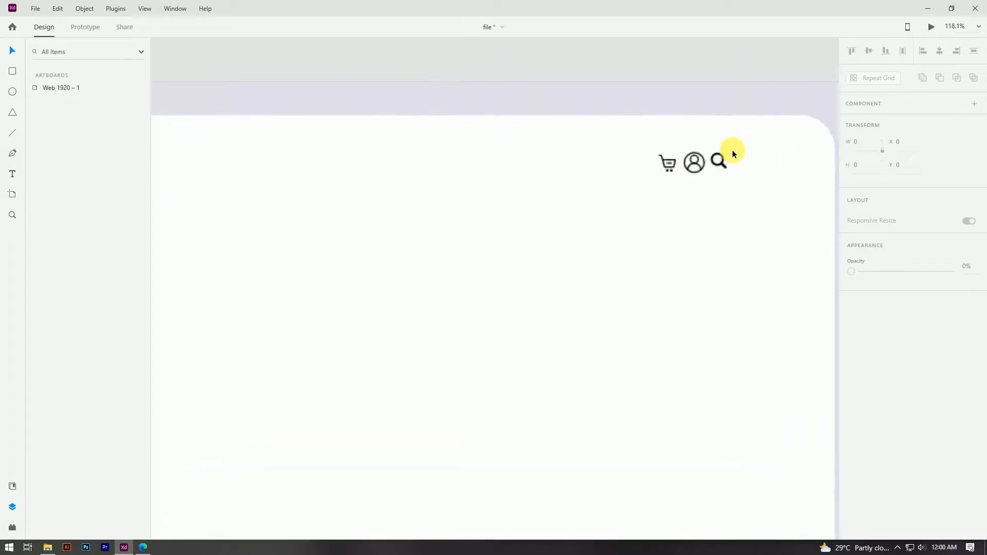
left_click(702, 186)
left_click_drag(524, 122, 443, 197)
left_click(681, 230)
left_click(579, 190)
left_click_drag(576, 188, 548, 186)
left_click_drag(643, 189, 667, 181)
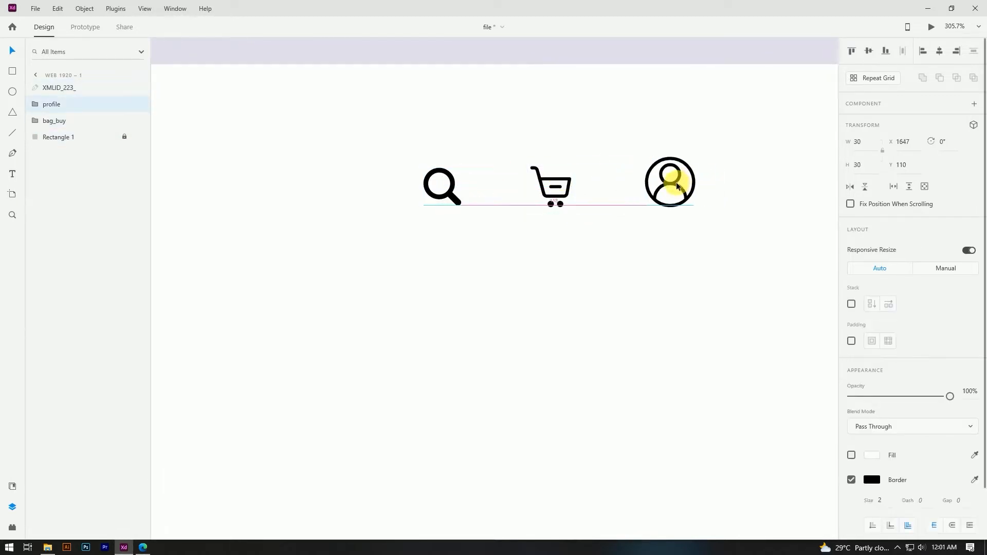
Align the search, cart and profile icons along their vertical middles
left_click_drag(423, 157, 769, 240)
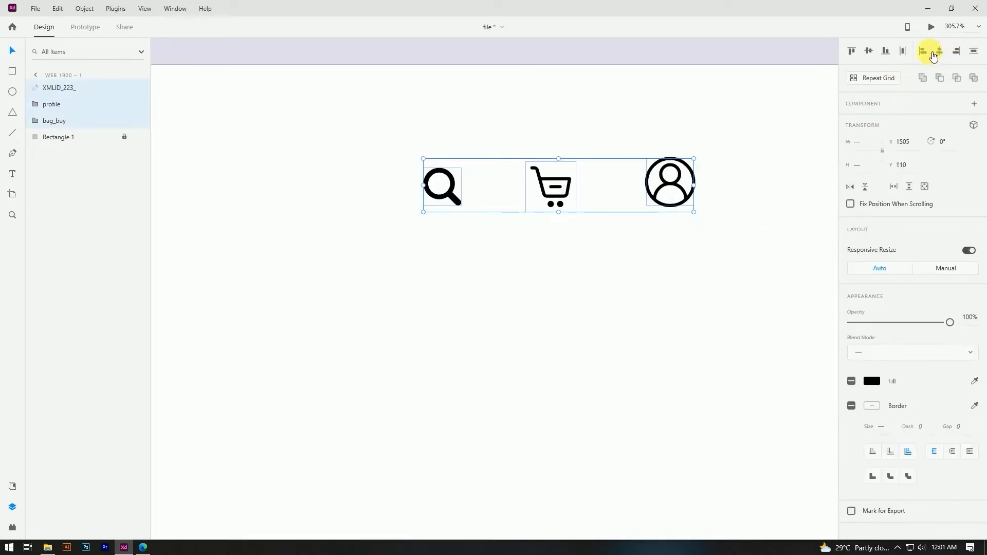
left_click(872, 52)
left_click(437, 263)
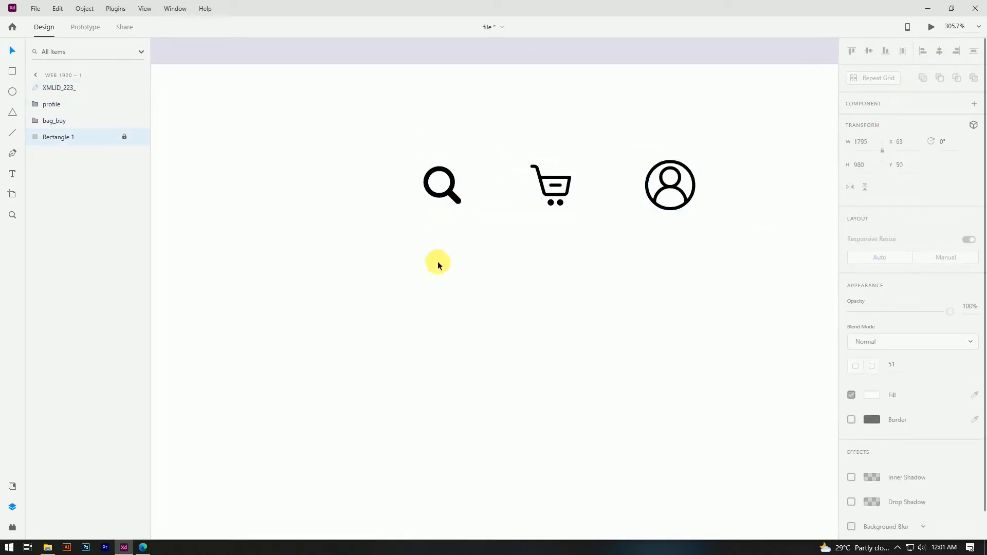
Scale the search icon down to match the cart icon's height and shift it slightly away from the cart
scroll(502, 251, "down", 3)
scroll(530, 226, "up", 1)
scroll(530, 226, "up", 2)
left_click(494, 259)
left_click(379, 263)
left_click(378, 263)
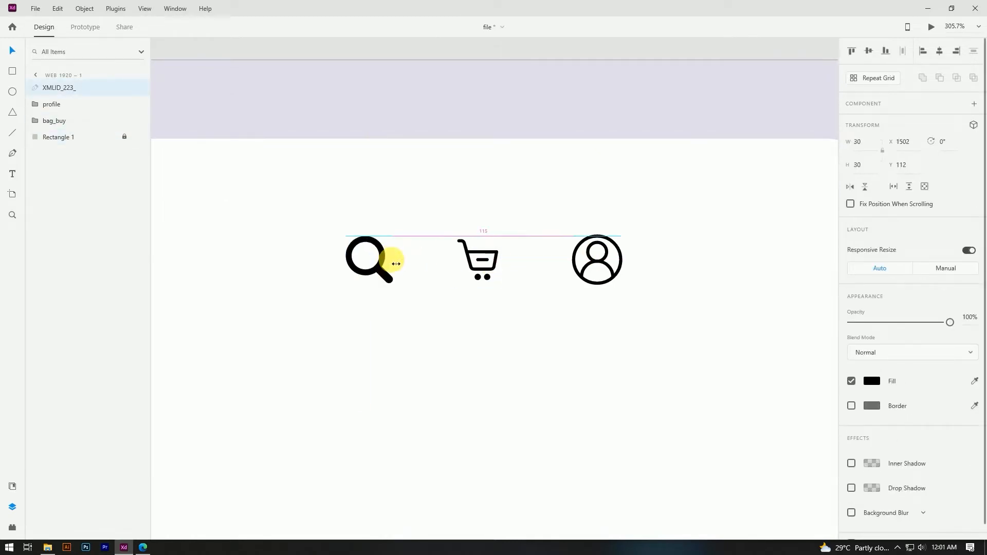
scroll(375, 299, "up", 4)
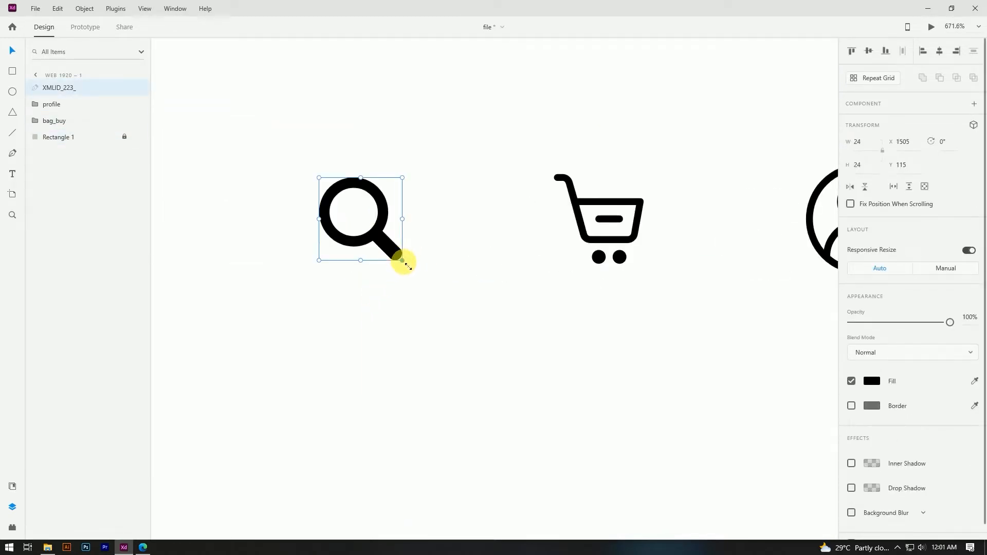
left_click(410, 265)
scroll(468, 274, "down", 4)
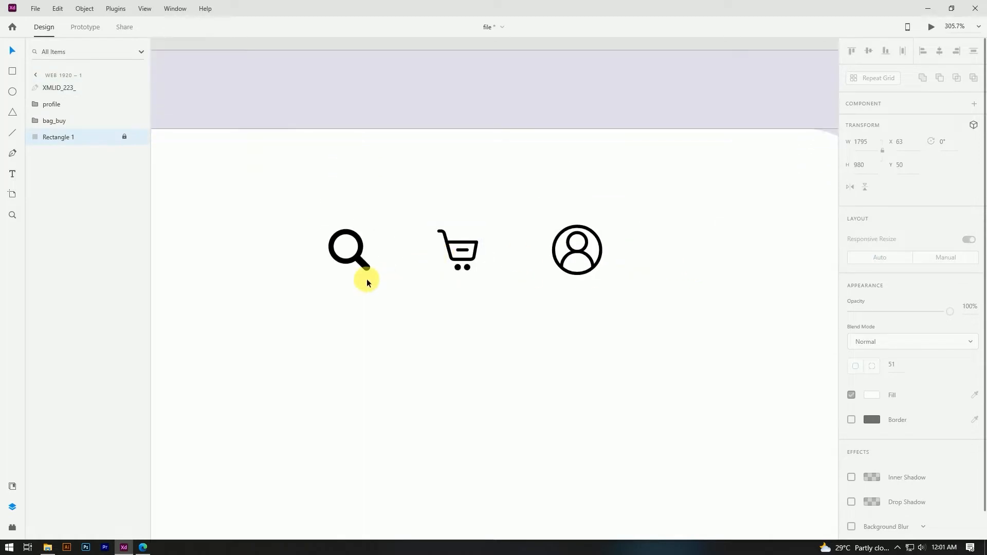
left_click_drag(360, 260, 352, 259)
left_click(426, 315)
Shrink the profile icon around its centre to about 26 × 26
left_click(585, 253)
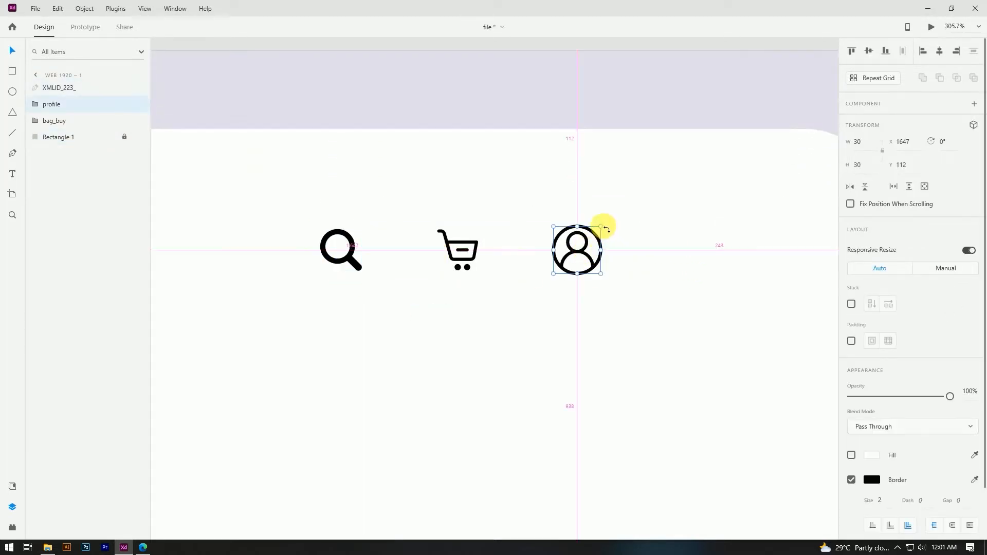
left_click(584, 231)
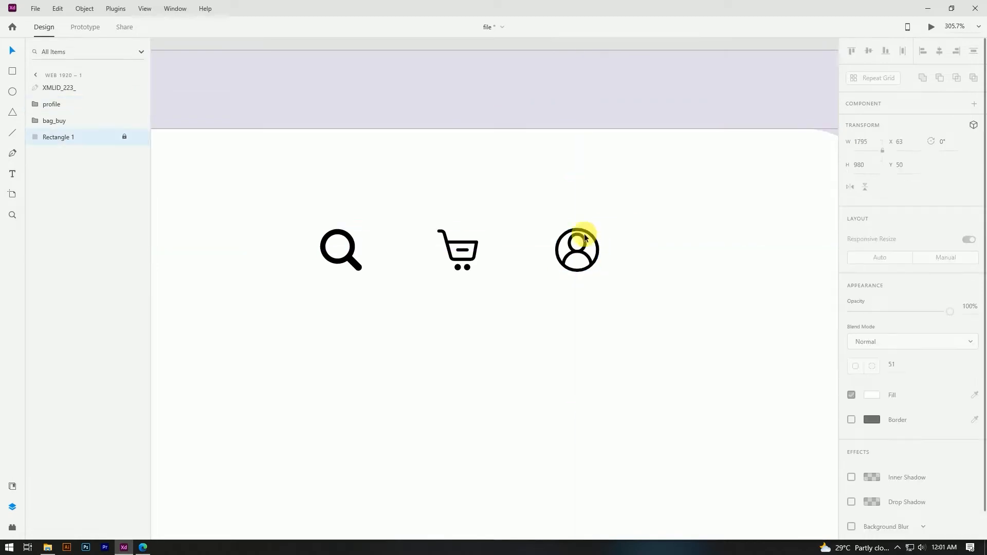
scroll(581, 230, "down", 8)
left_click(584, 144)
Move the cart and profile icons closer to the search icon so the three are tightly and evenly spaced
scroll(547, 200, "up", 7)
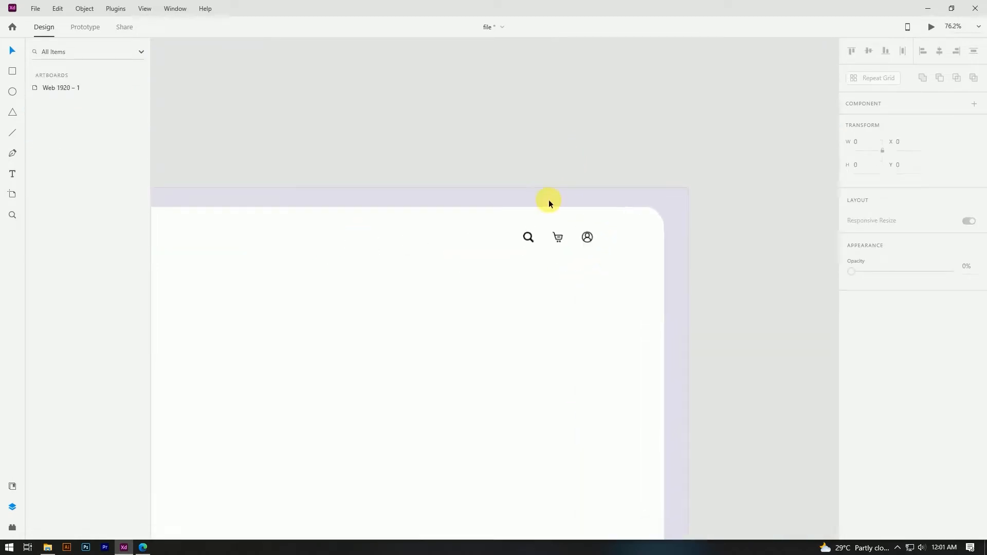
left_click_drag(588, 319, 575, 321)
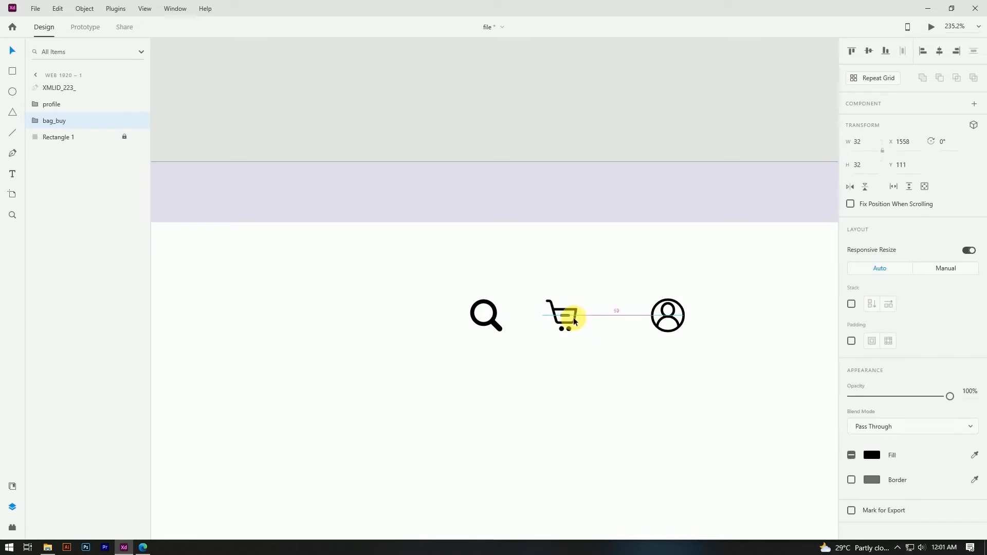
left_click(668, 315, "shift")
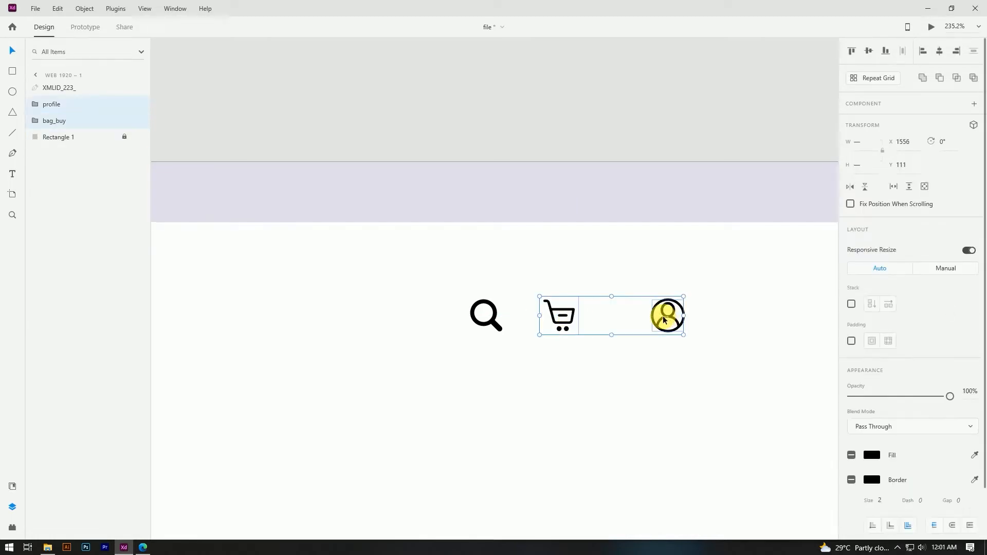
left_click(670, 347)
left_click(667, 315)
left_click(667, 315)
left_click_drag(667, 315, 634, 318)
left_click(641, 340)
scroll(638, 274, "down", 5)
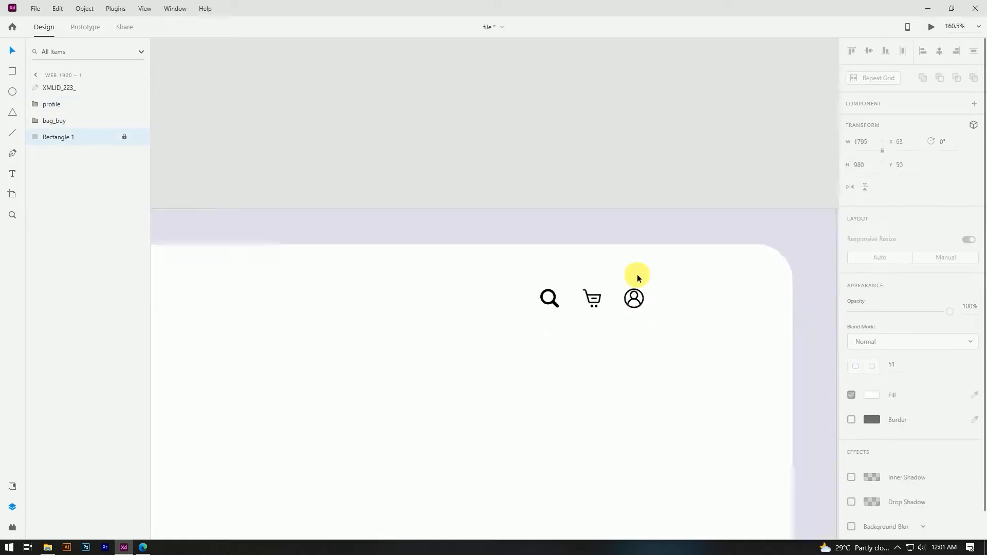
key("ctrl+0")
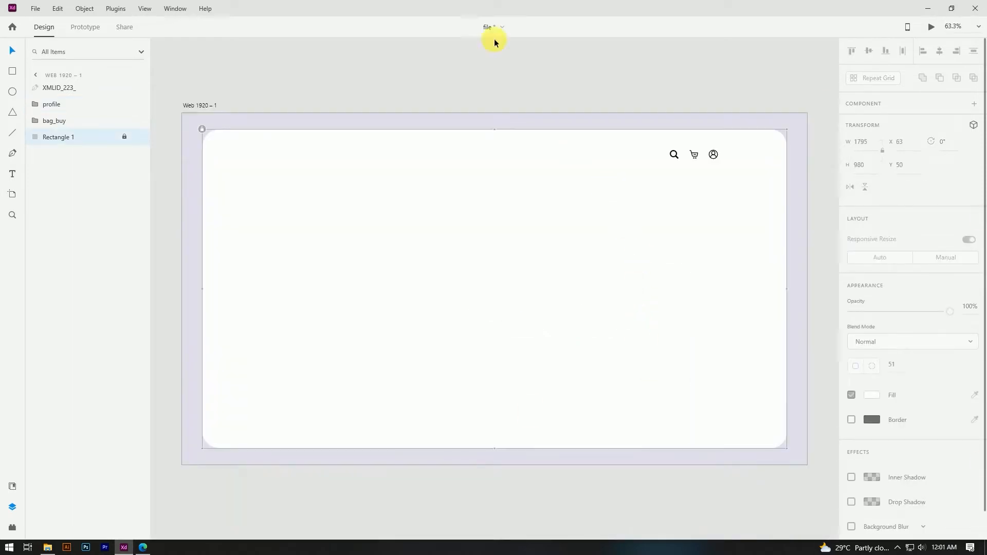
Add a black border to the cart icon to thicken its lines
scroll(736, 138, "up", 10)
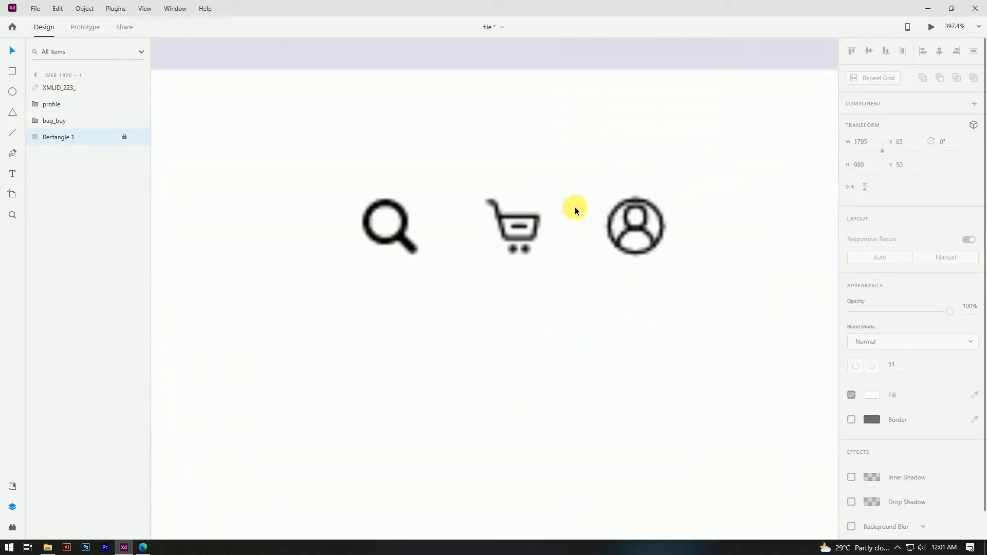
left_click(483, 228)
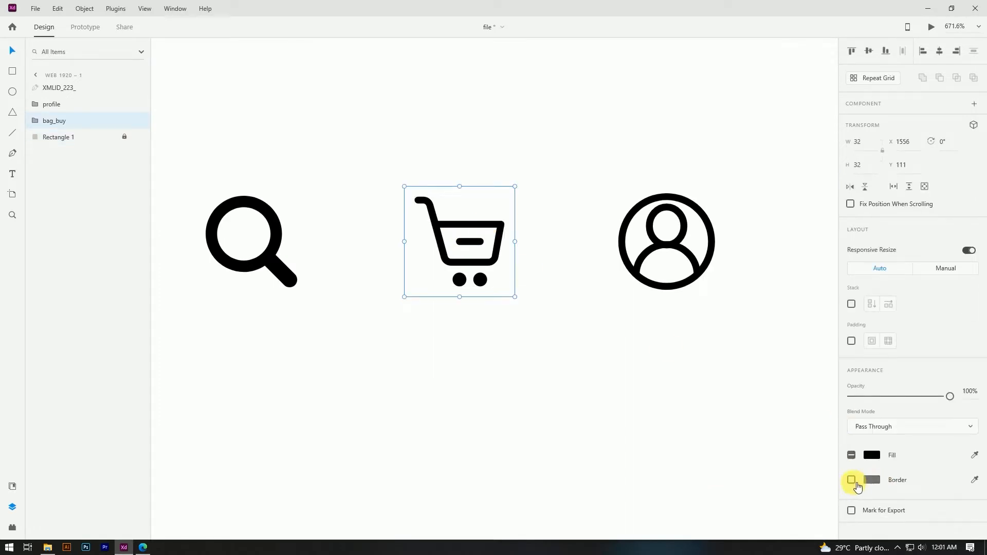
left_click(851, 479)
left_click(871, 480)
left_click_drag(791, 433, 836, 521)
left_click(619, 313)
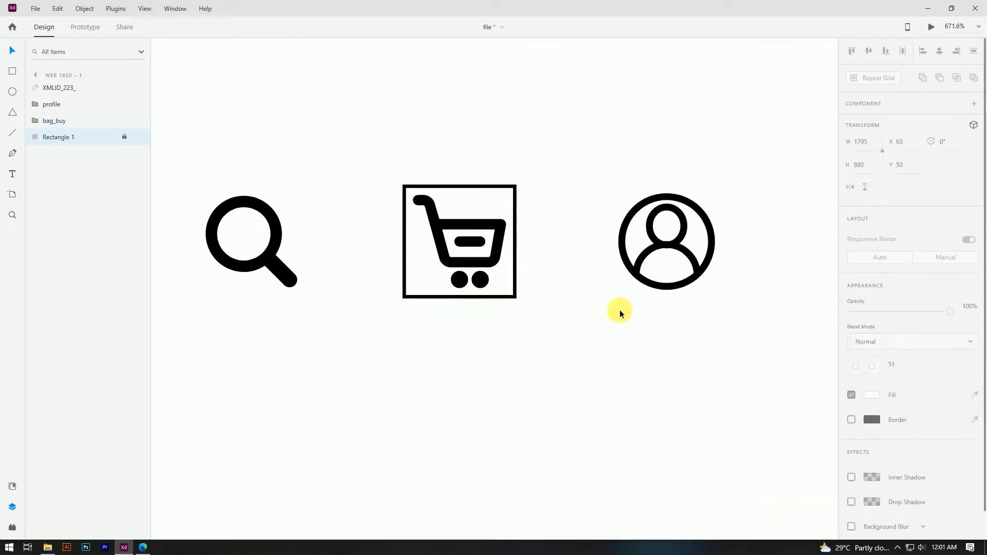
Ungroup the cart icon and delete the square frame around it
left_click(515, 245)
right_click(515, 245)
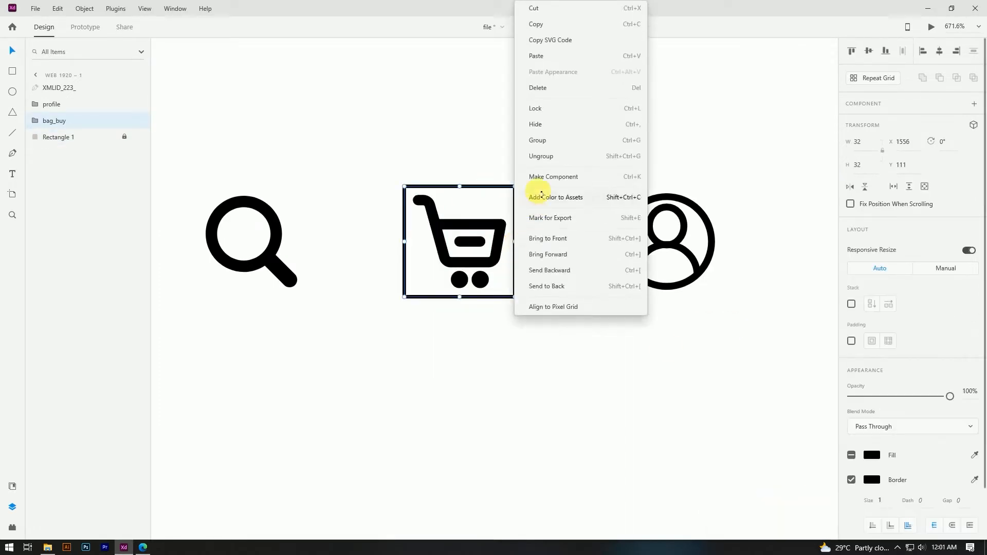
left_click(540, 159)
left_click(513, 264)
left_click(514, 257)
key("Delete")
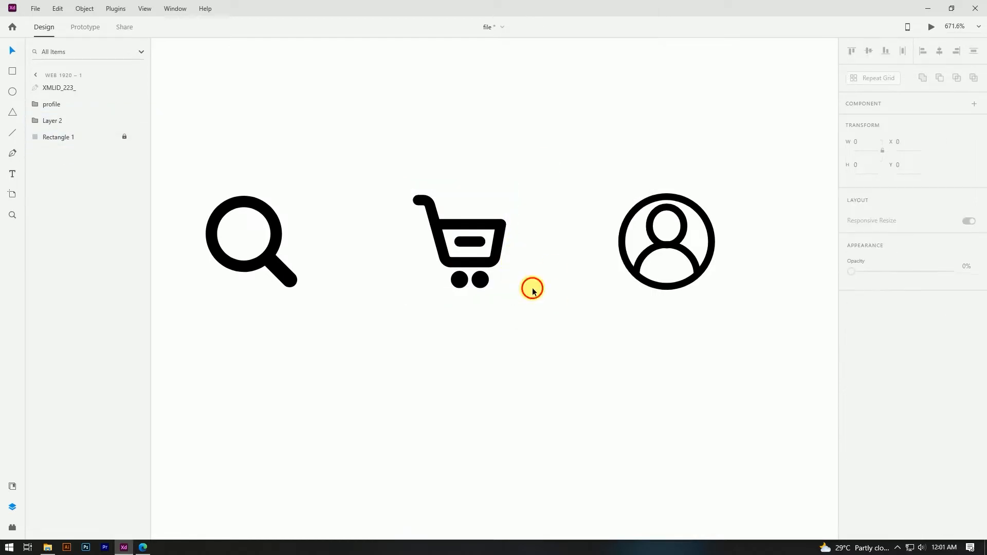
Set the profile icon's border size to 2.5
left_click(661, 248)
left_click(873, 479)
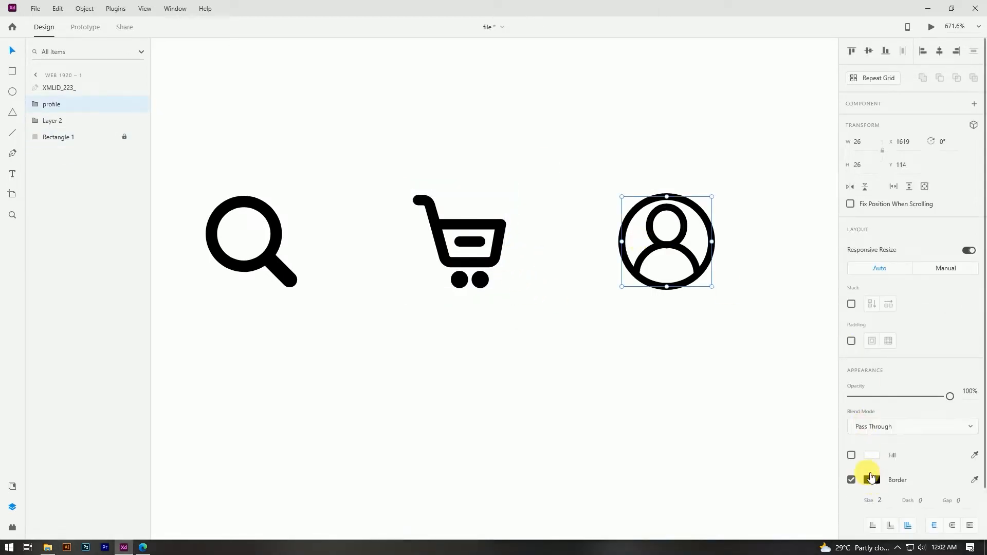
type("3")
key("Return")
left_click(868, 500)
type("2")
key("Return")
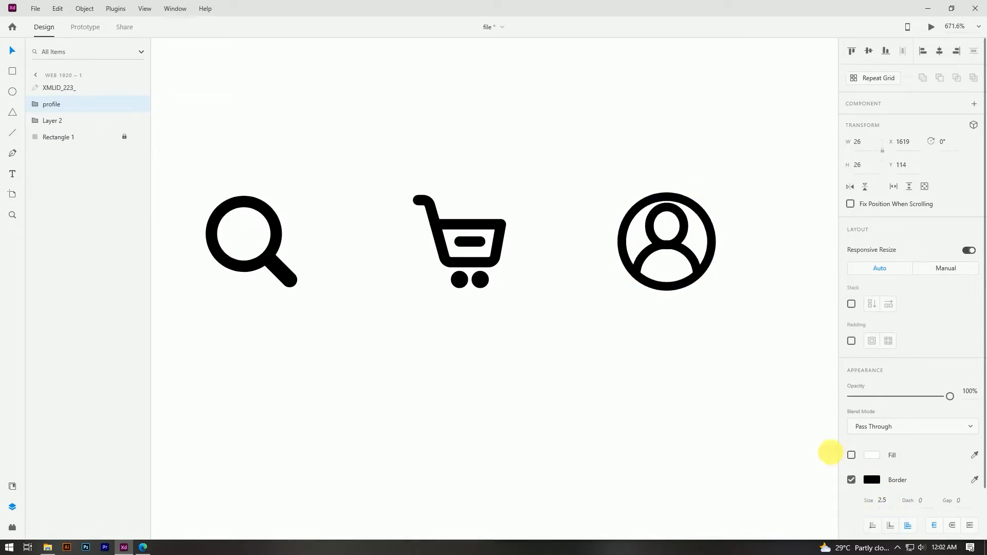
left_click(668, 365)
scroll(699, 287, "down", 5)
left_click(621, 108)
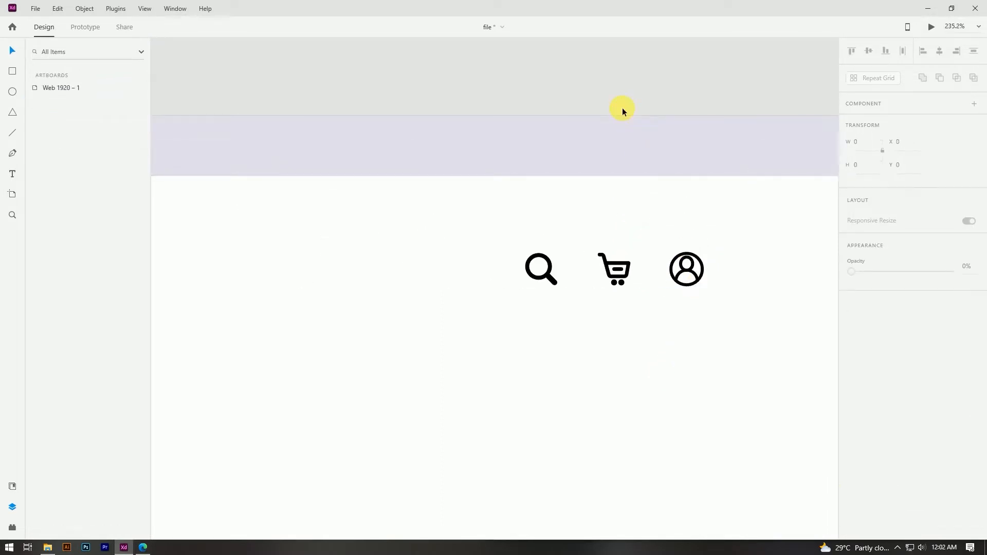
key("ctrl+0")
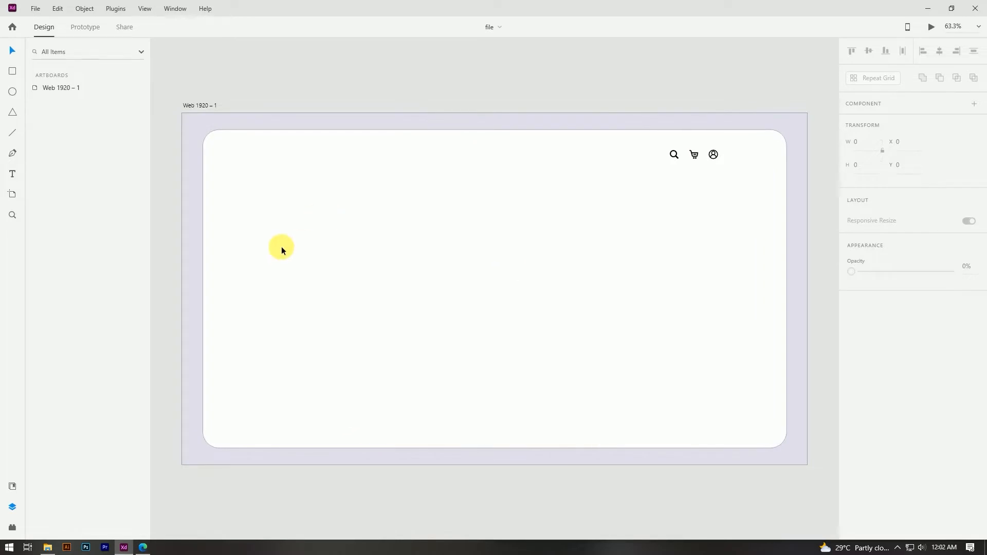
Import logo.svg from the project folder in File Explorer and place it in the upper-left area of the white rectangle
left_click(47, 547)
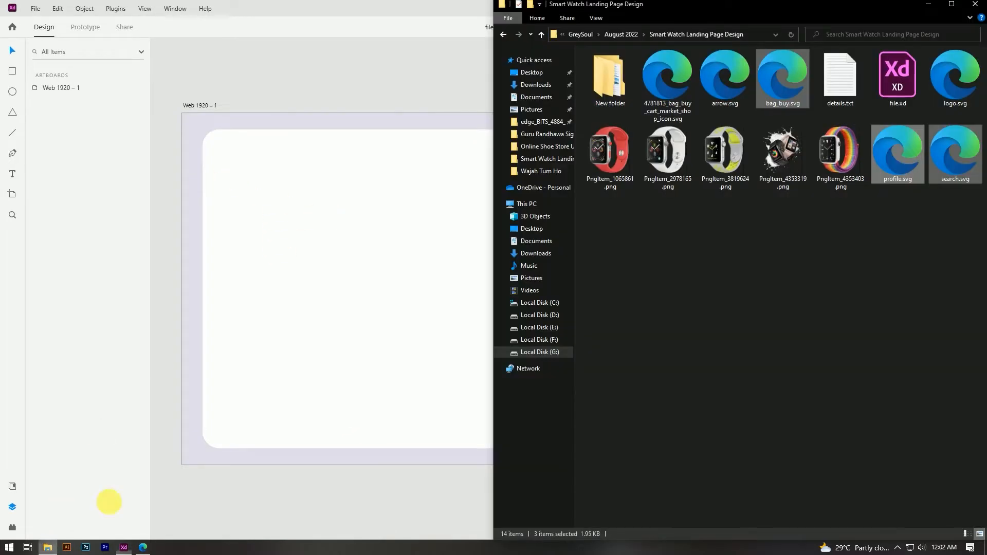
left_click_drag(954, 77, 243, 165)
left_click_drag(185, 178, 278, 154)
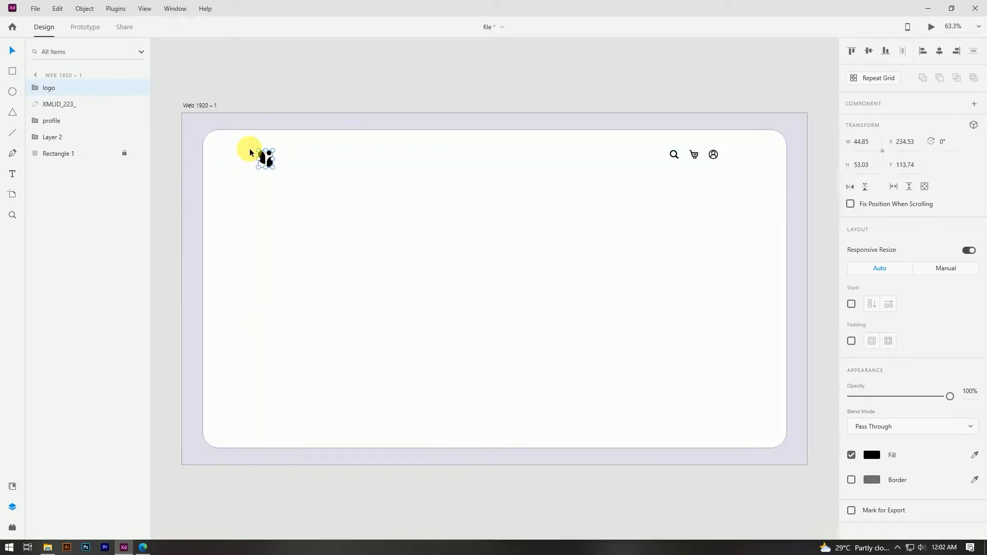
Align the logo with the search, cart and profile icons along their vertical middles
scroll(261, 152, "up", 3)
left_click_drag(267, 183, 783, 228)
scroll(255, 191, "down", 1)
scroll(255, 192, "down", 3)
left_click(868, 50)
left_click(430, 108)
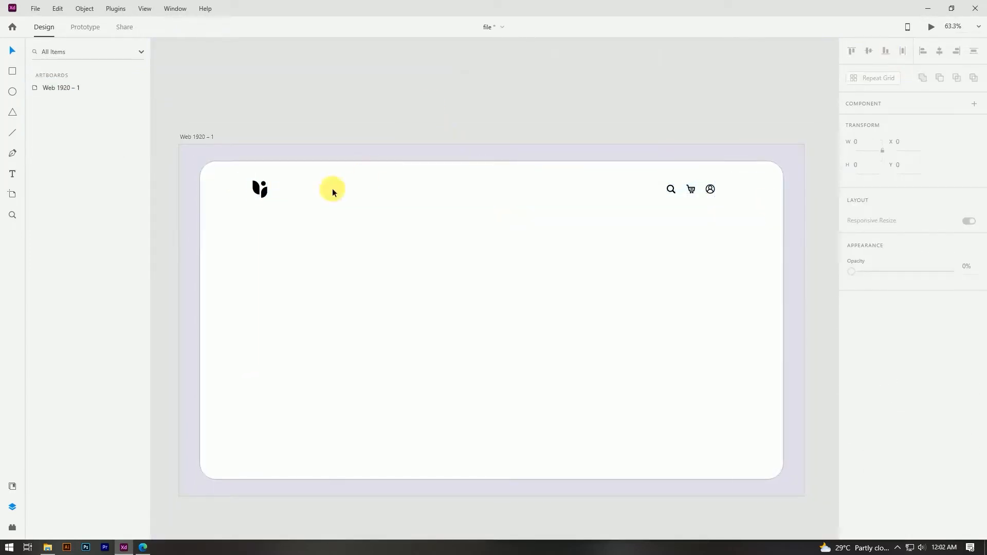
Scale the logo down to about 36.6 × 43.28
scroll(260, 194, "up", 3)
left_click(260, 194)
scroll(236, 168, "up", 2)
left_click_drag(308, 197, 302, 195)
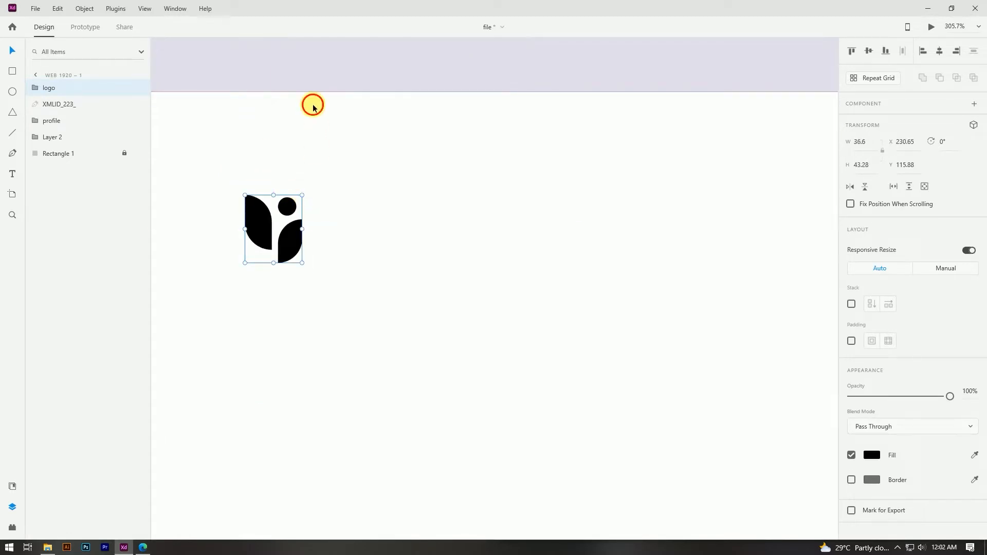
left_click(312, 106)
key("ctrl+0")
left_click(313, 79)
Group the logo with the three header icons and centre the group horizontally on the artboard
left_click_drag(245, 145, 740, 185)
right_click(706, 163)
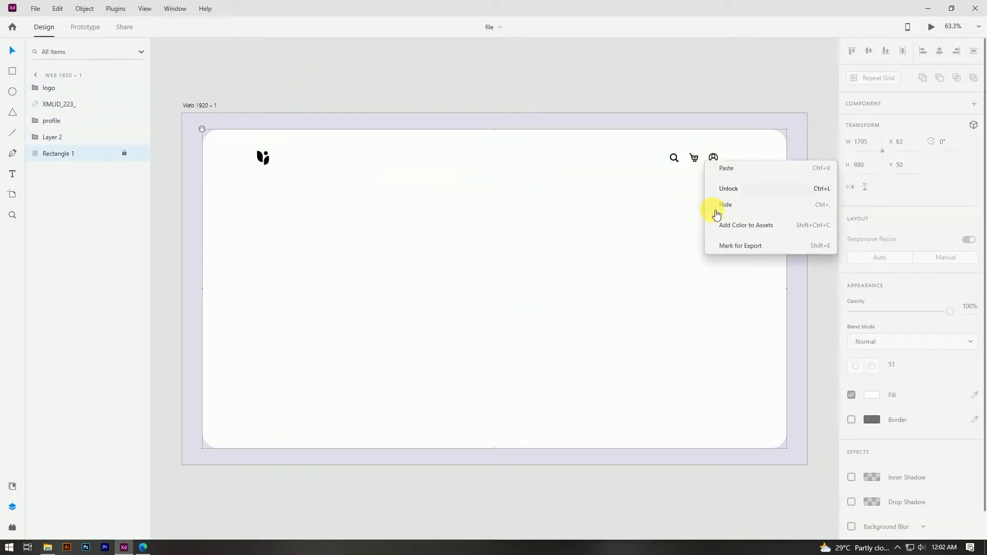
left_click(329, 169)
left_click_drag(238, 146, 730, 190)
right_click(691, 159)
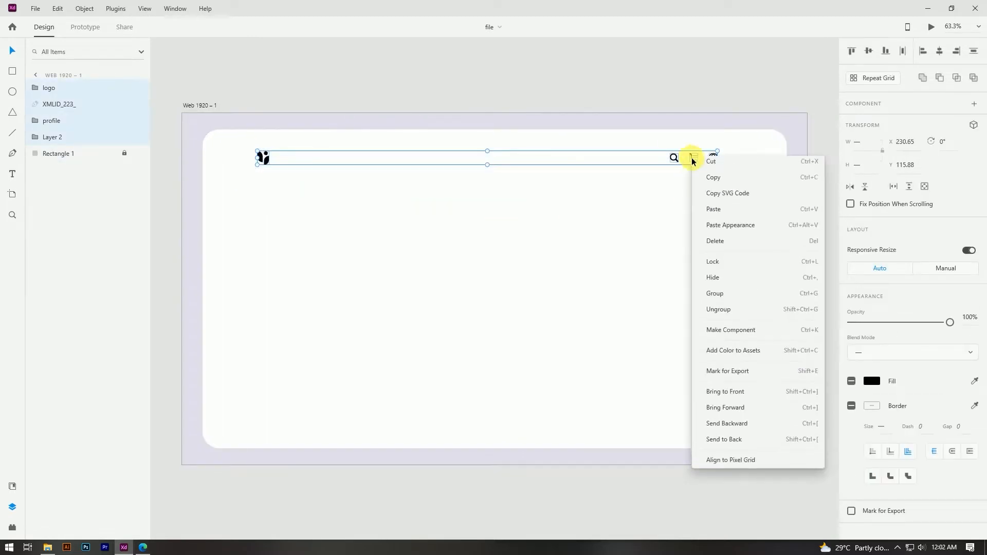
left_click(720, 296)
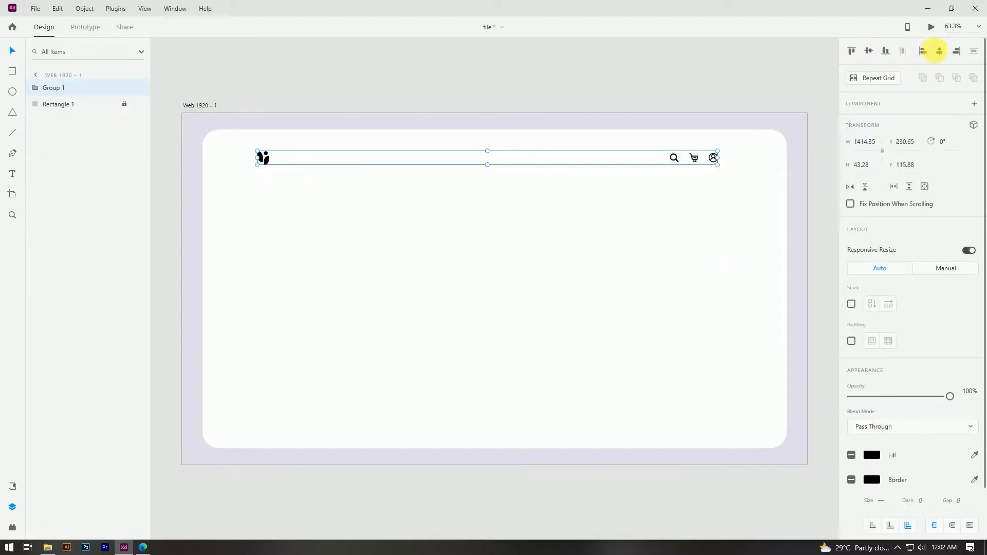
left_click(942, 55)
left_click(556, 74)
Widen the header group symmetrically toward both sides of the white rectangle
left_click(686, 158)
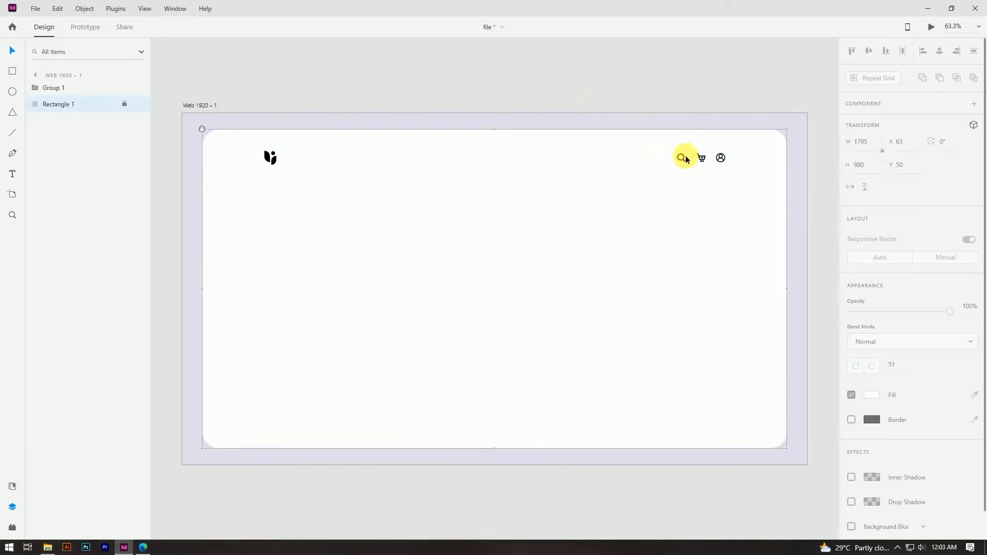
left_click(684, 159)
left_click_drag(725, 158, 747, 154)
Ungroup the logo and header icons and save the file
left_click(725, 159)
right_click(727, 161)
left_click(756, 315)
left_click(543, 95)
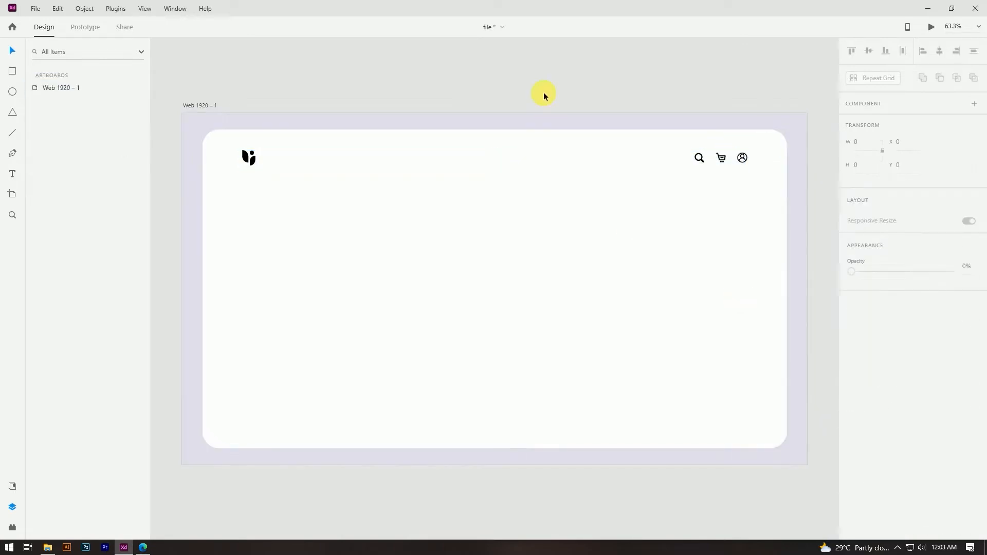
key("ctrl+s")
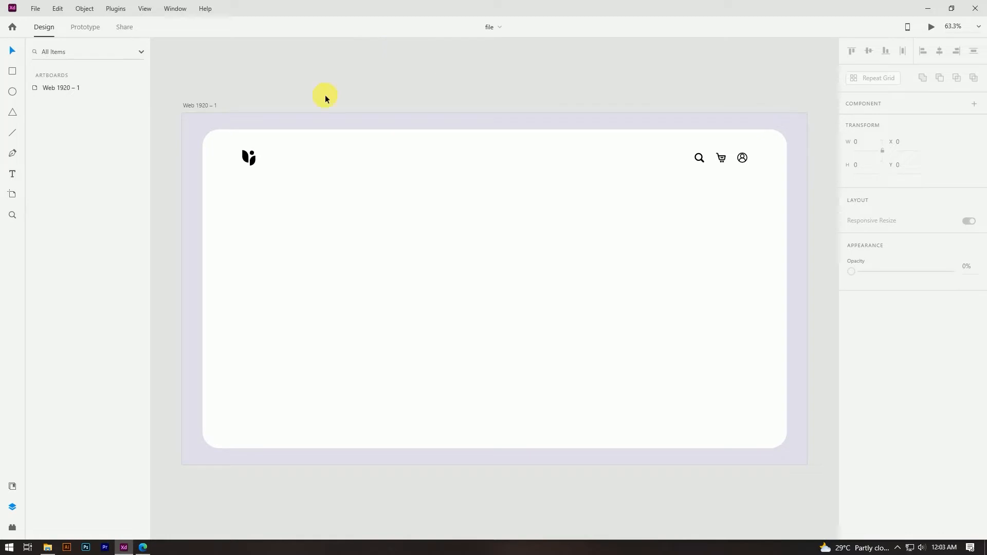
Add the text "Features" in the header between the logo and the search icon
left_click(13, 173)
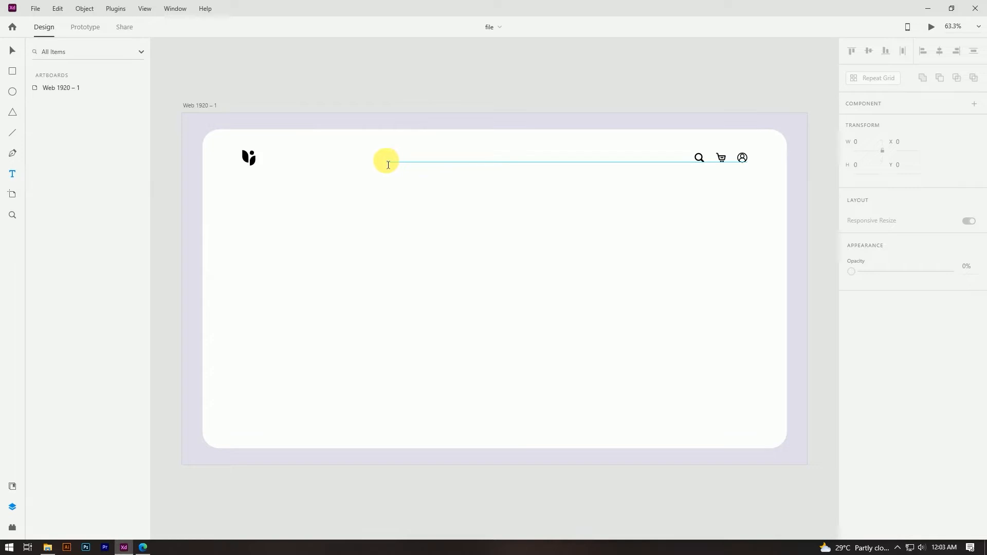
left_click(371, 162)
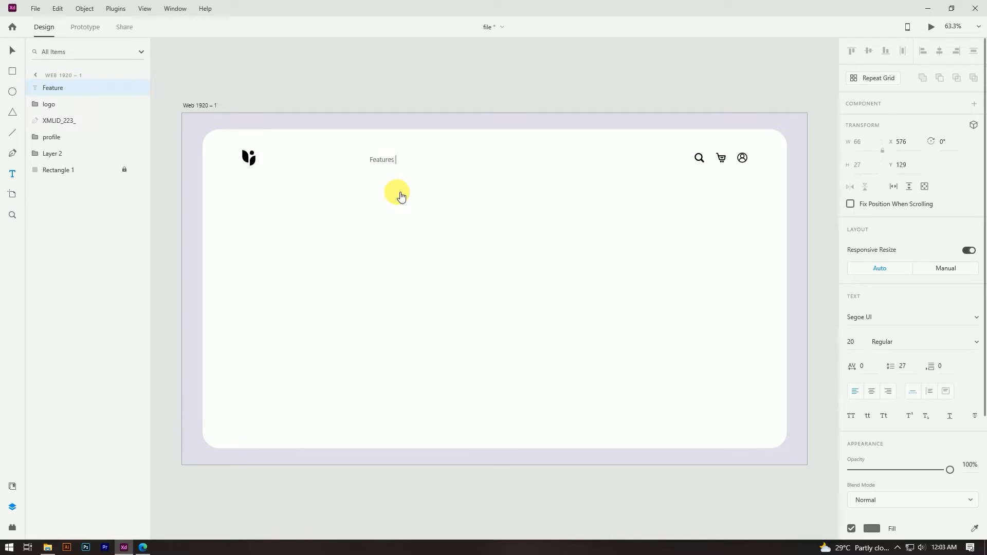
left_click(12, 51)
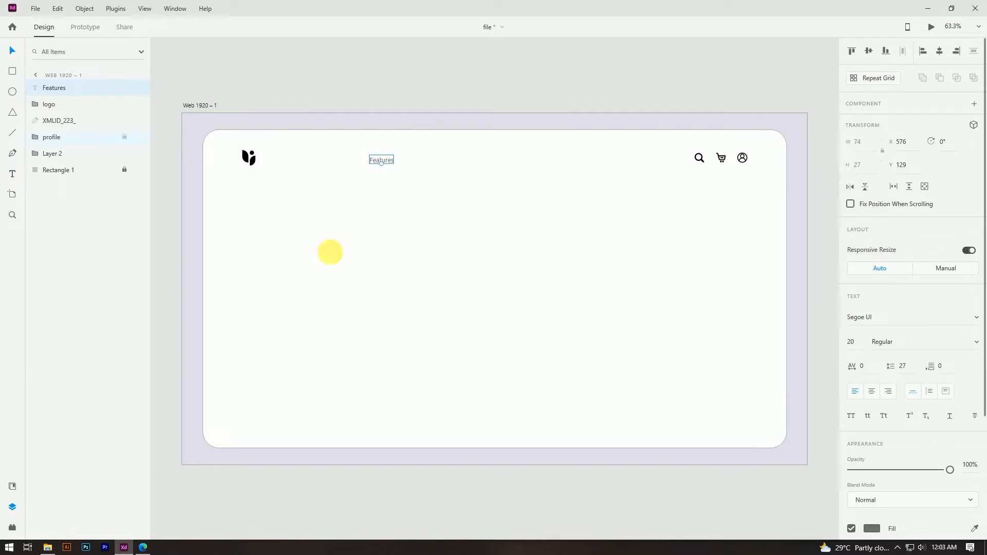
Format the header's Features text as Poppins Medium at size 25
left_click(855, 342)
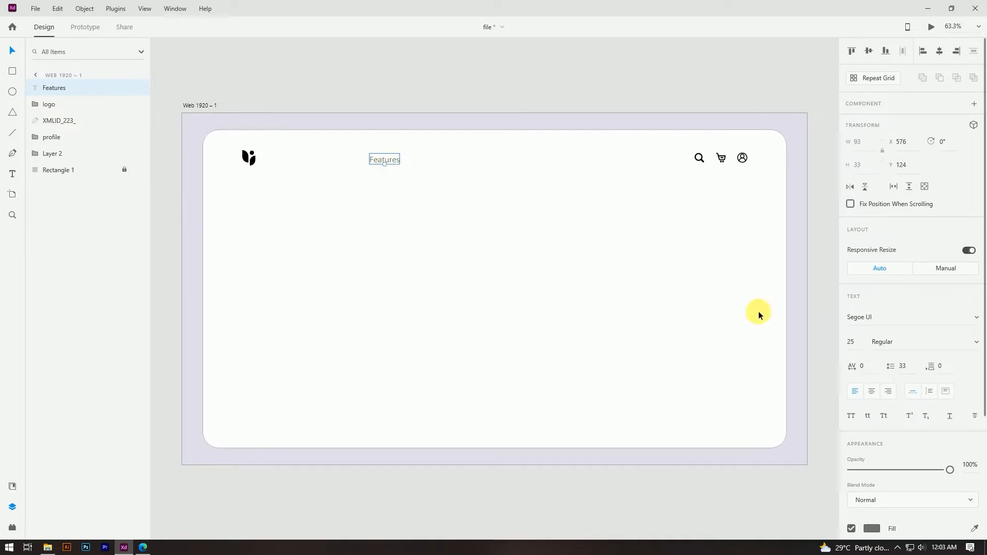
left_click(899, 317)
type("Poppins")
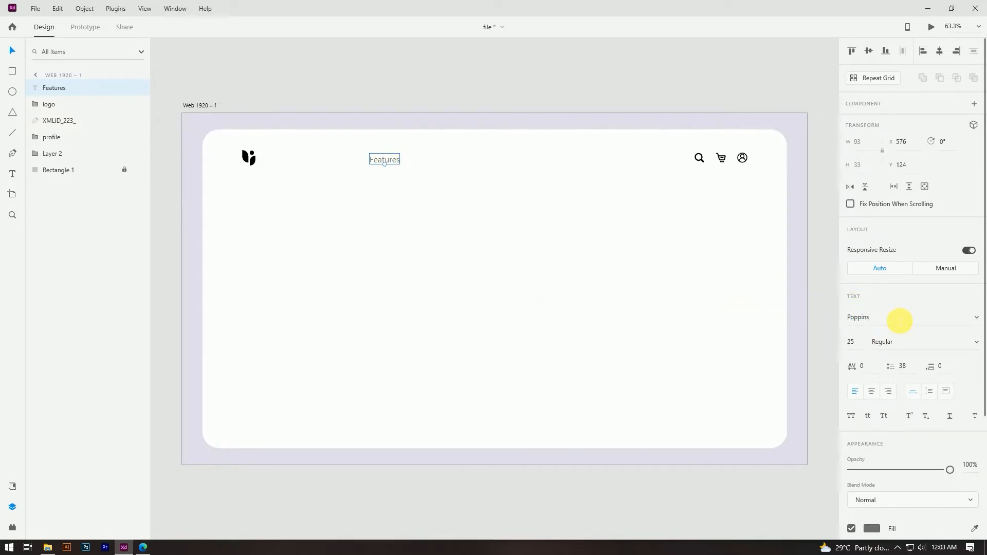
left_click(966, 342)
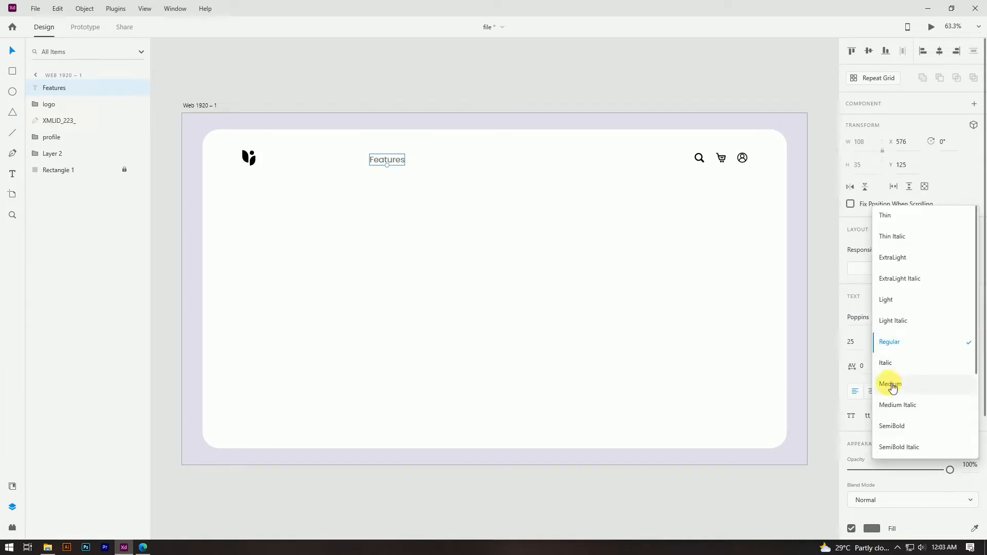
left_click(892, 385)
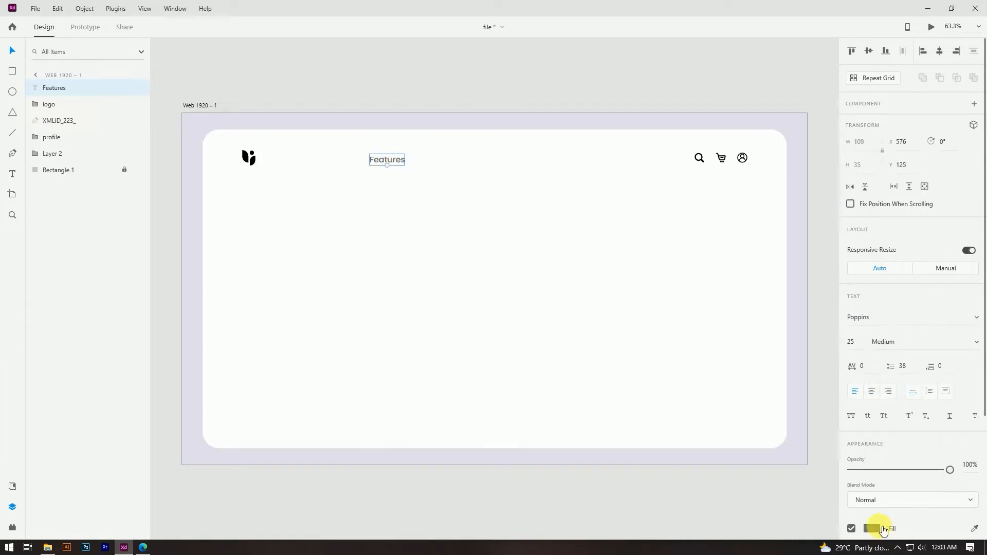
Fill the Features text with black and change its weight to SemiBold
left_click(882, 529)
left_click(474, 416)
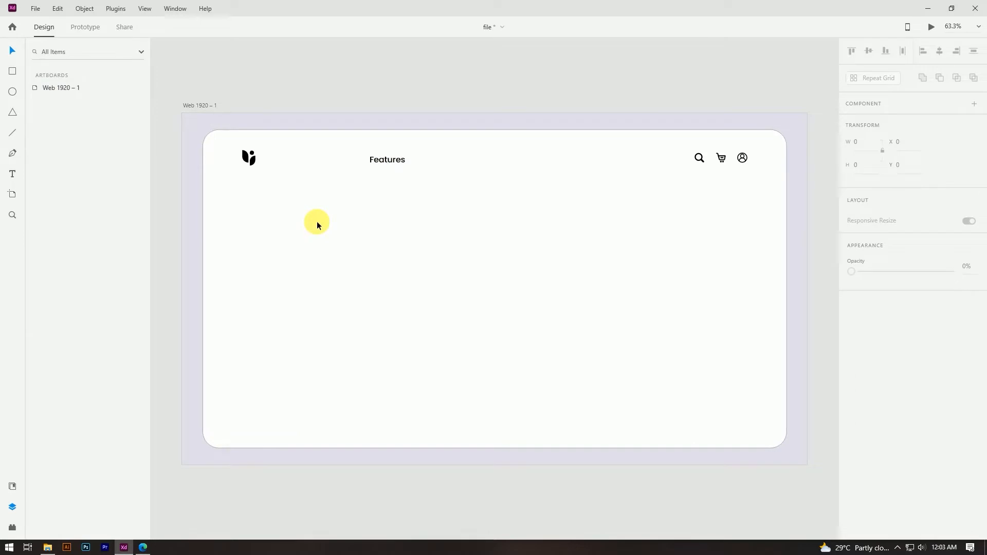
left_click(397, 159)
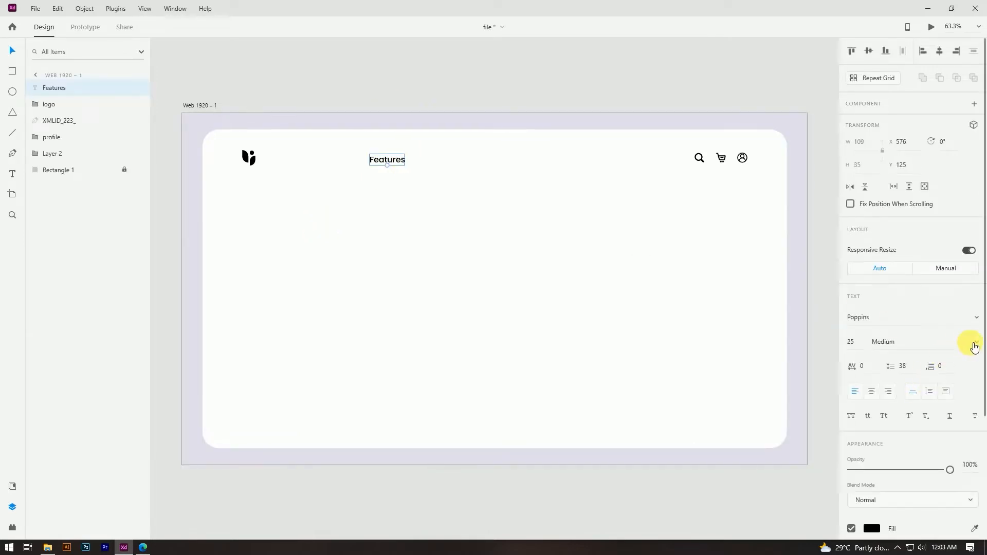
left_click(974, 347)
left_click(916, 427)
left_click(718, 491)
Duplicate the Features text about 61 px to the right on the same line and select the copy
left_click(393, 160)
left_click_drag(393, 159, 453, 164)
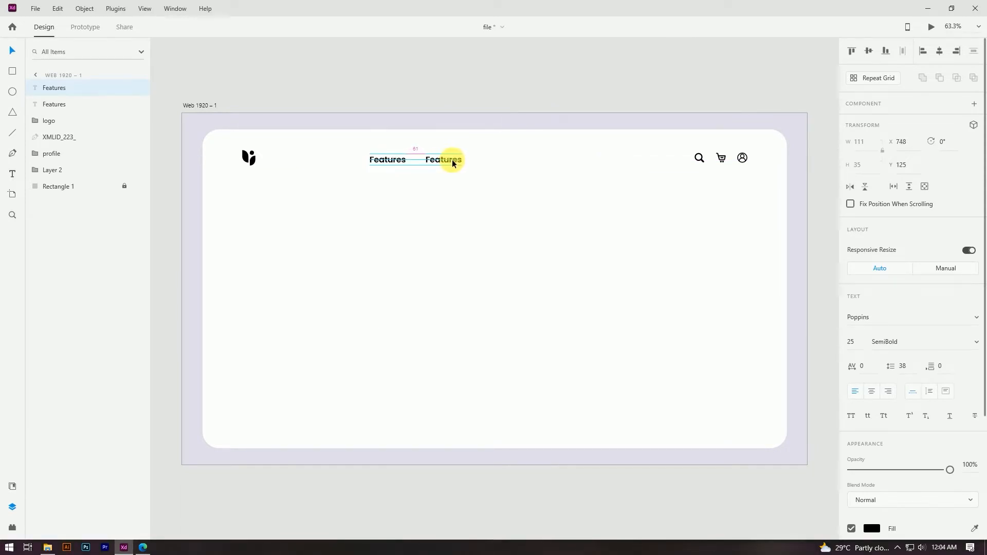
left_click_drag(453, 164, 452, 164)
left_click(458, 207)
left_click(452, 159)
left_click(853, 341)
key("Down")
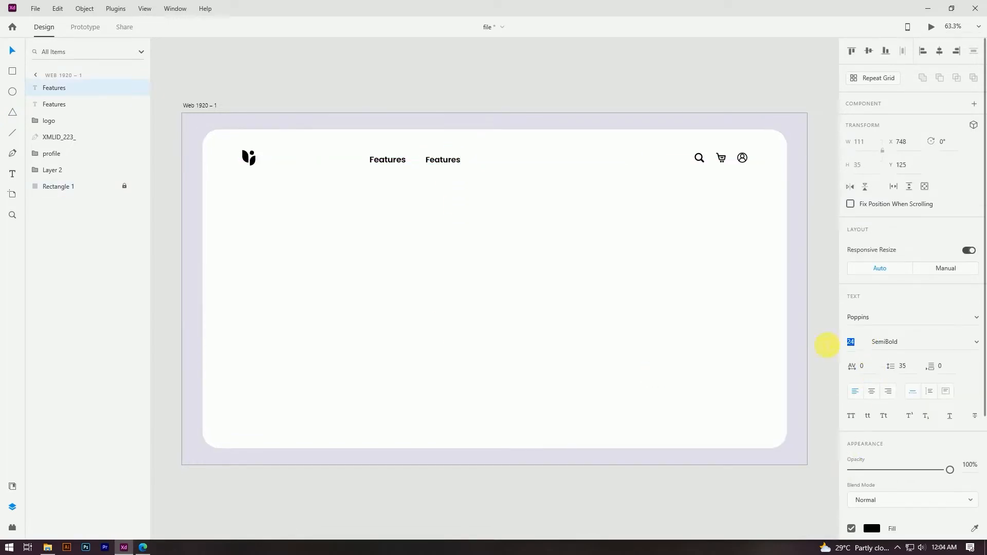
left_click_drag(863, 344, 835, 345)
key("Return")
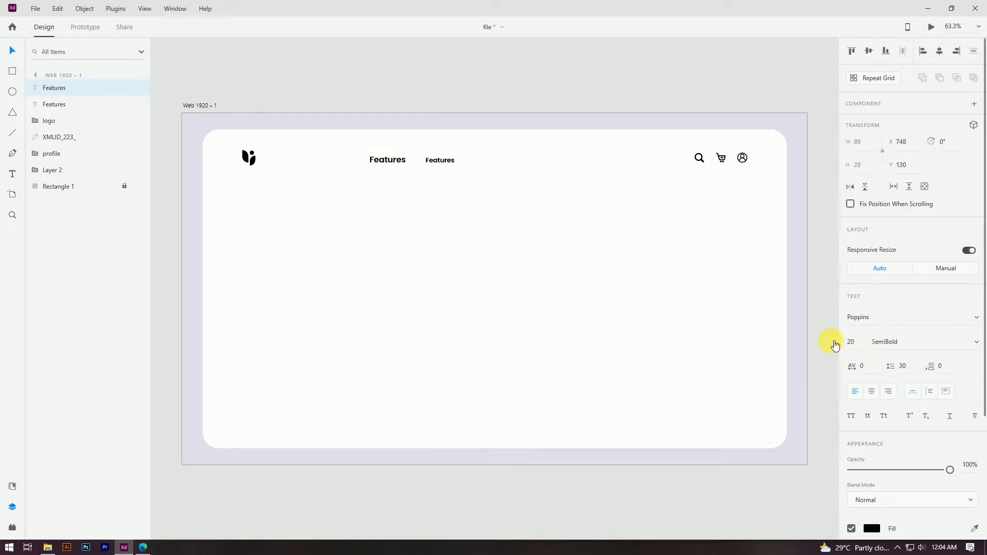
key("ctrl+z")
Set the copied Features text to size 23 and fill it with grey #8E8E8E
left_click_drag(856, 342, 841, 343)
type("23")
key("Return")
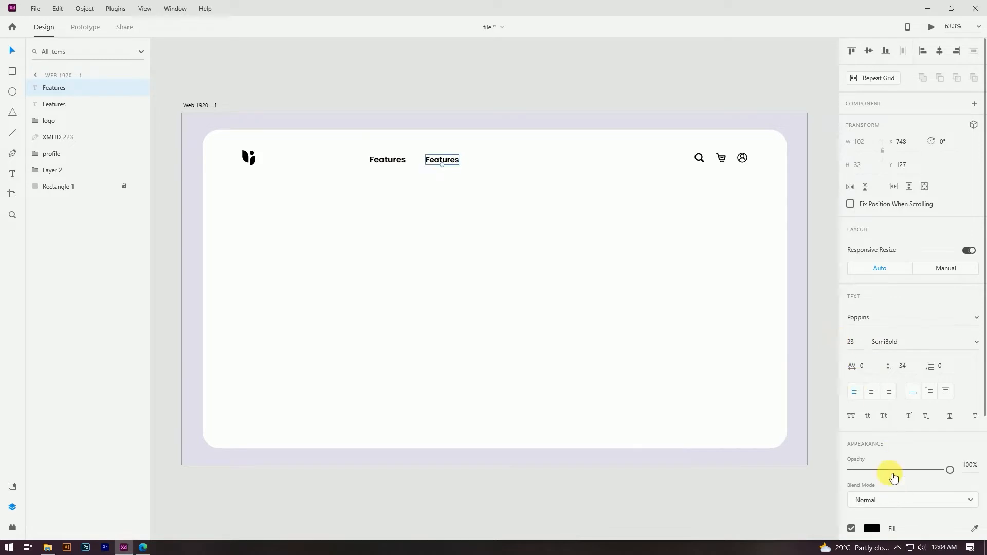
scroll(884, 463, "down", 3)
left_click(873, 379)
left_click_drag(727, 342, 710, 352)
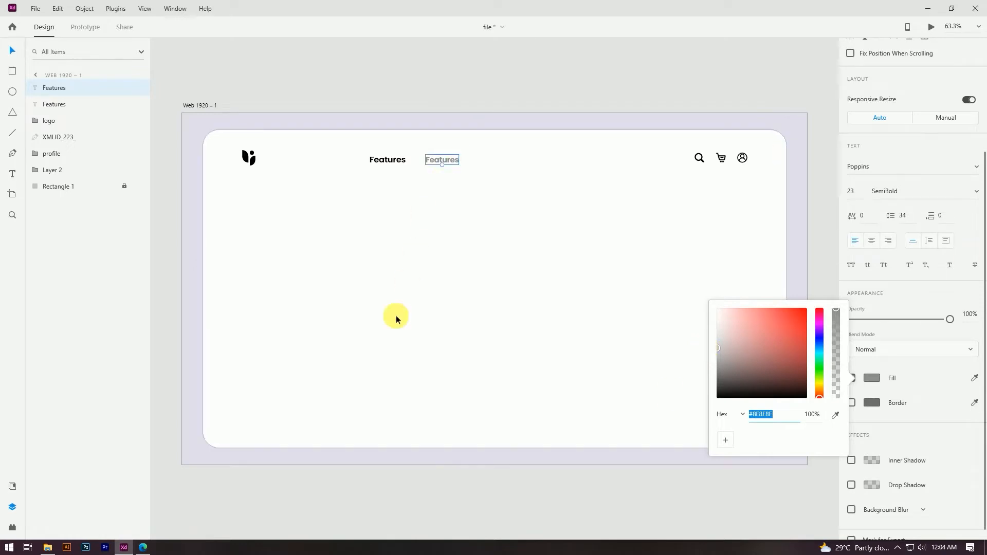
left_click(460, 476)
Set the grey text's weight to Medium and change its wording to "Pricing"
left_click(446, 159)
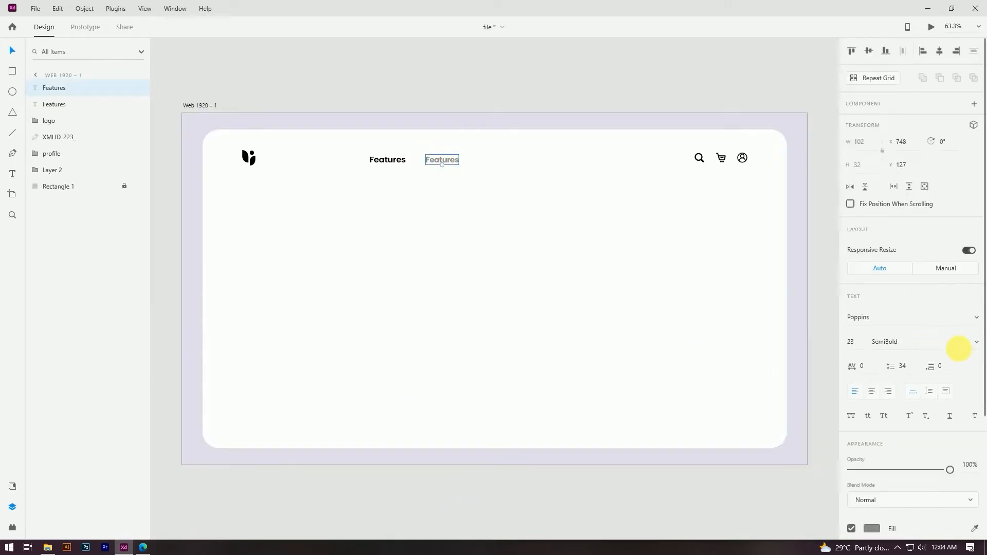
left_click(957, 342)
left_click(896, 383)
double_click(452, 160)
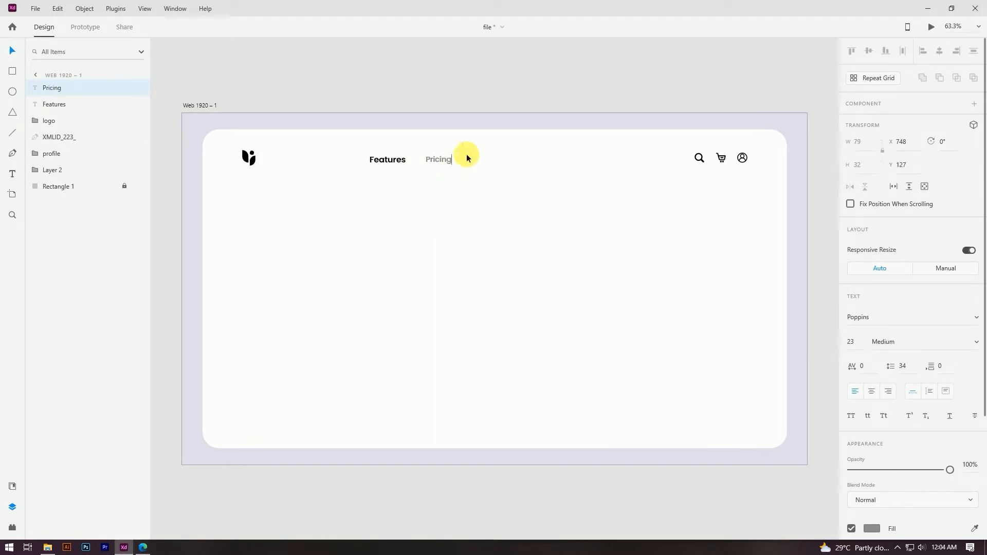
left_click(12, 51)
Duplicate the Pricing text to the right with the same 61 px gap and change the copy to "Products"
left_click_drag(446, 165, 492, 163)
key("ctrl+z")
key("ctrl+z")
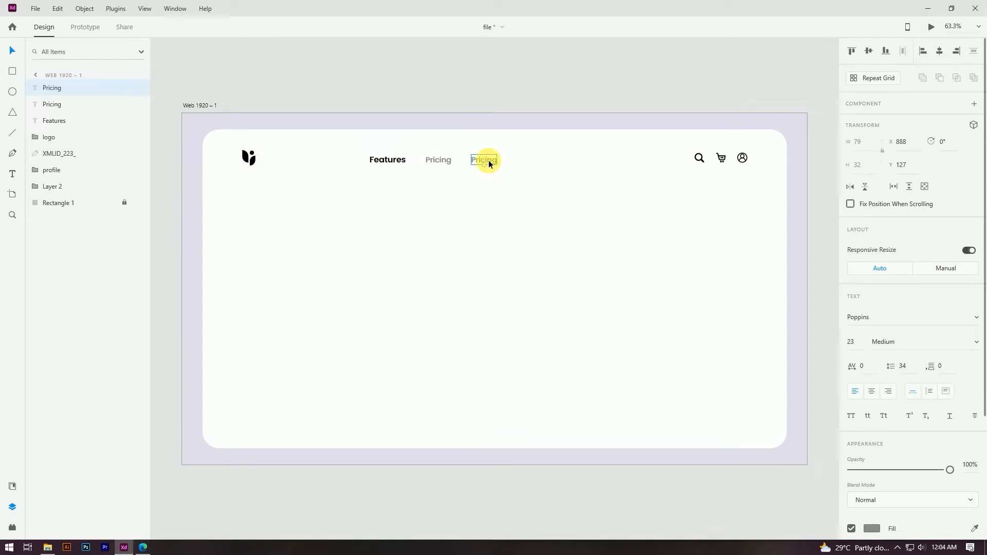
double_click(489, 164)
type("Products")
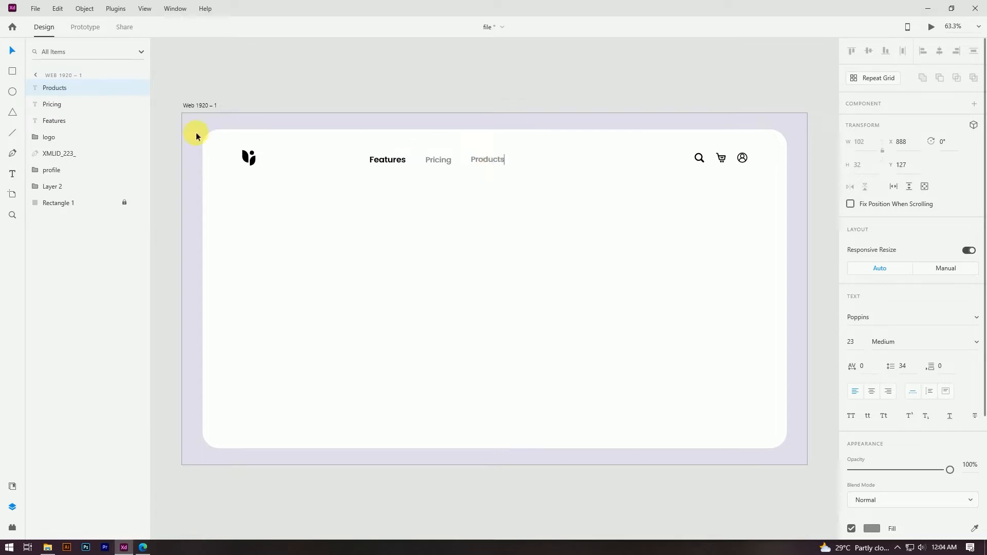
left_click(12, 50)
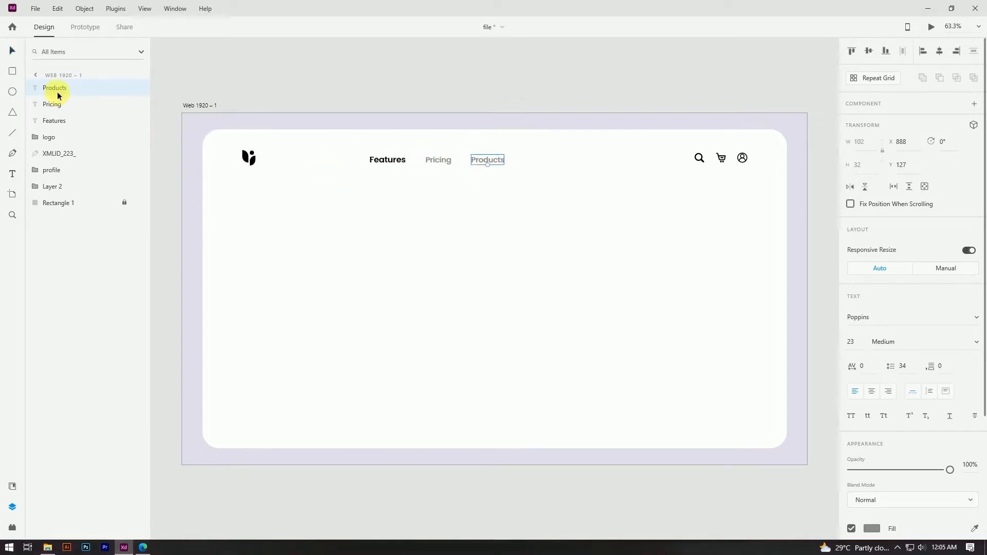
Duplicate the Products text to the right with equal spacing and change the copy to "Support"
left_click_drag(492, 156, 551, 159)
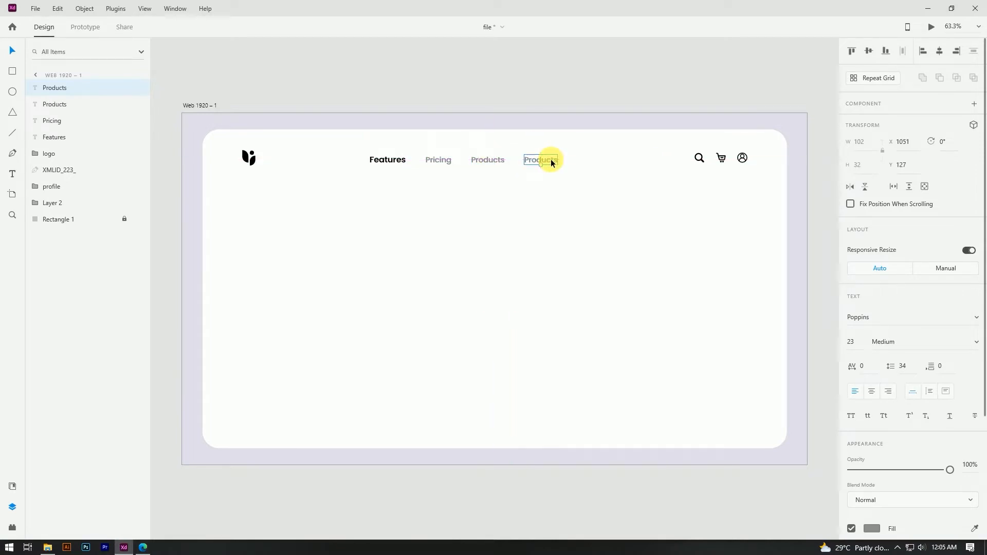
double_click(551, 158)
type("Support")
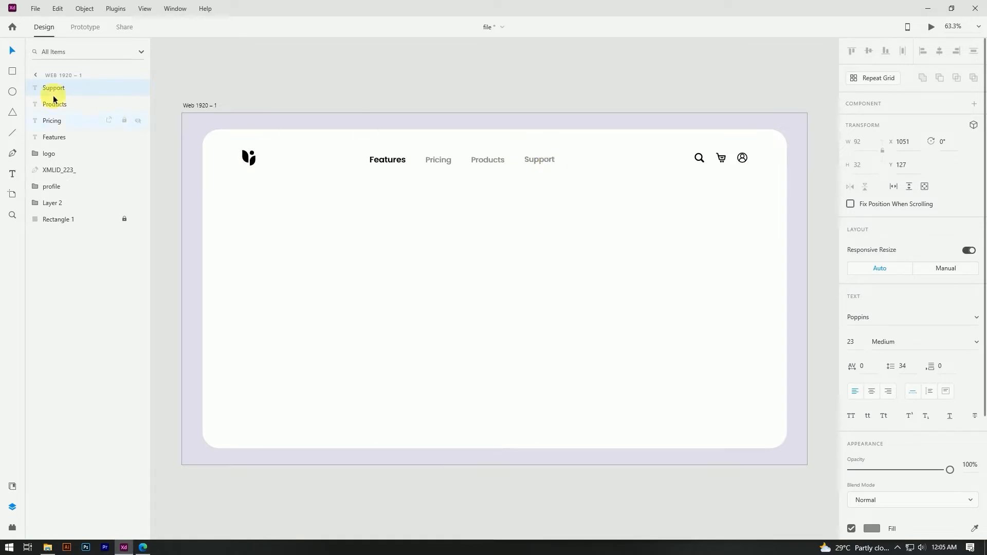
left_click(13, 50)
Duplicate the Support text to the right with equal spacing and change the copy to "About"
left_click_drag(548, 162, 597, 161)
double_click(596, 160)
type("About")
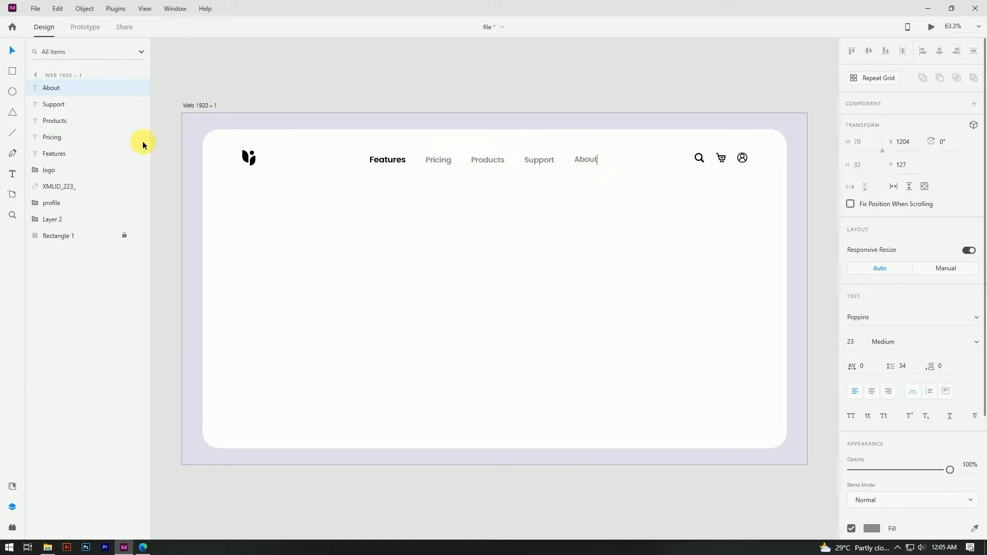
left_click(13, 50)
left_click(536, 76)
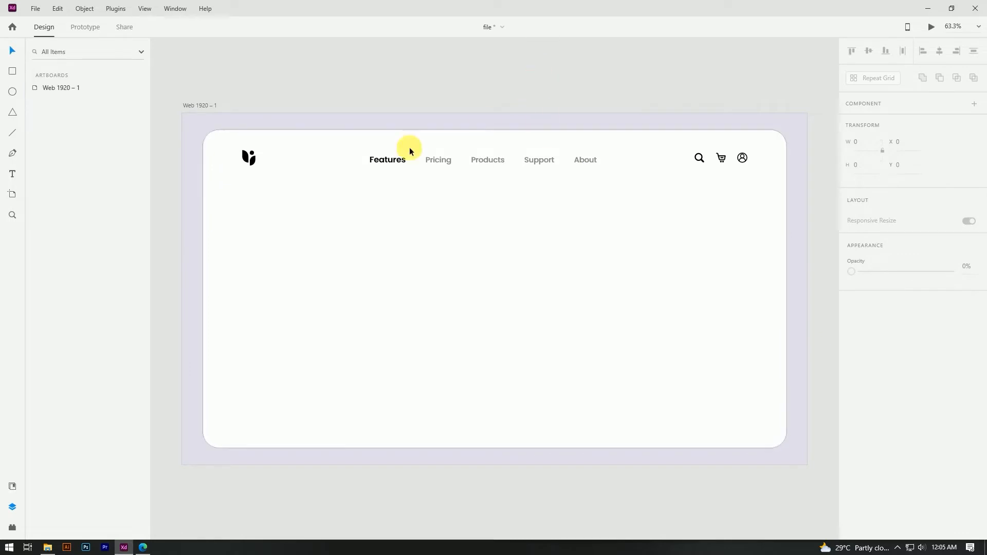
Group the five navigation texts and centre the group horizontally on the artboard
left_click_drag(358, 147, 618, 174)
right_click(581, 162)
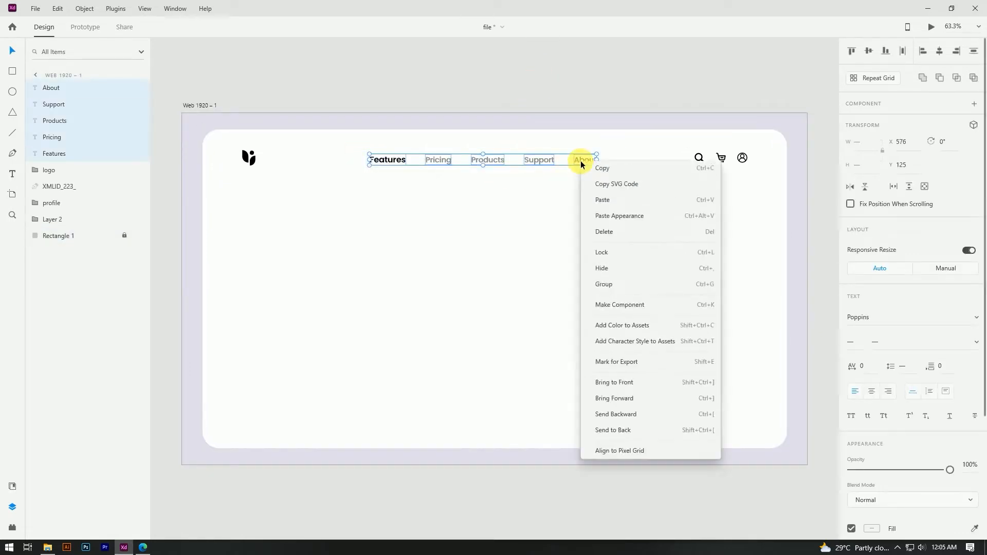
left_click(613, 305)
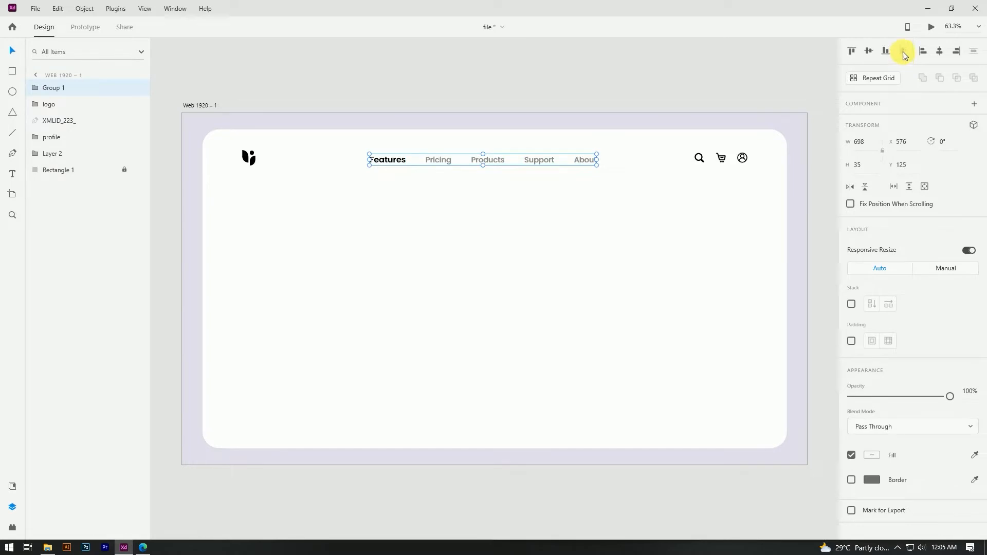
left_click(939, 51)
left_click(546, 91)
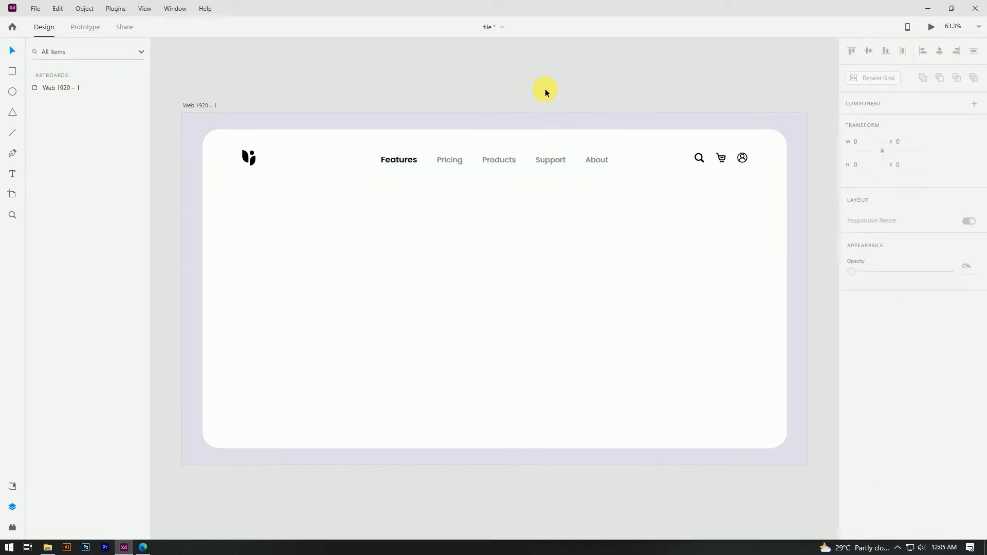
Ungroup the navigation texts and save the file
left_click(544, 159)
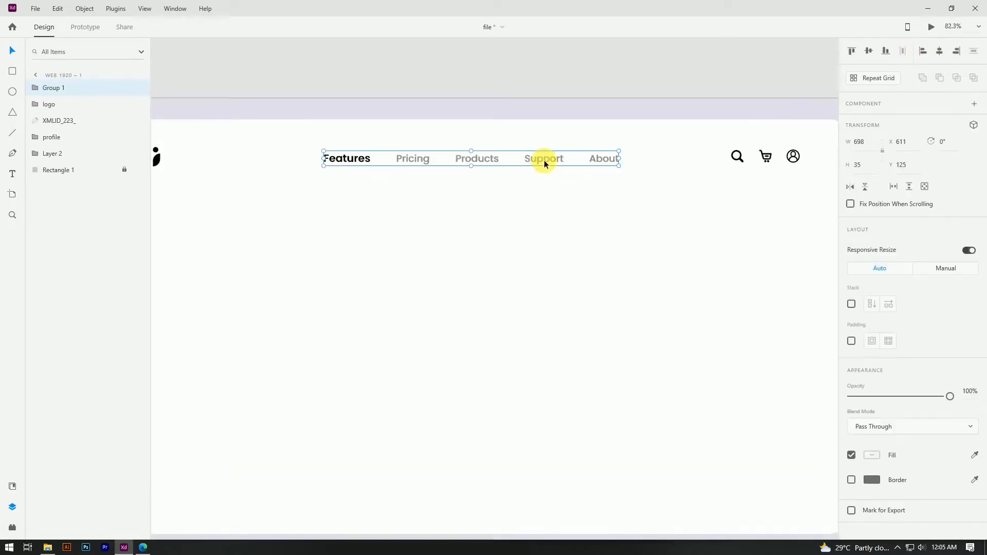
right_click(544, 159)
left_click(581, 313)
left_click(561, 472)
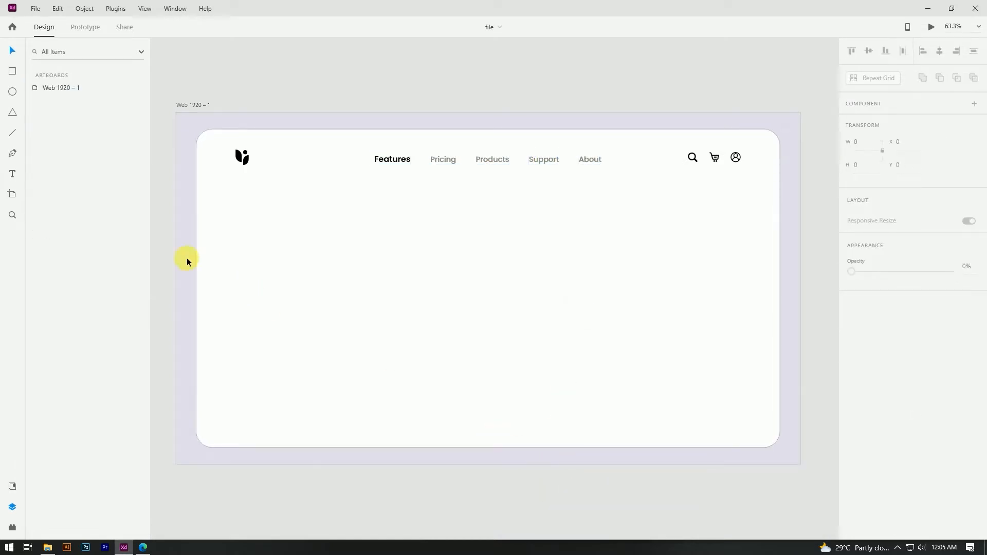
Add a vertical guide at the logo's left edge and place a copy of the Features text along it, reworded to "Next Generation"
left_click_drag(175, 215, 237, 221)
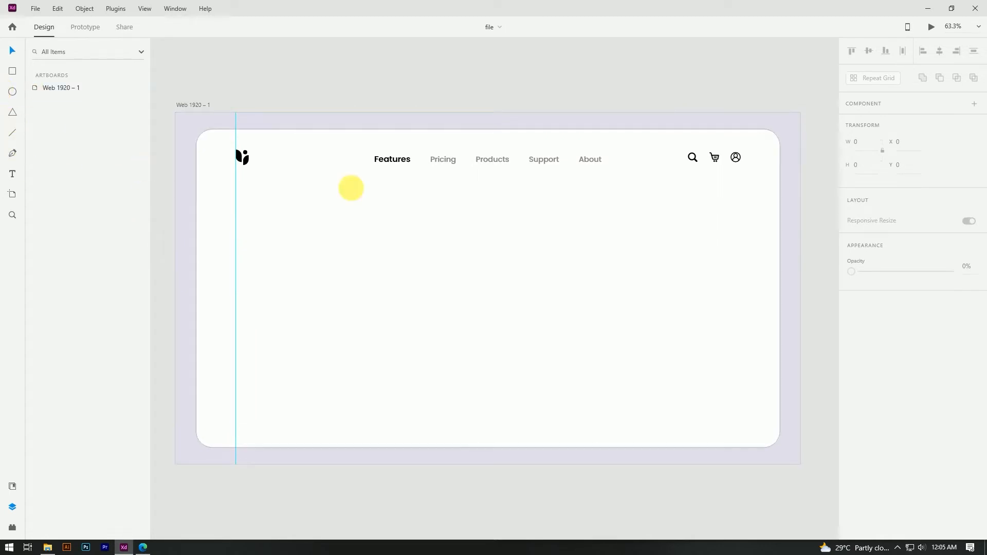
left_click_drag(387, 171, 255, 225)
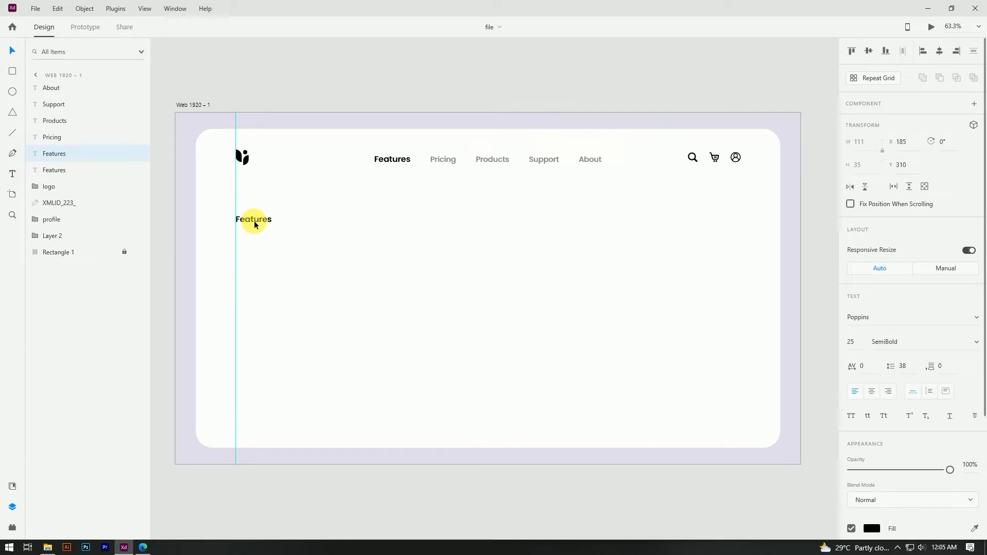
double_click(255, 223)
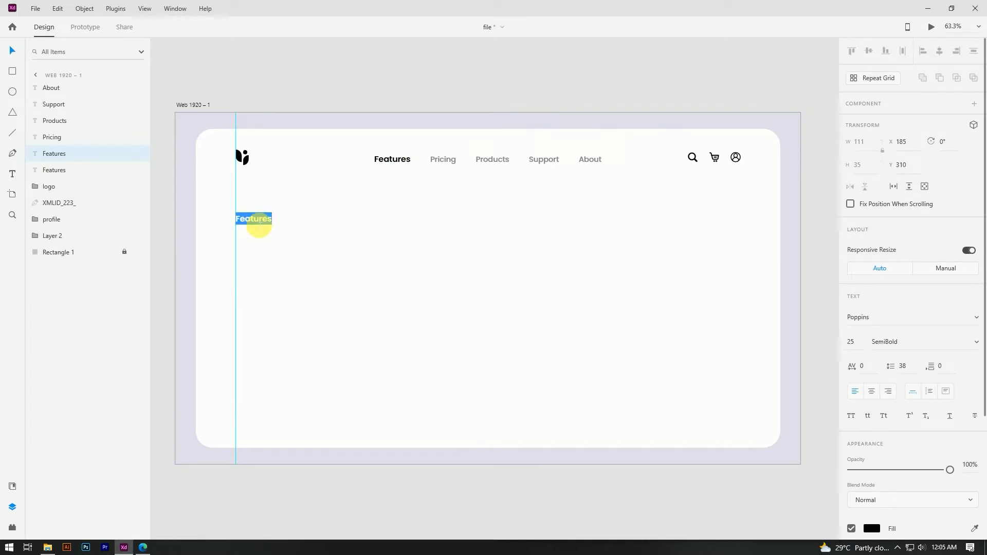
type("Next Generation")
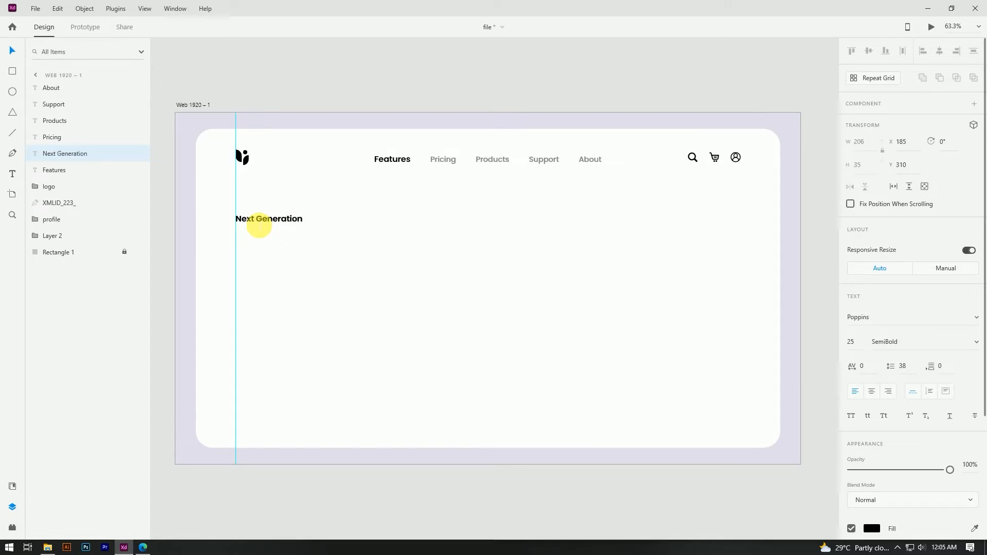
left_click(11, 50)
Enlarge the Next Generation heading to size 90
left_click(852, 342)
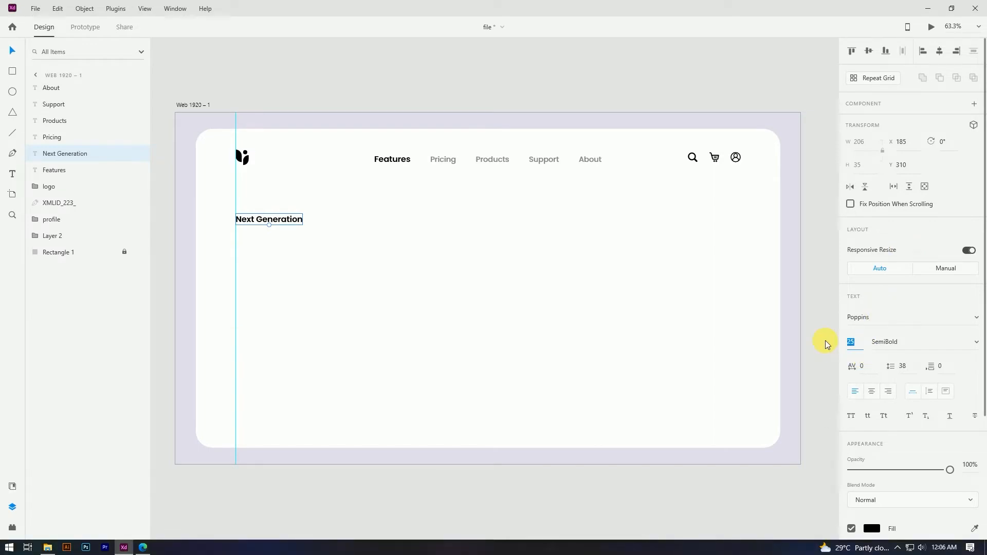
type("90")
key("Return")
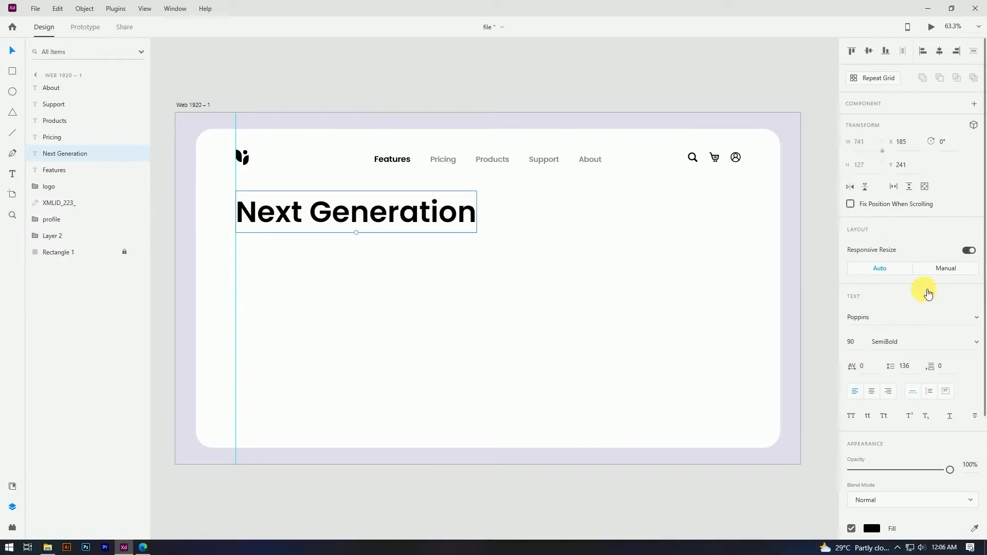
Set the Next Generation heading's font size to 80
left_click(849, 341)
type("80")
key("Return")
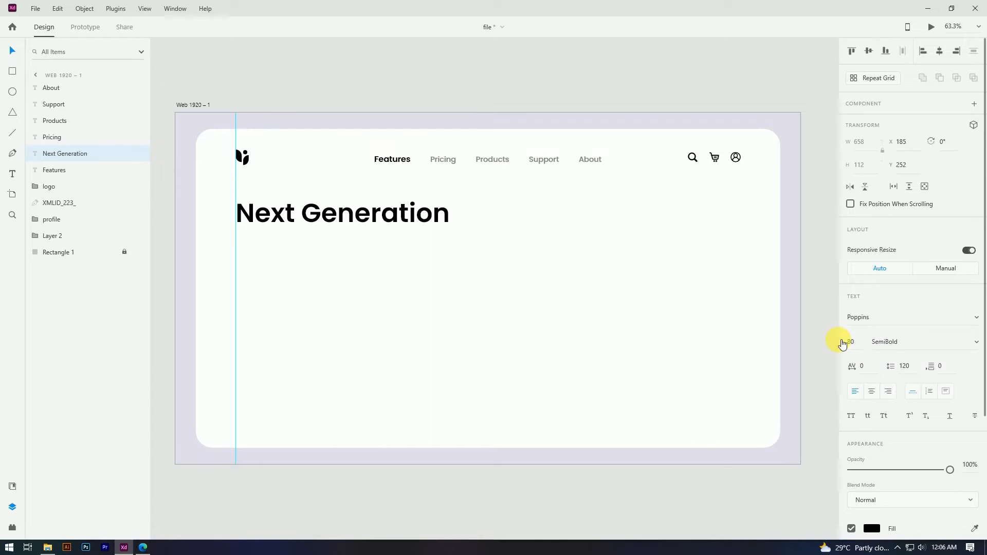
Nudge the Next Generation heading left to X 180 so its first letter lines up with the vertical guide
scroll(263, 211, "up", 5, "ctrl")
left_click_drag(329, 255, 324, 256)
scroll(291, 212, "up", 5, "ctrl")
scroll(291, 212, "up", 3, "ctrl")
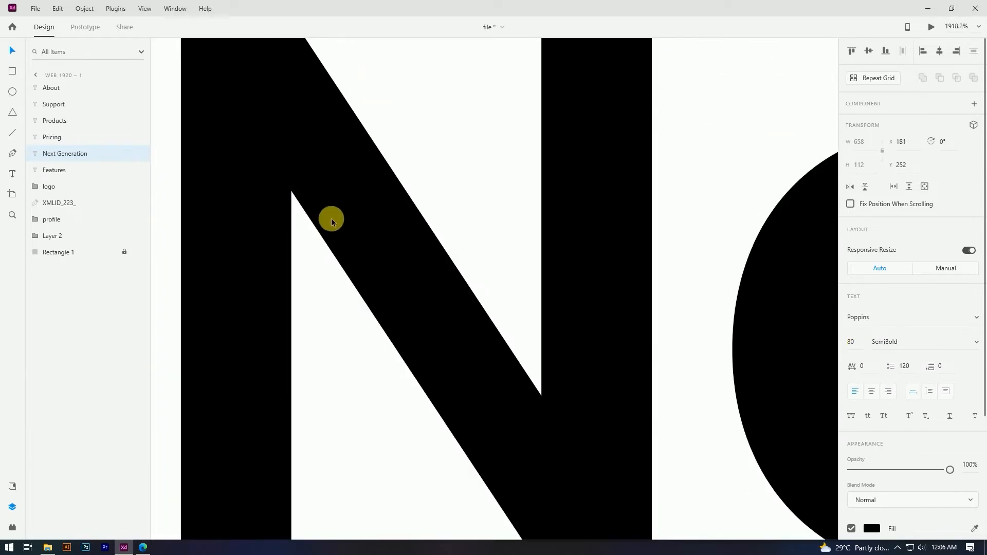
key("Left")
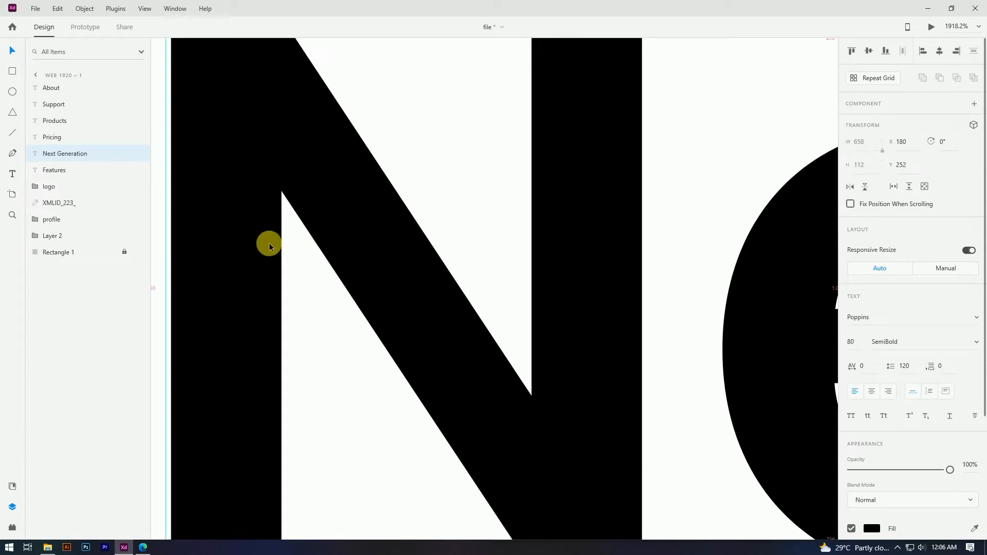
scroll(266, 234, "down", 12, "ctrl")
left_click(176, 191)
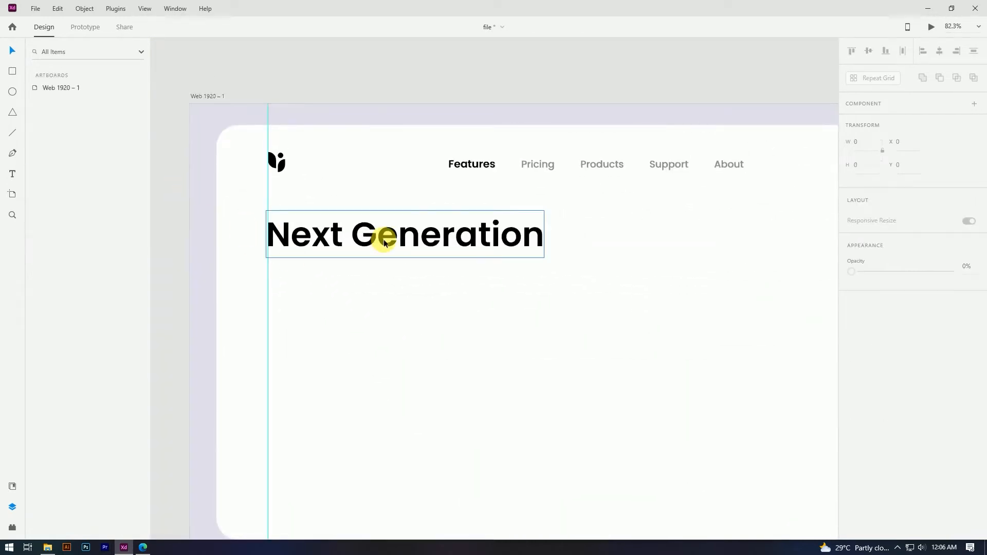
Duplicate the Next Generation heading just below itself, reword the copy to "Smart Watch" and position it at Y 341
left_click_drag(389, 242, 389, 277, "alt")
double_click(389, 276)
key("ctrl+a")
type("Smart Watch")
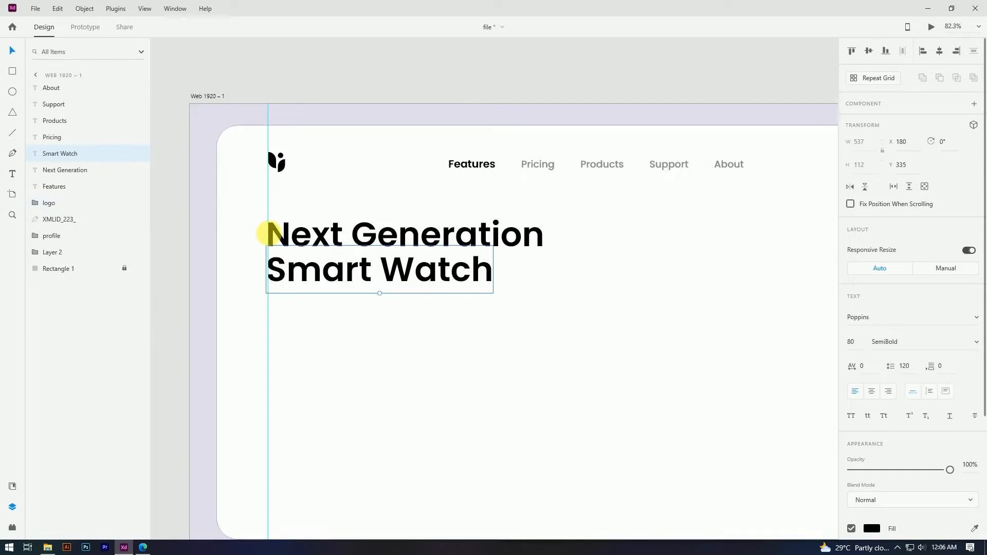
left_click_drag(414, 271, 406, 277)
Shift the Smart Watch line to X 181 so its first letter lines up with the vertical guide
scroll(406, 278, "up", 3)
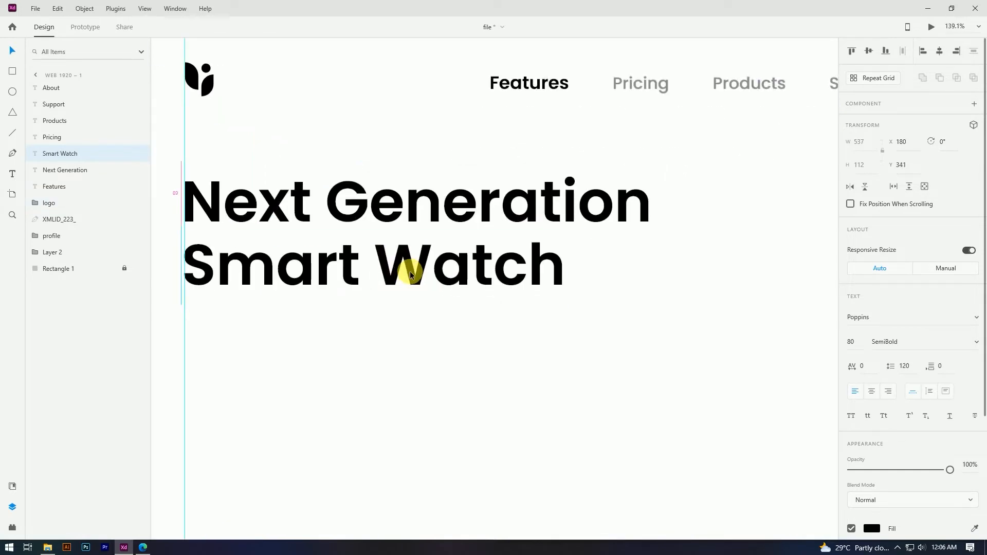
scroll(196, 267, "up", 5)
left_click_drag(194, 264, 289, 229)
scroll(287, 231, "up", 5)
scroll(261, 216, "down", 10)
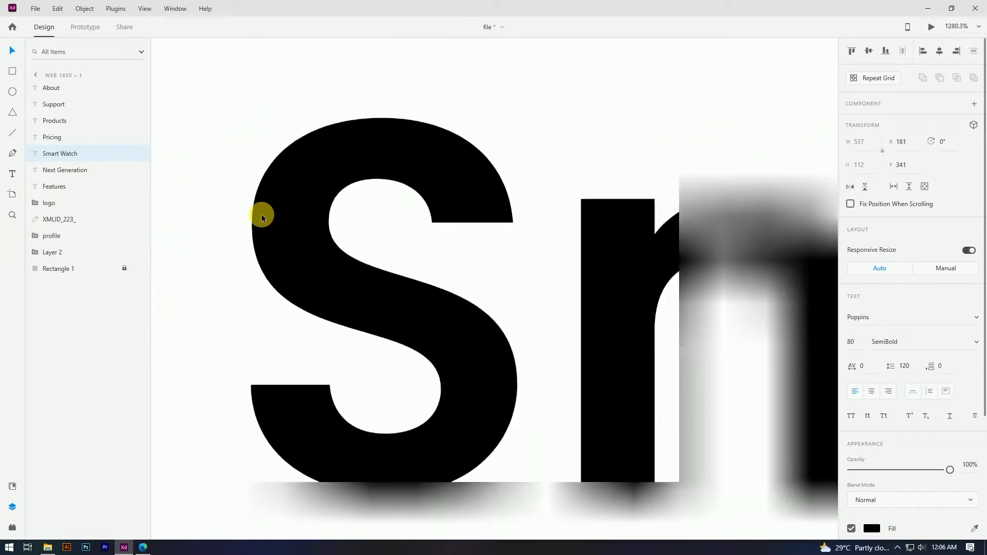
scroll(260, 215, "down", 3)
left_click(288, 61)
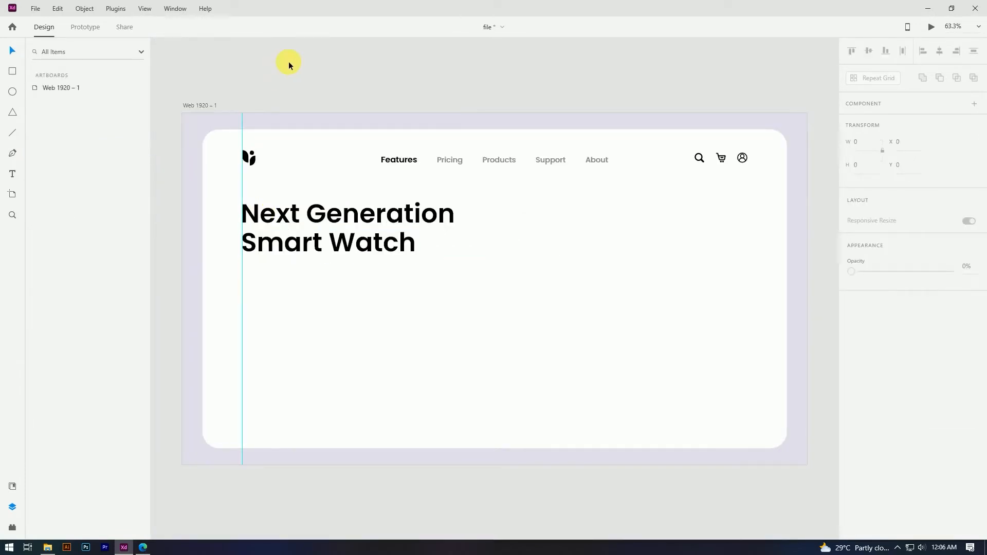
Set the font size of both the Next Generation and Smart Watch lines to 90
left_click(427, 213)
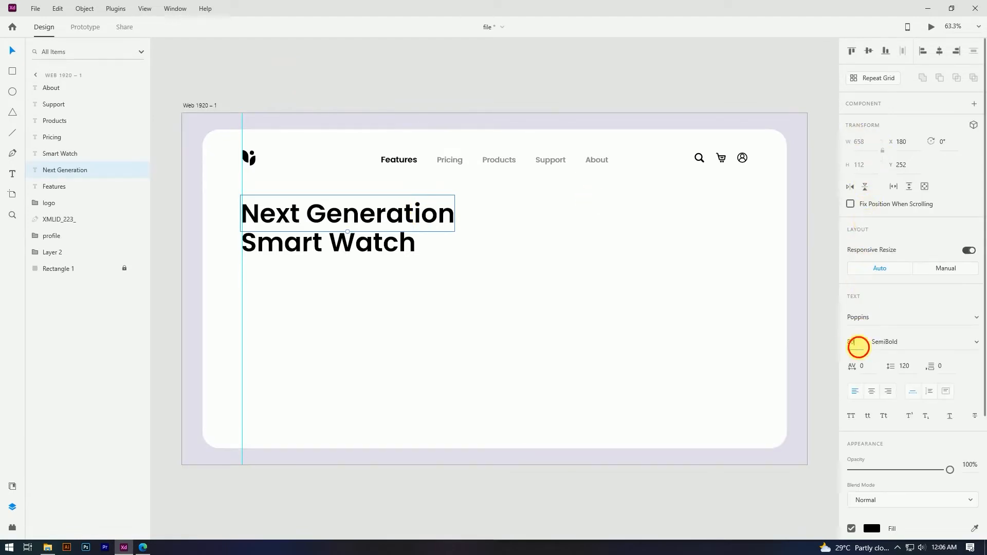
key("Return")
left_click(376, 245)
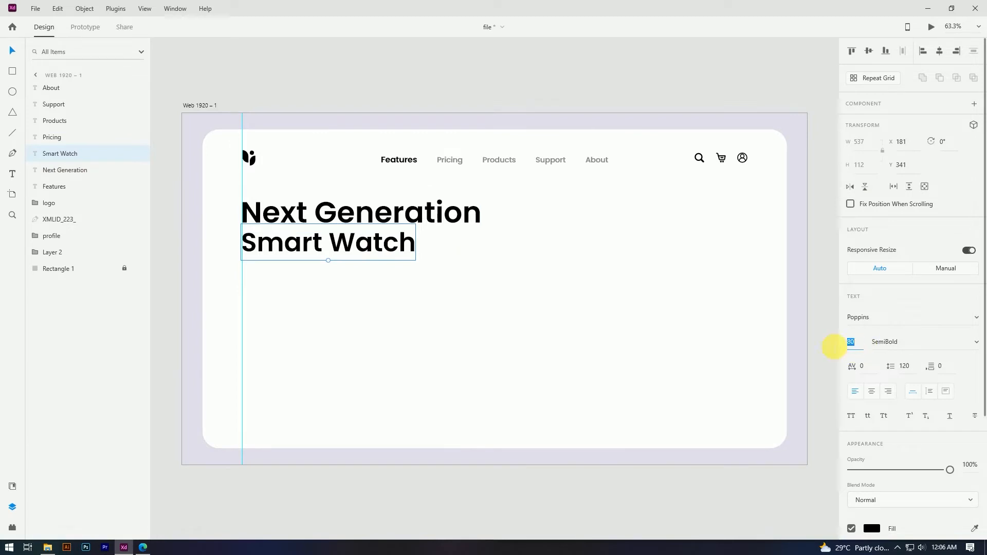
type("90")
key("Return")
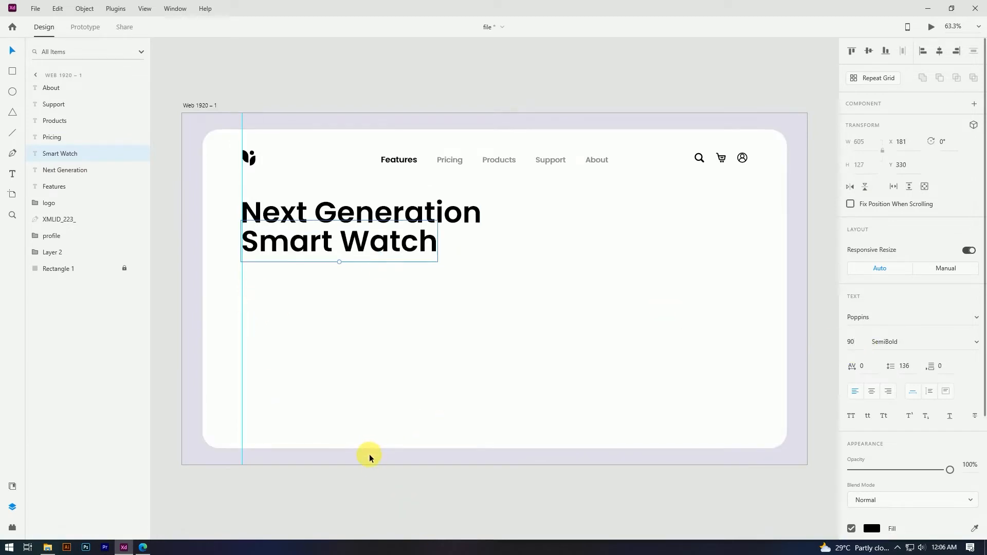
left_click(391, 516)
Check up close how the Smart Watch line aligns with the line above and the vertical guide
scroll(262, 241, "up", 5)
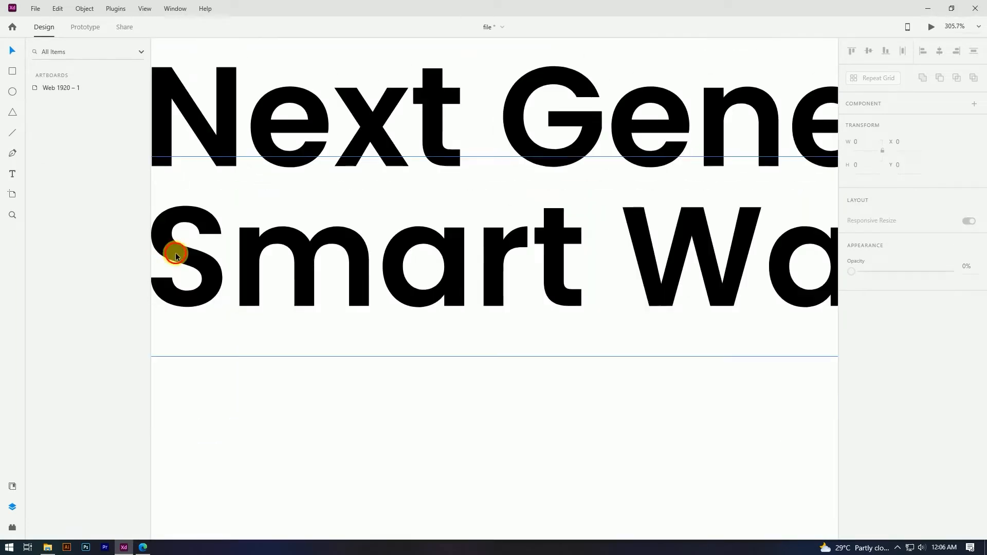
left_click(175, 253)
left_click_drag(167, 259, 276, 269)
key("ctrl+0")
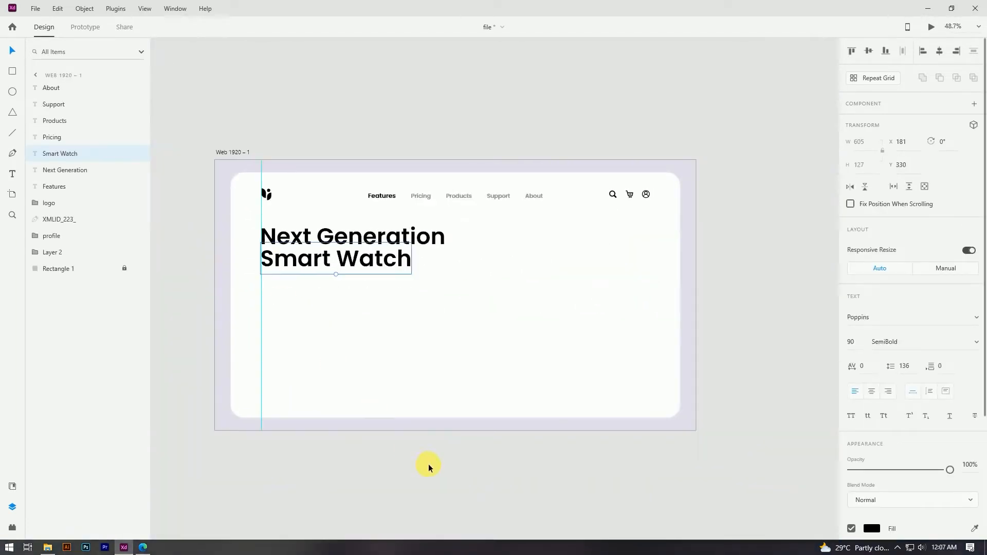
left_click(428, 464)
key("ctrl+0")
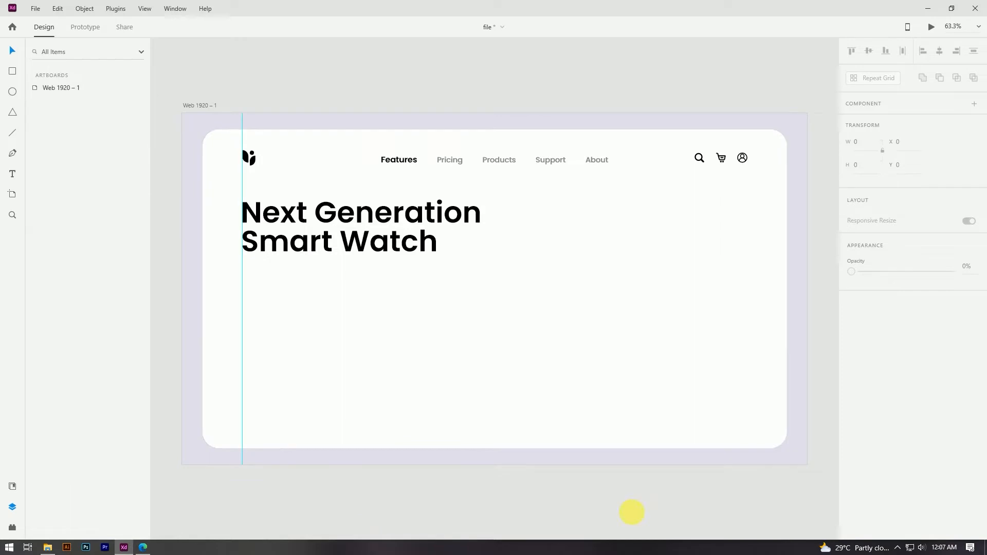
left_click(413, 449)
left_click(441, 501)
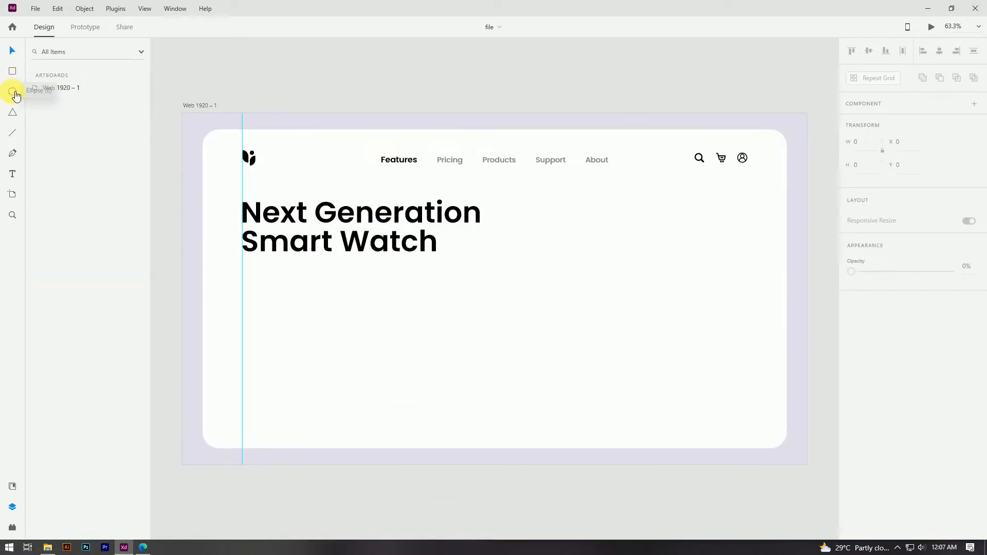
Import the PngItem_4353319 watch image and scale it to about 582 by 684 beside the heading, at about X 1149, Y 241
left_click(47, 547)
left_click_drag(791, 164, 311, 299)
left_click_drag(486, 409, 712, 280)
key("ctrl+z")
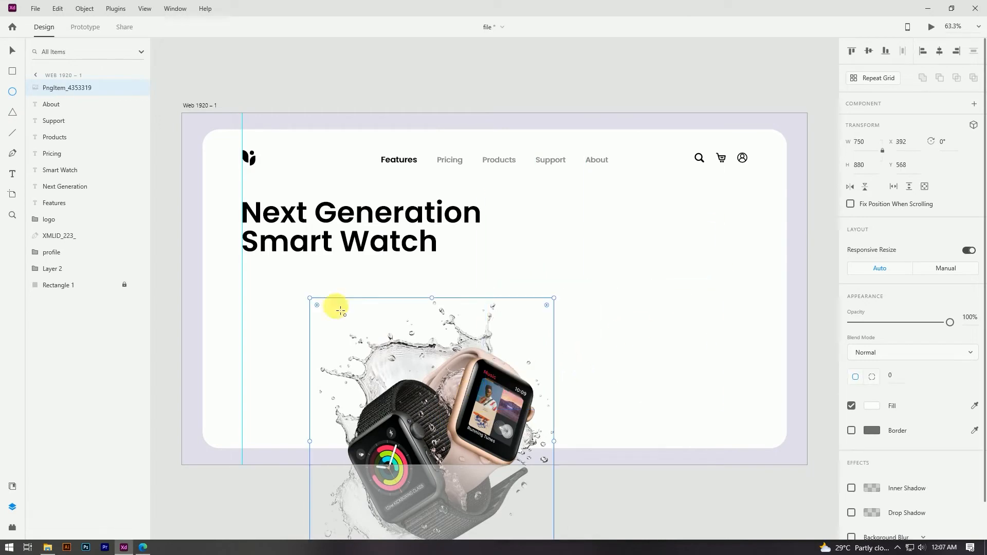
left_click(10, 52)
left_click_drag(549, 329, 745, 192)
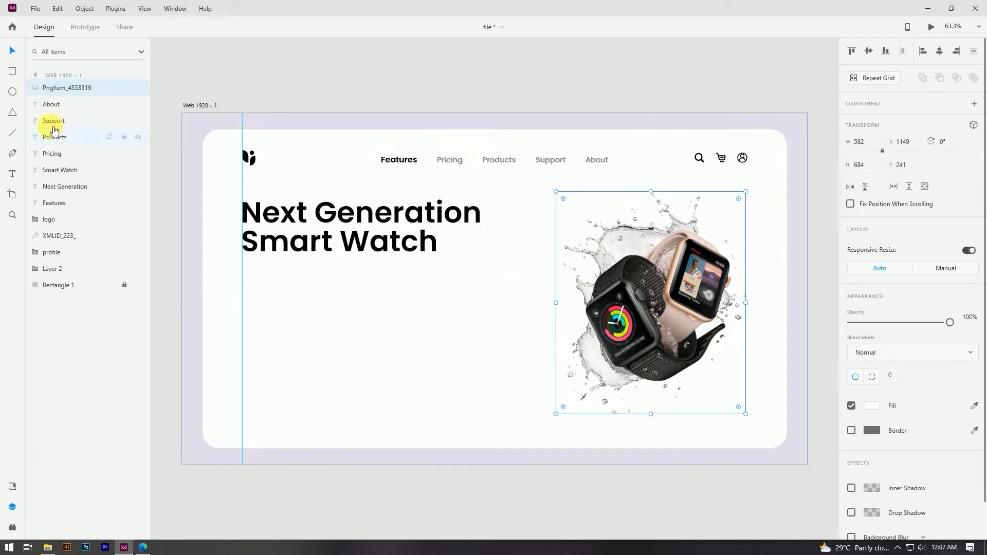
Draw a borderless circle about 758 px across, centred on the watches and placed behind the image
left_click_drag(650, 303, 807, 423)
key("ctrl+[")
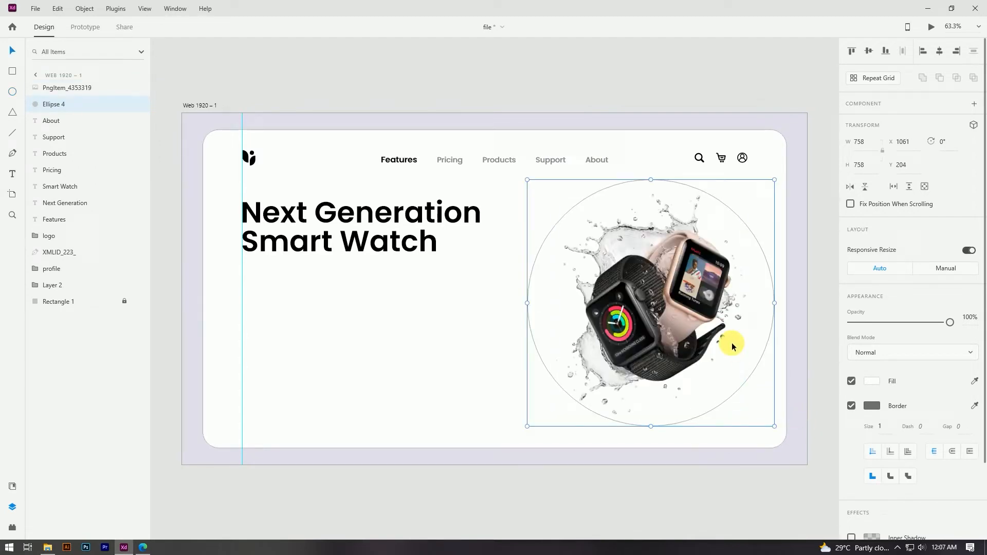
scroll(853, 471, "down", 3)
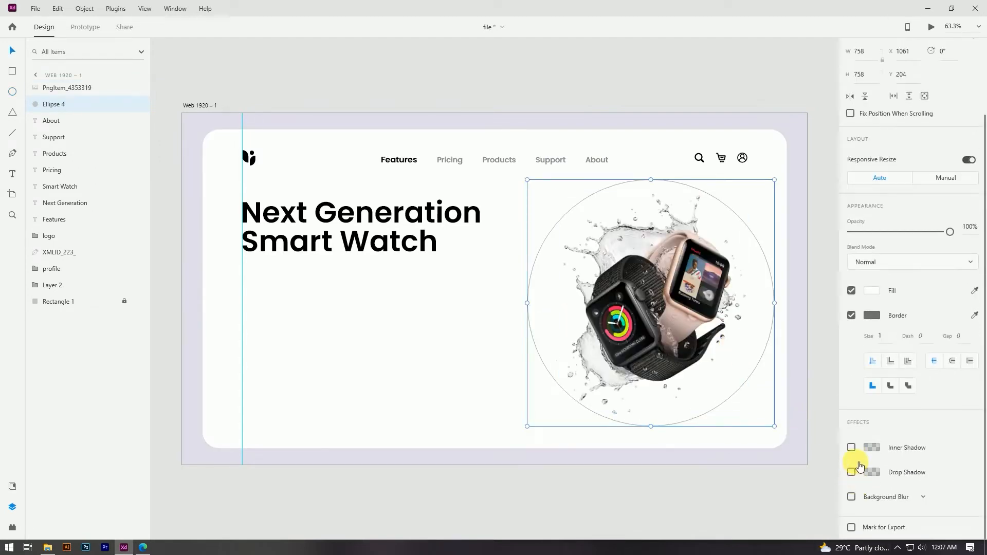
left_click(852, 315)
Fill the circle with a very pale pink lightened from a colour sampled on the watch image, and save the file
left_click(974, 365)
left_click(675, 312)
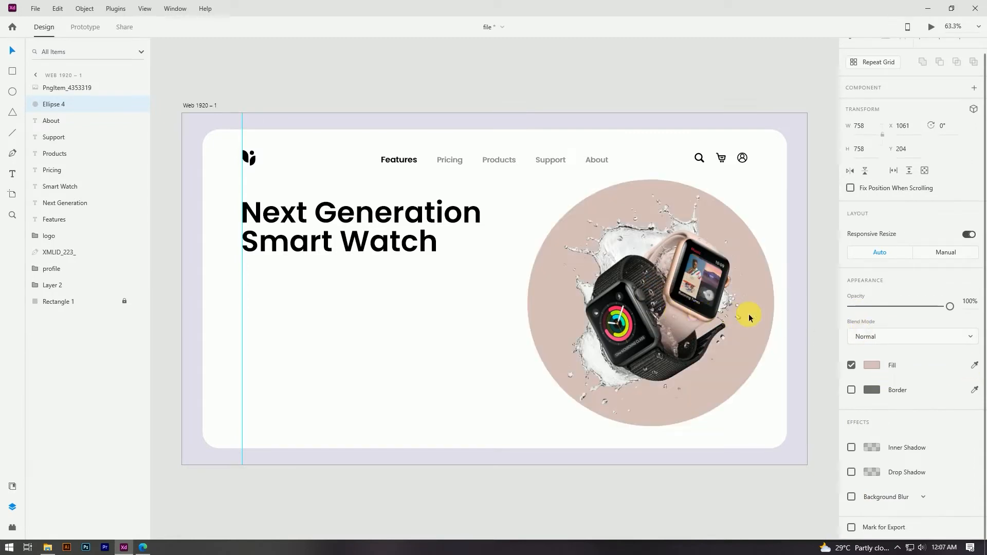
left_click(874, 366)
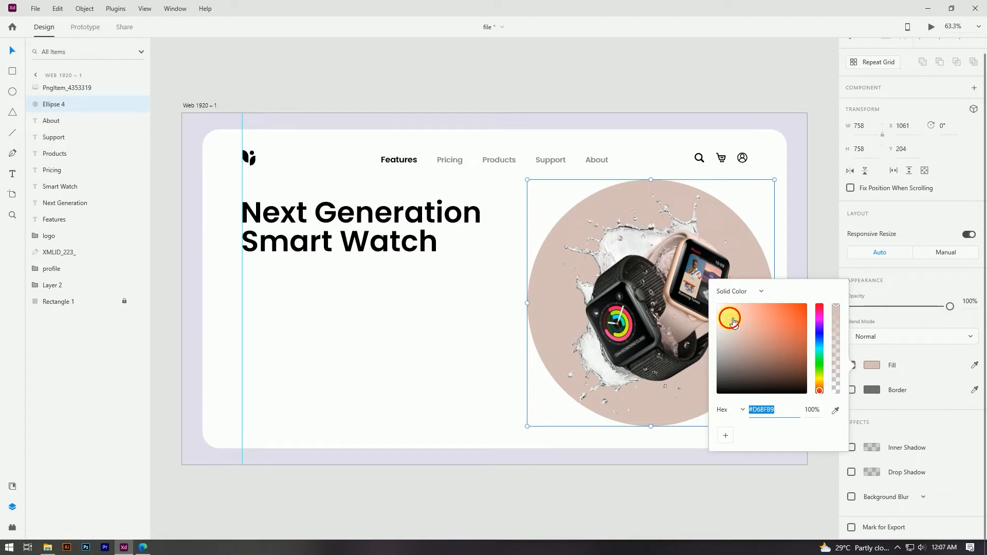
left_click_drag(734, 321, 730, 303)
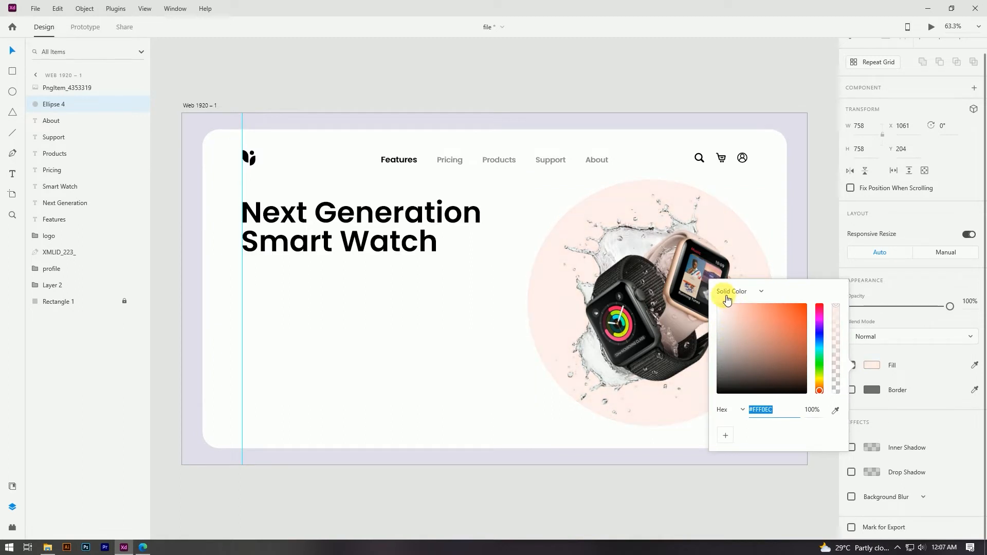
left_click(662, 77)
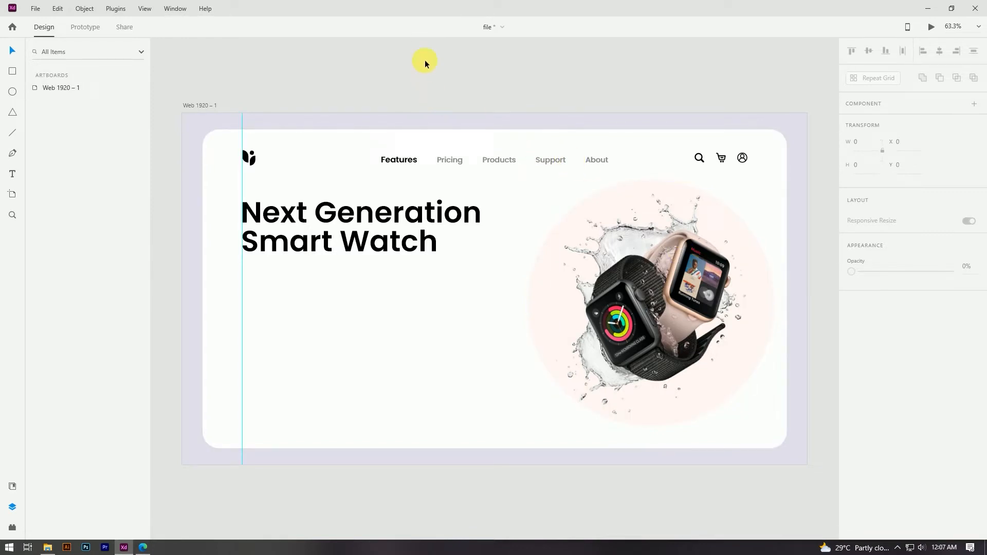
key("ctrl+s")
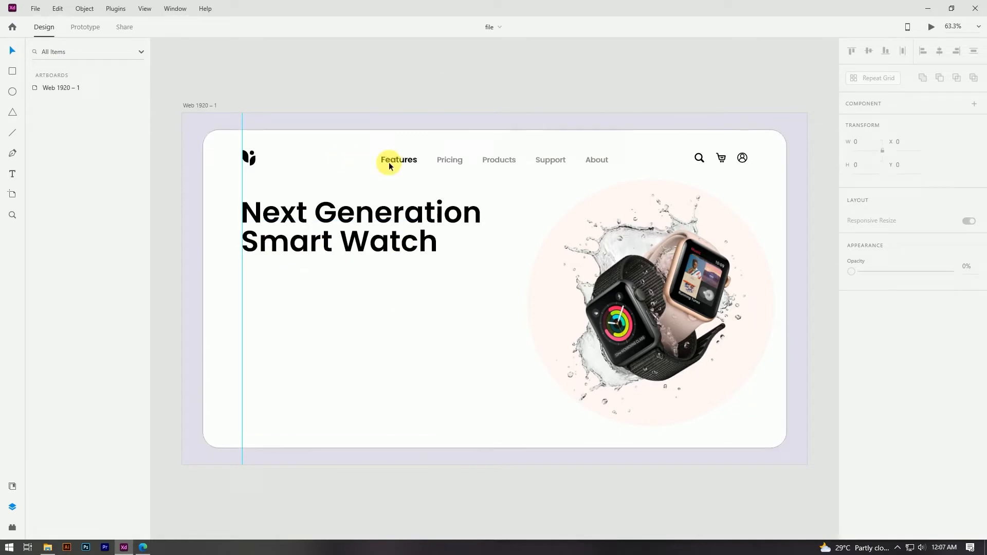
Place a copy of the Pricing text below the Smart Watch line at X 185, Y 457
left_click_drag(451, 159, 278, 257)
scroll(249, 270, "up", 5)
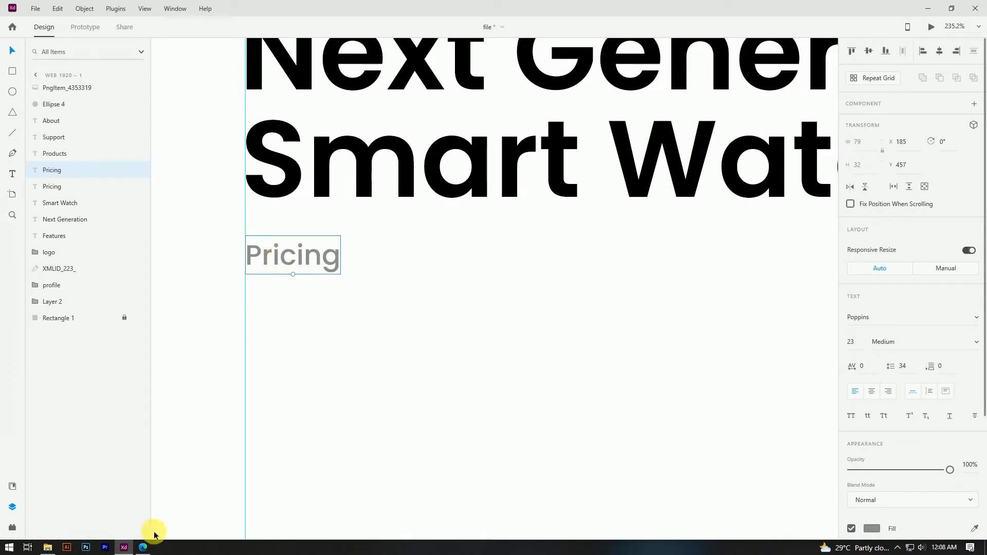
Open details.txt from the project folder, copy its smart watch description paragraph, and return to the design
left_click(48, 546)
left_click(843, 94)
double_click(844, 94)
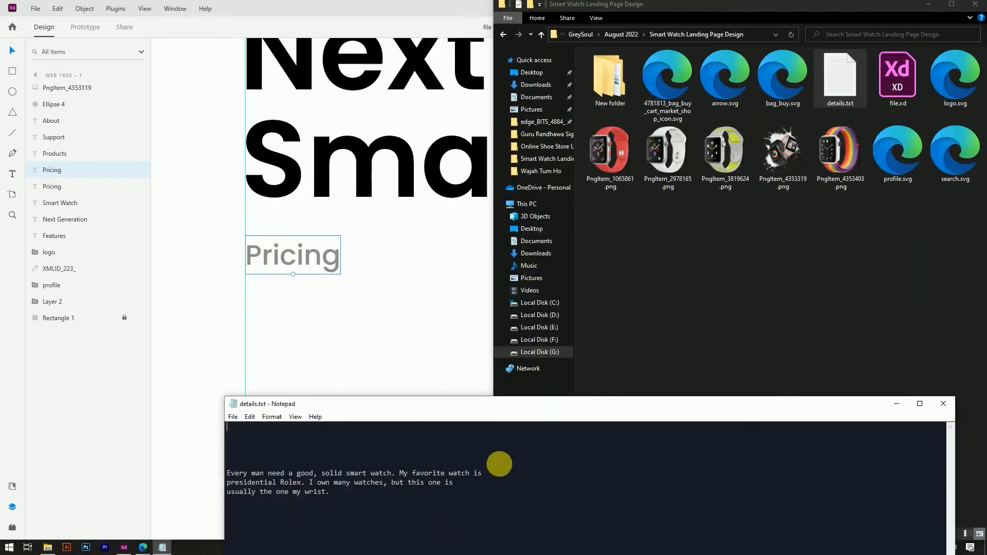
left_click_drag(331, 493, 221, 477)
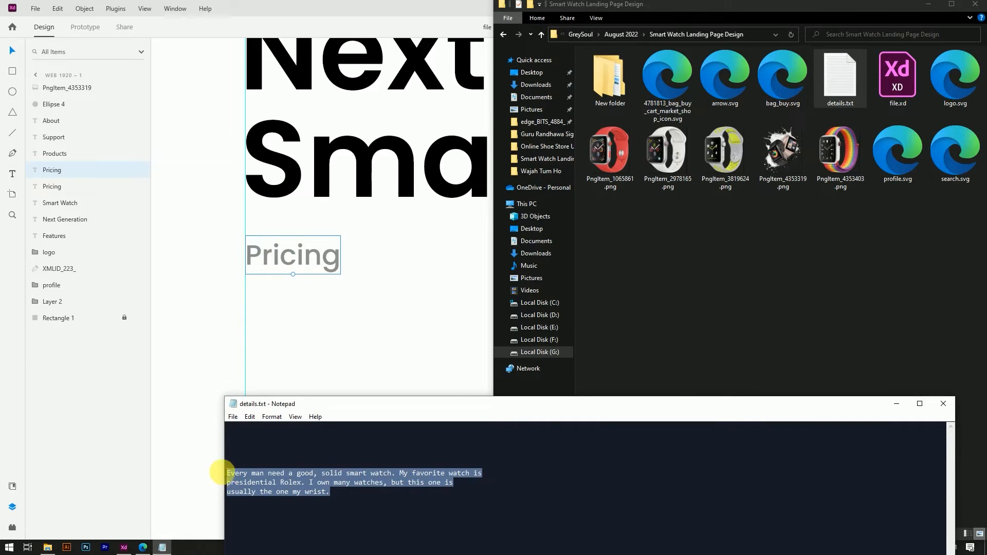
right_click(358, 479)
left_click(387, 352)
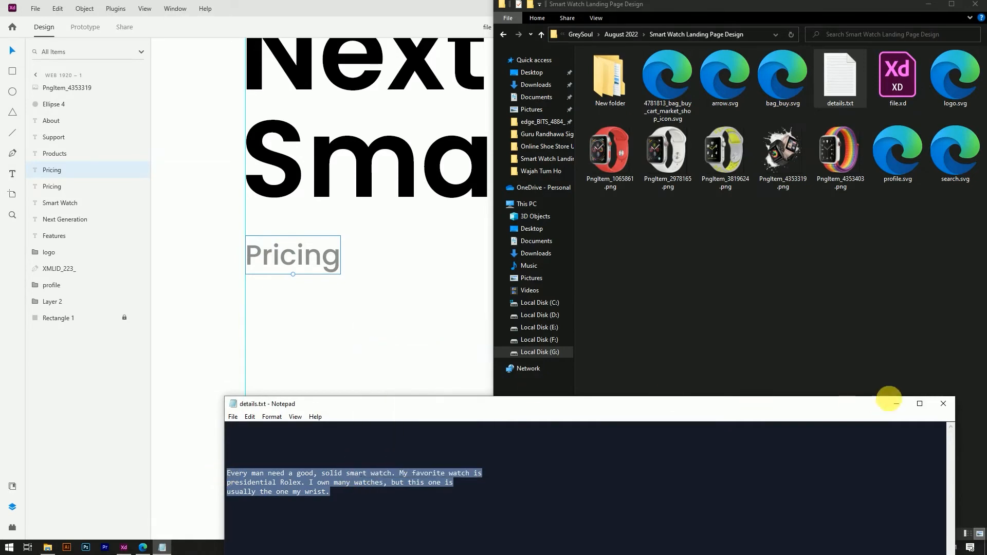
left_click(943, 403)
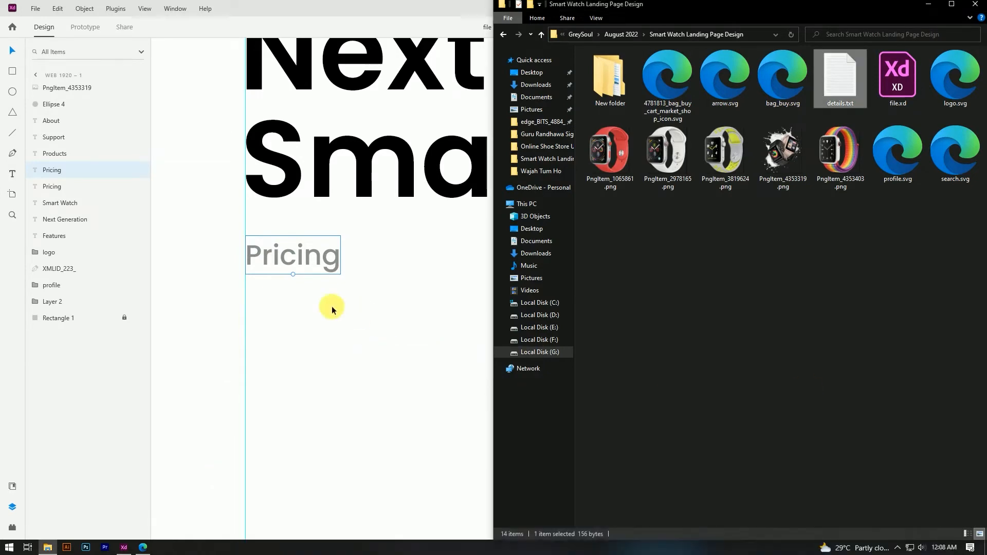
left_click(928, 5)
Replace the copied Pricing text below the heading with the description paragraph from details.txt
double_click(316, 256)
key("ctrl+v")
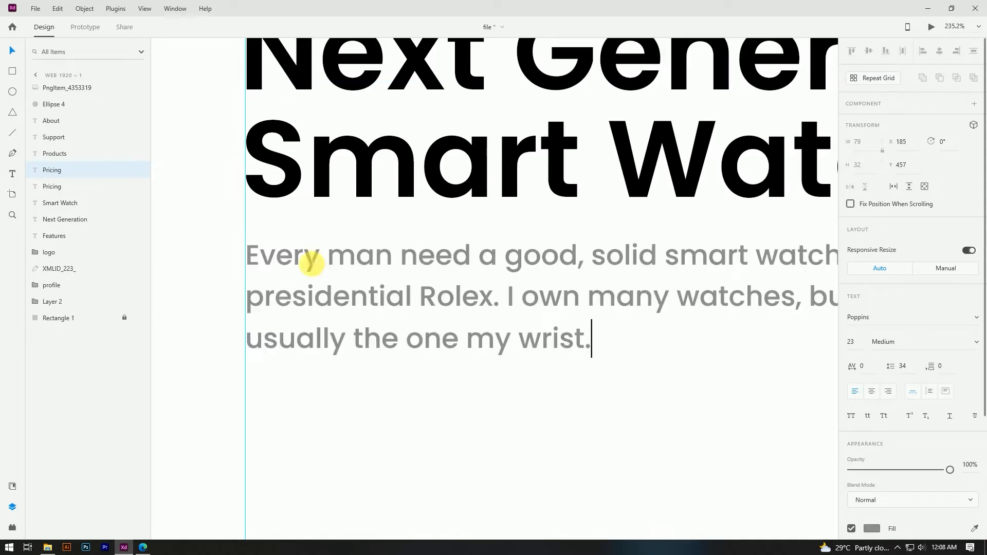
left_click(13, 53)
left_click(473, 474)
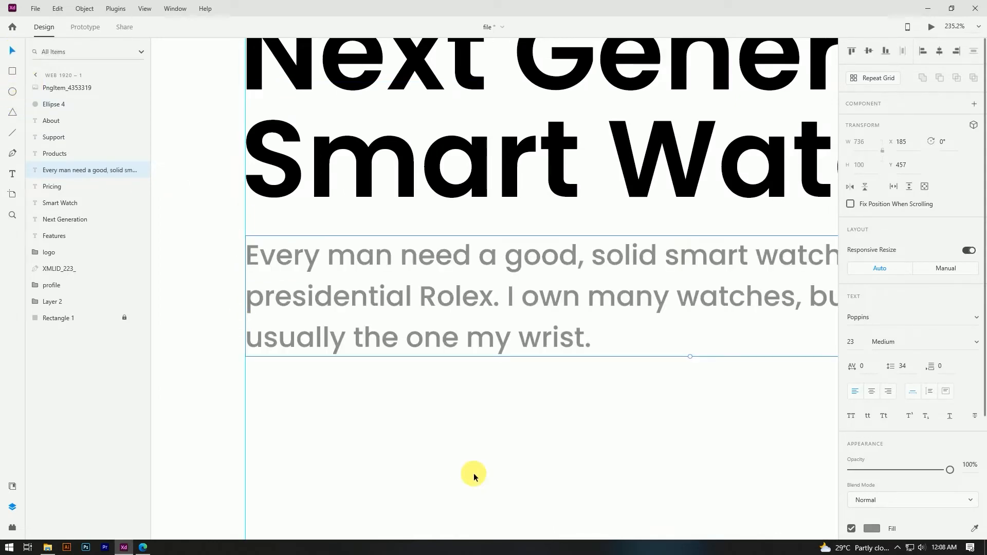
scroll(390, 295, "down", 6)
key("ctrl+0")
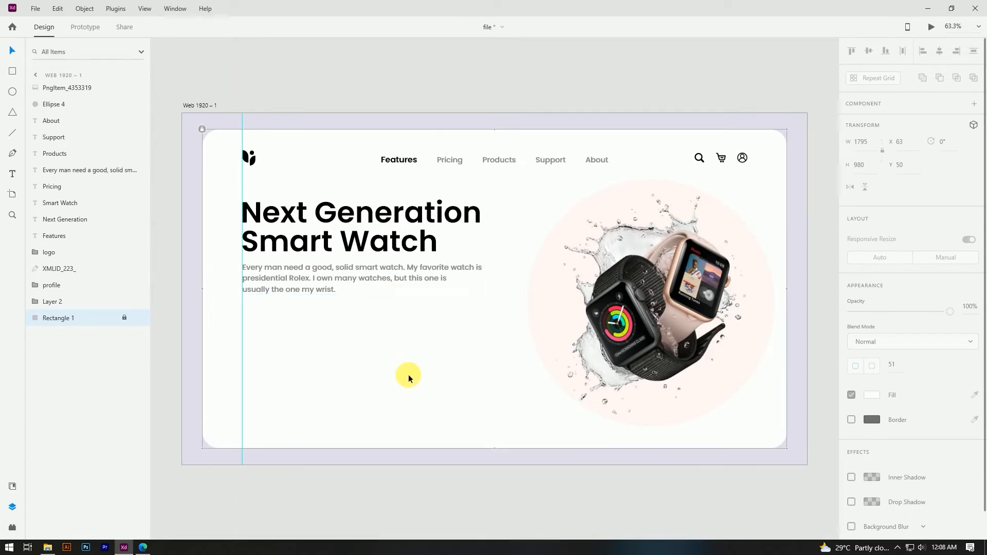
Enlarge the watch image and its circle together slightly, and save the file
left_click(540, 321)
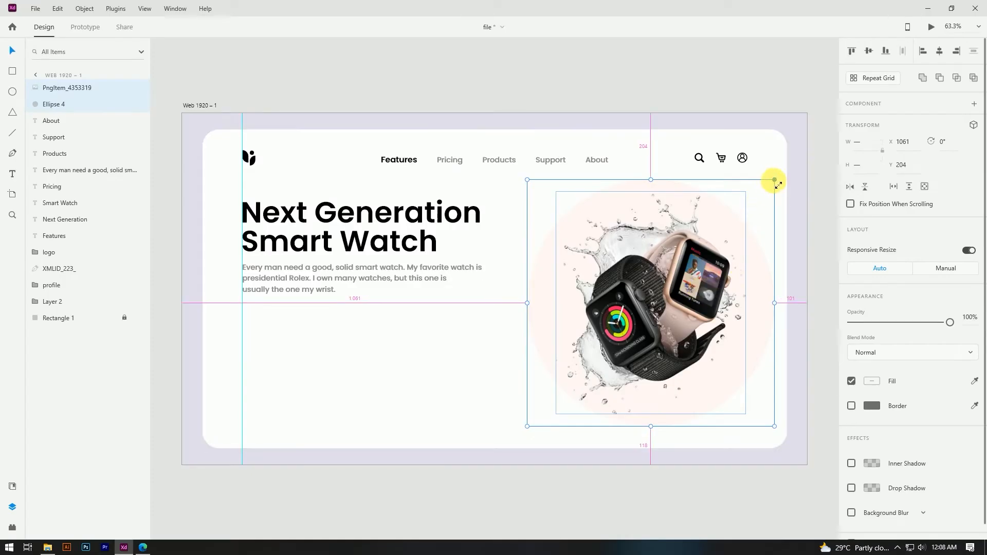
left_click(822, 225)
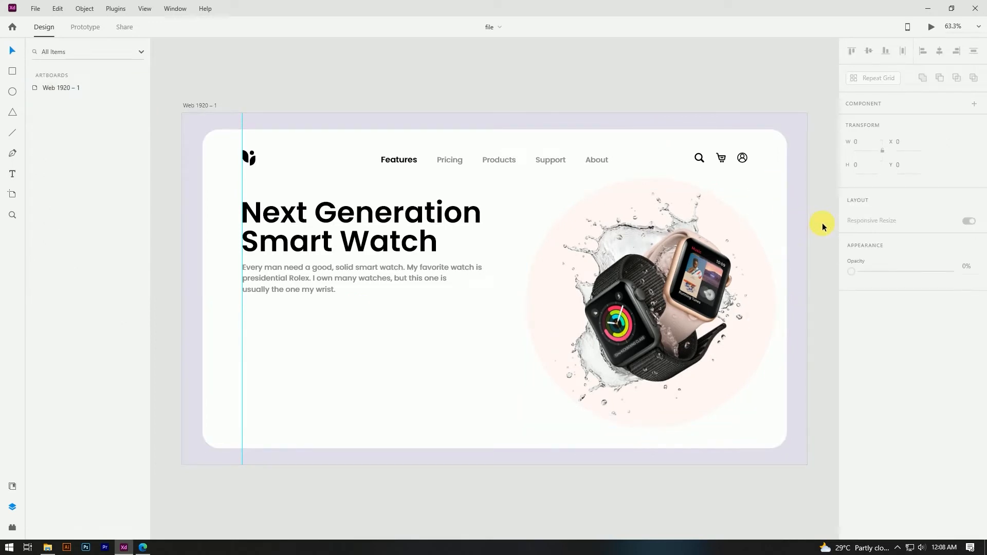
Change the font weight of the description paragraph to Regular
left_click(350, 278)
scroll(905, 414, "down", 2)
scroll(905, 414, "down", 2)
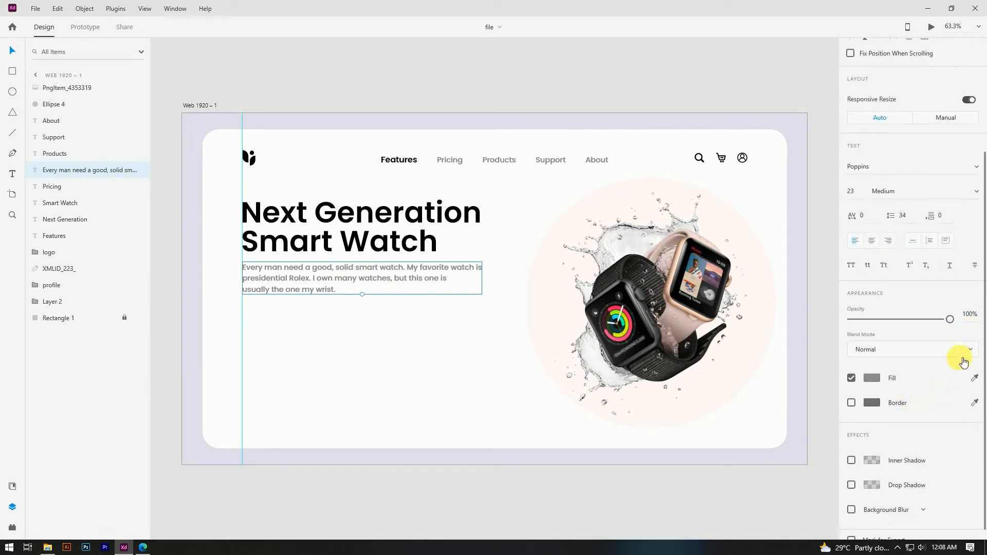
left_click(975, 186)
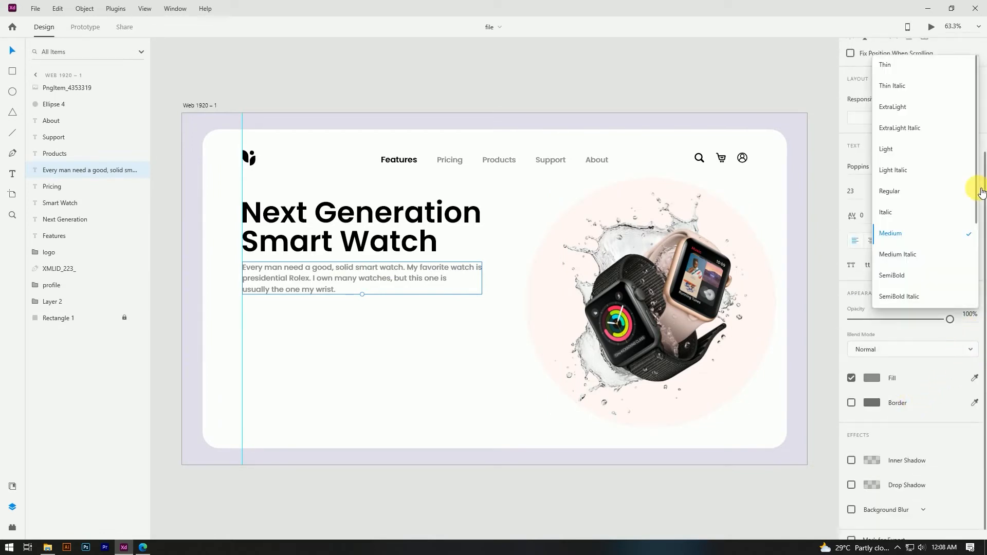
left_click(928, 191)
left_click(578, 505)
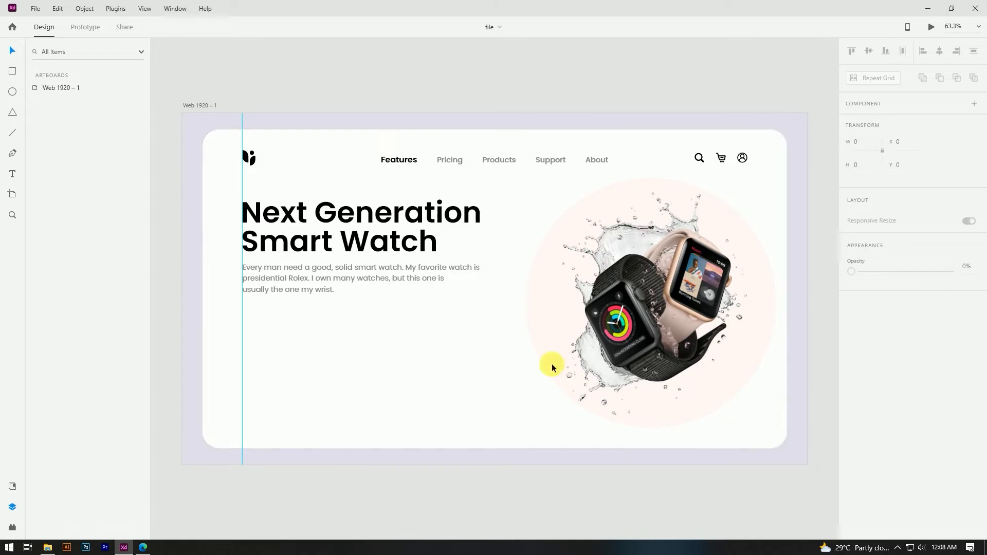
Ungroup the logo in the header so its leaf and dot shapes can be edited separately
scroll(260, 161, "up", 2)
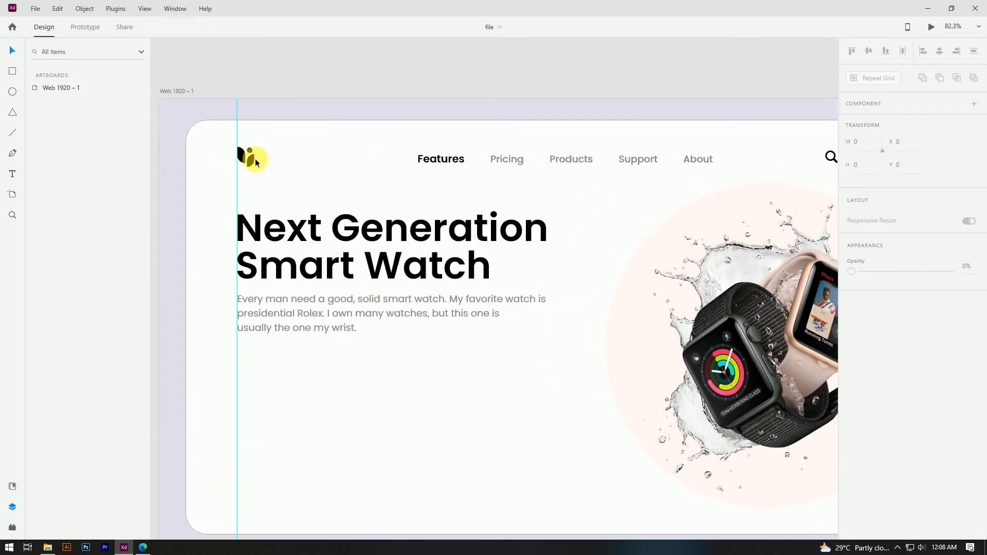
left_click(254, 158)
right_click(254, 158)
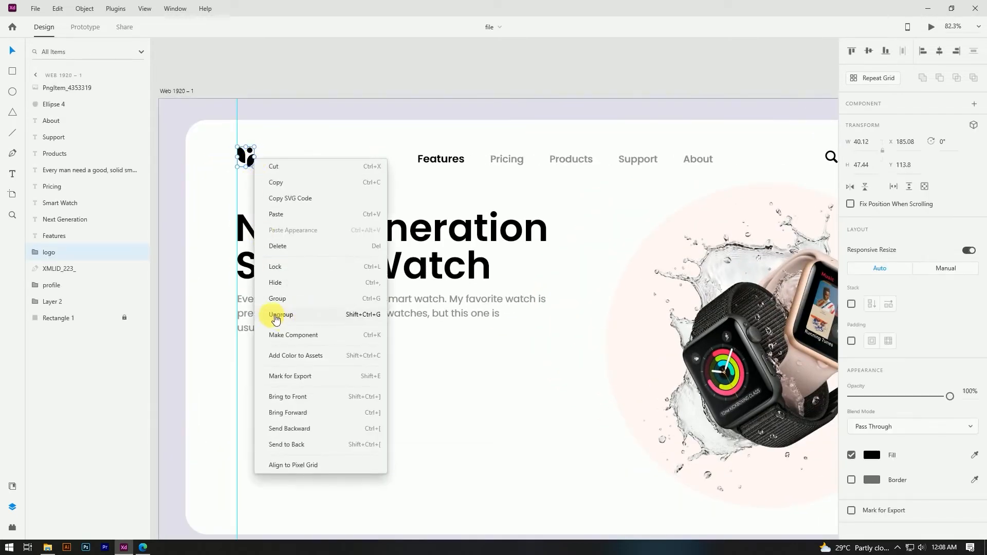
left_click(312, 319)
left_click(298, 103)
Recolour the logo's left leaf pink-red, right leaf cyan and dot green with colours sampled from the watch face, and save the file
left_click(244, 159)
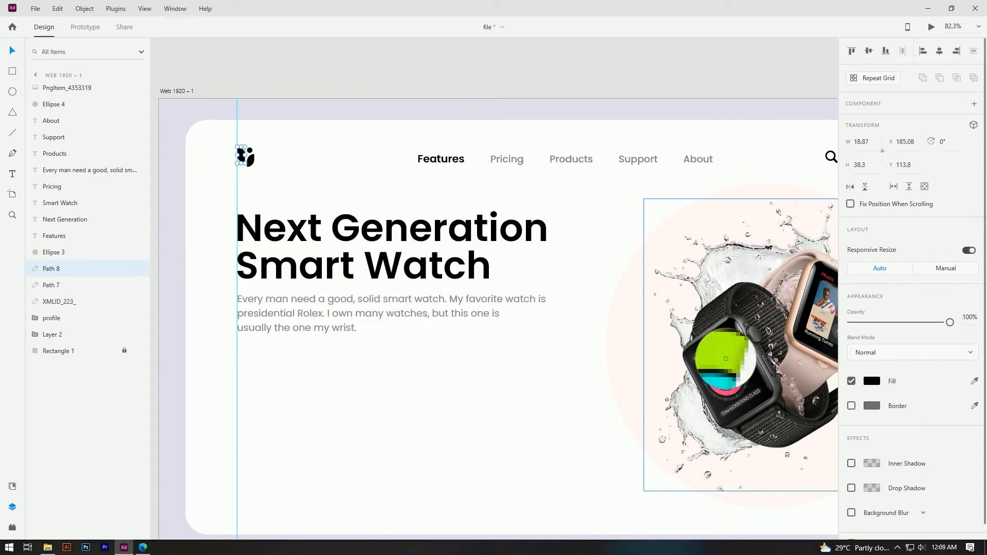
left_click(724, 352)
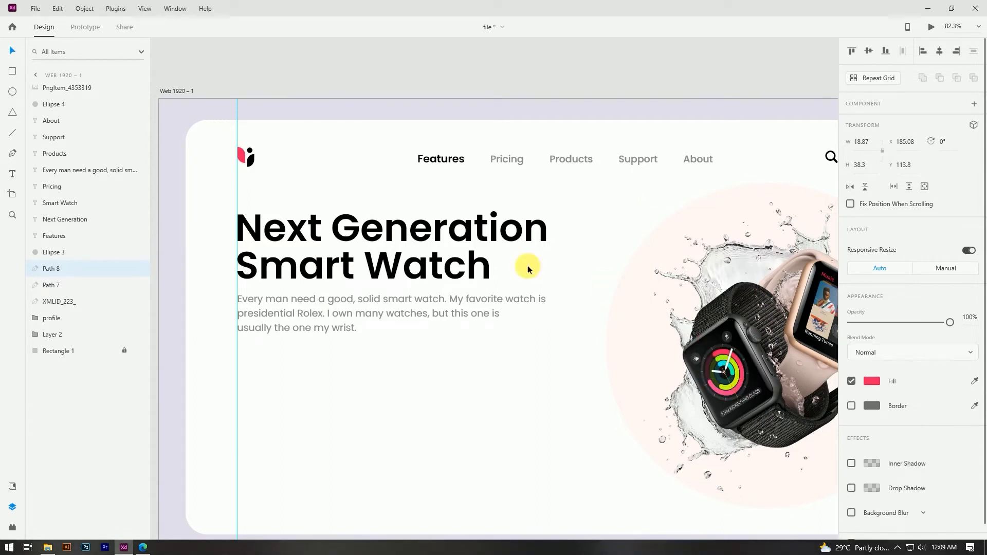
left_click(252, 160)
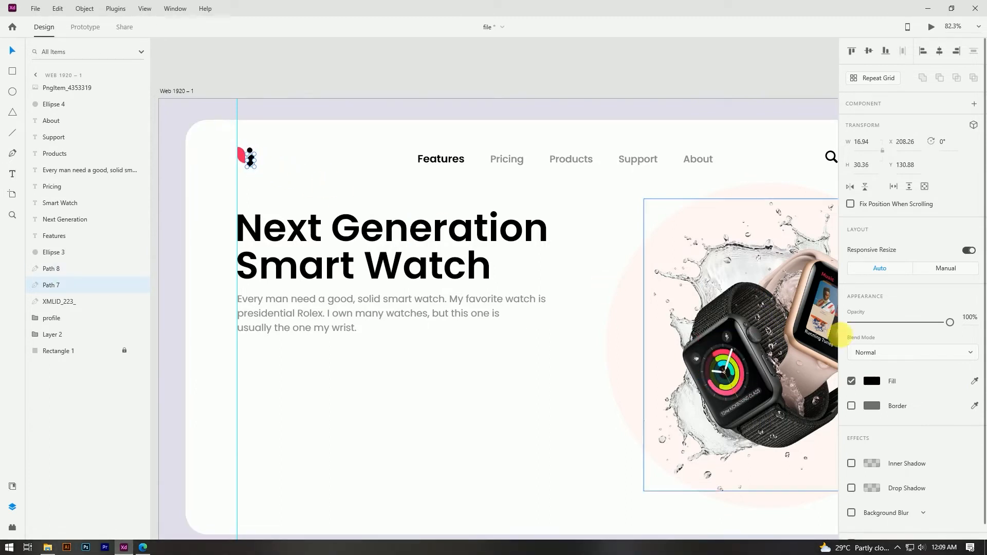
left_click(976, 382)
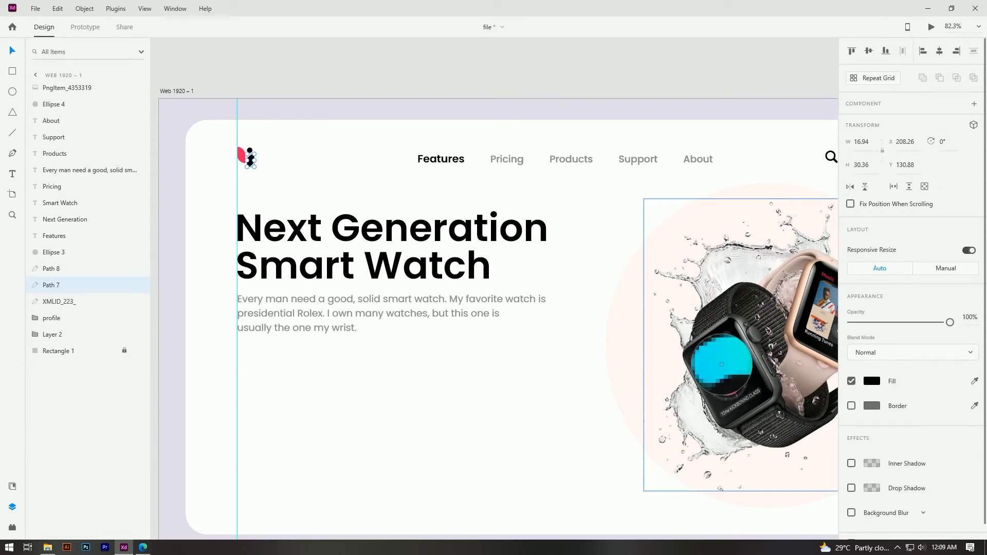
left_click(722, 364)
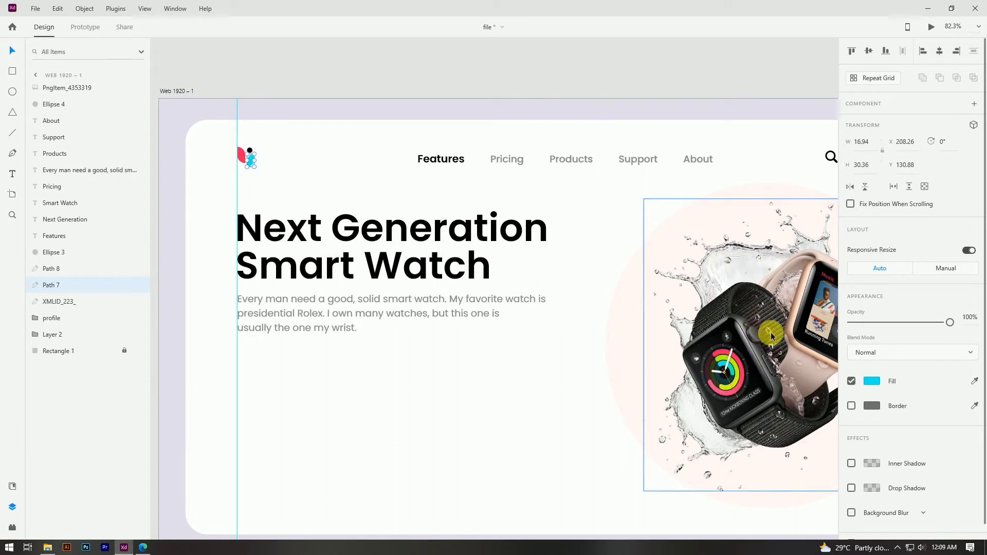
left_click(250, 152)
left_click(976, 381)
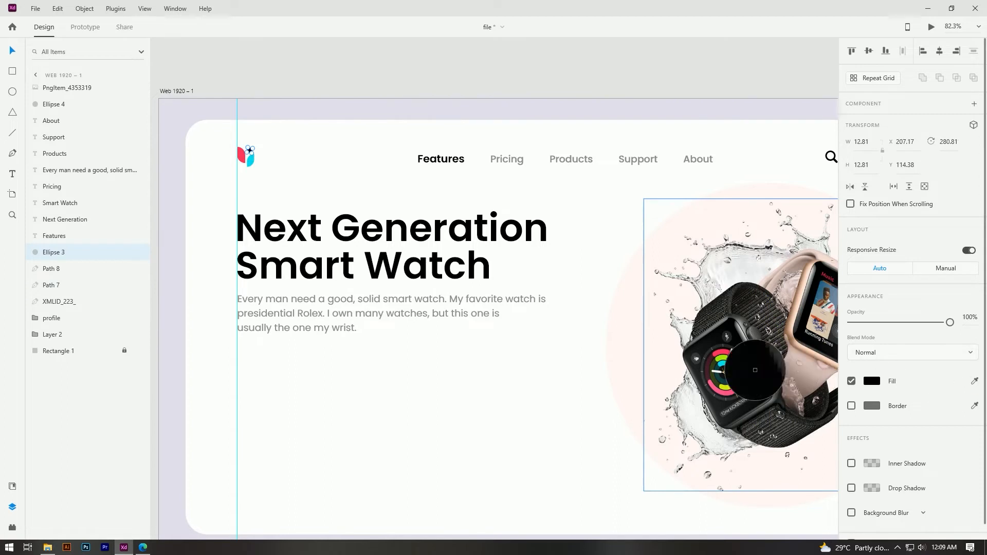
left_click(733, 355)
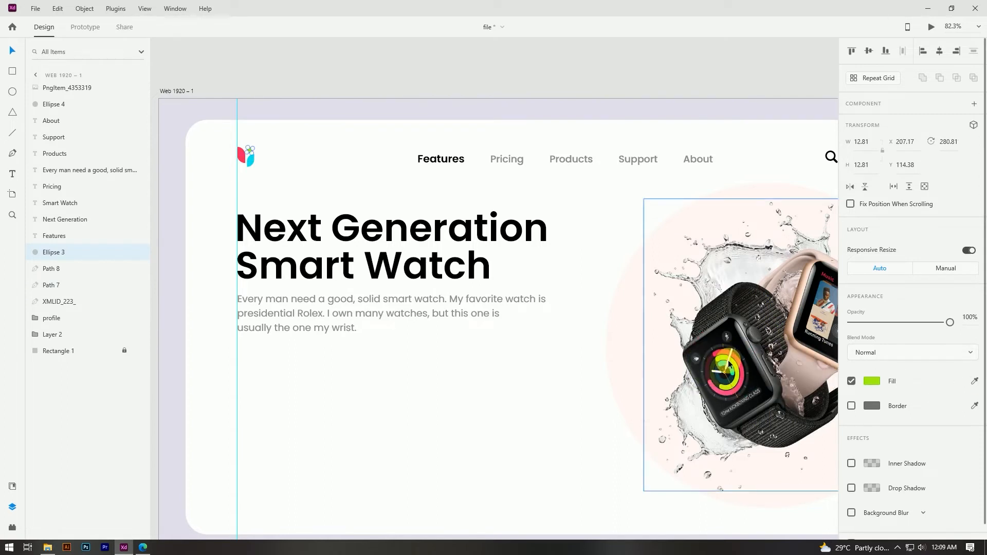
left_click(503, 76)
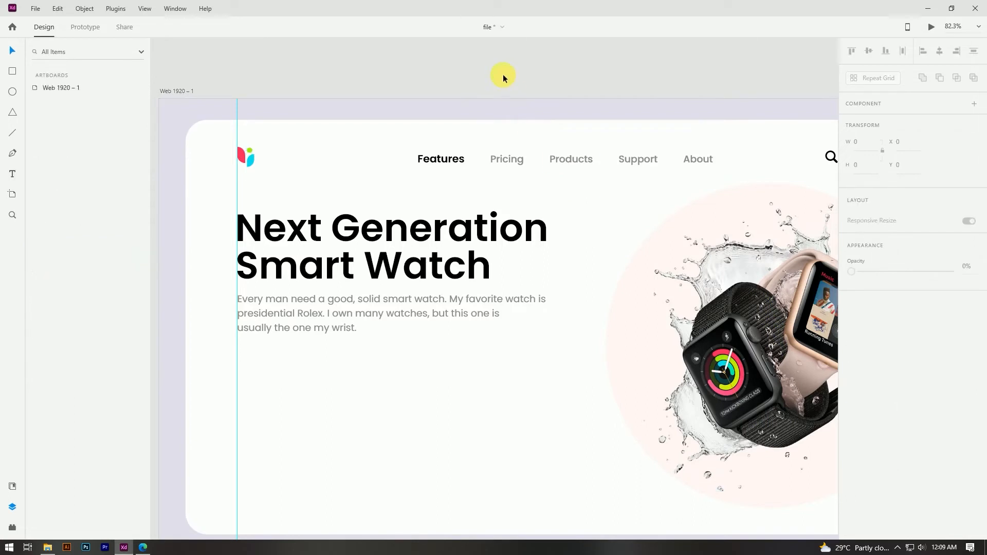
key("ctrl+0")
key("ctrl+s")
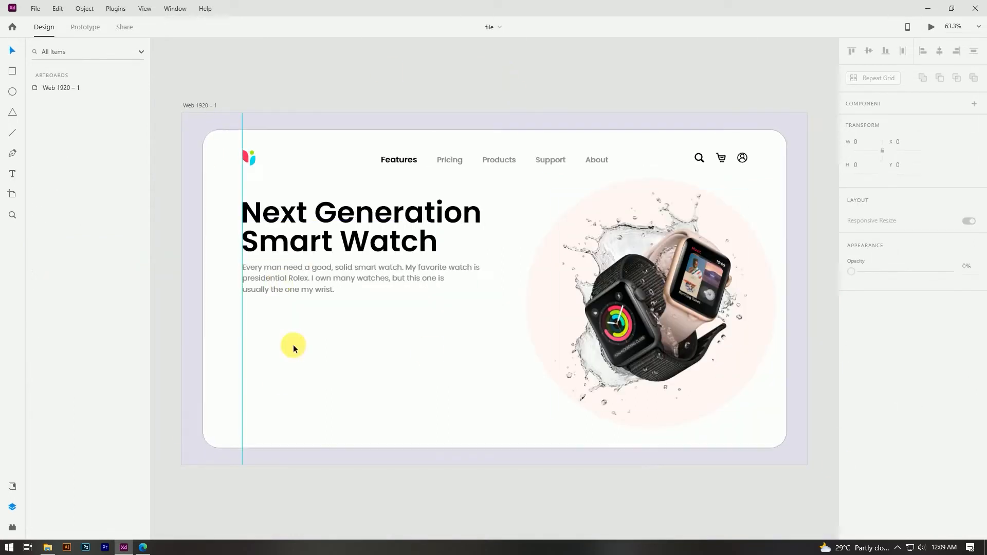
Draw a borderless 271 by 67 rectangle below the description, starting at the vertical guide, and round its corners to 34
left_click(14, 71)
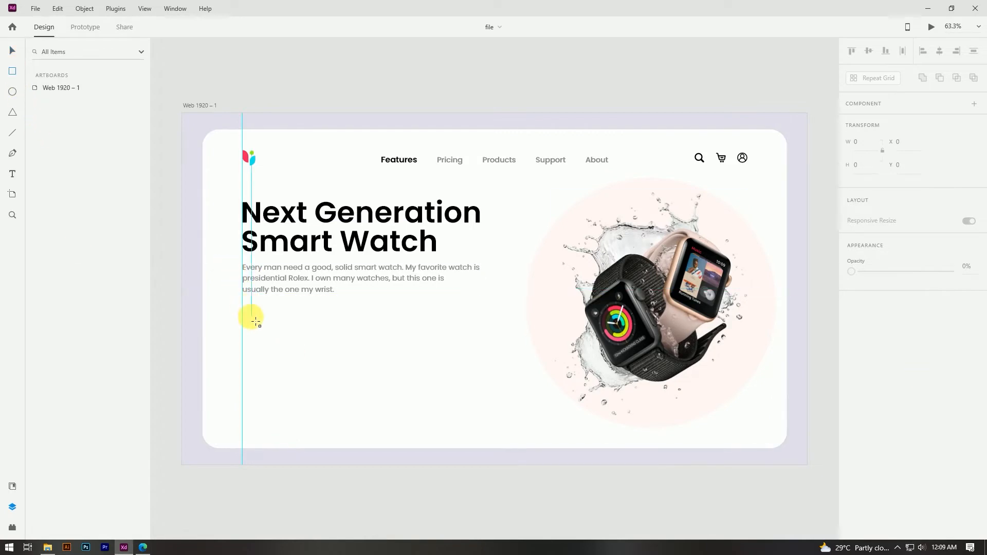
scroll(248, 294, "up", 3)
mouse_move(240, 308)
left_mouse_down()
mouse_move(236, 332)
mouse_move(428, 355)
left_mouse_up()
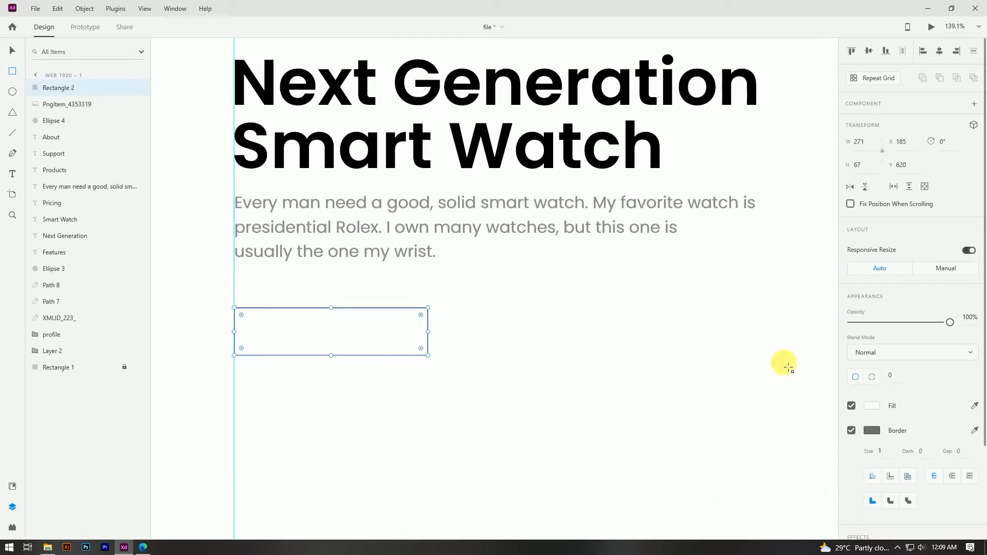
left_click(851, 431)
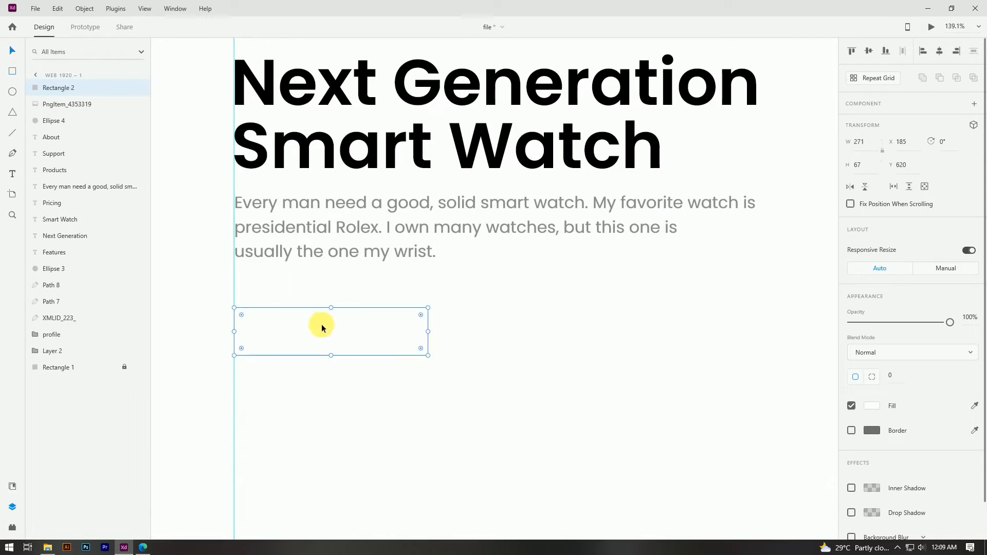
key("Down")
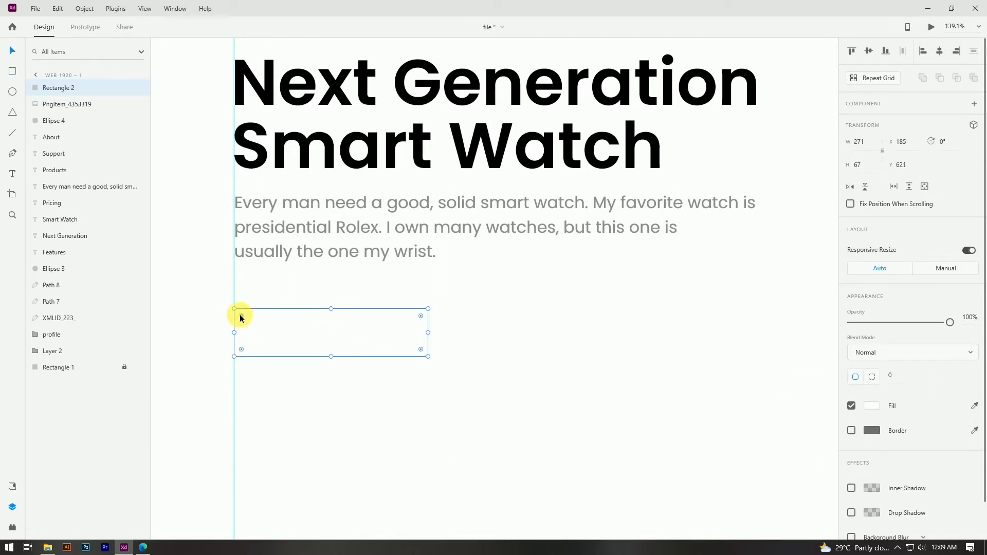
left_click_drag(242, 316, 335, 359)
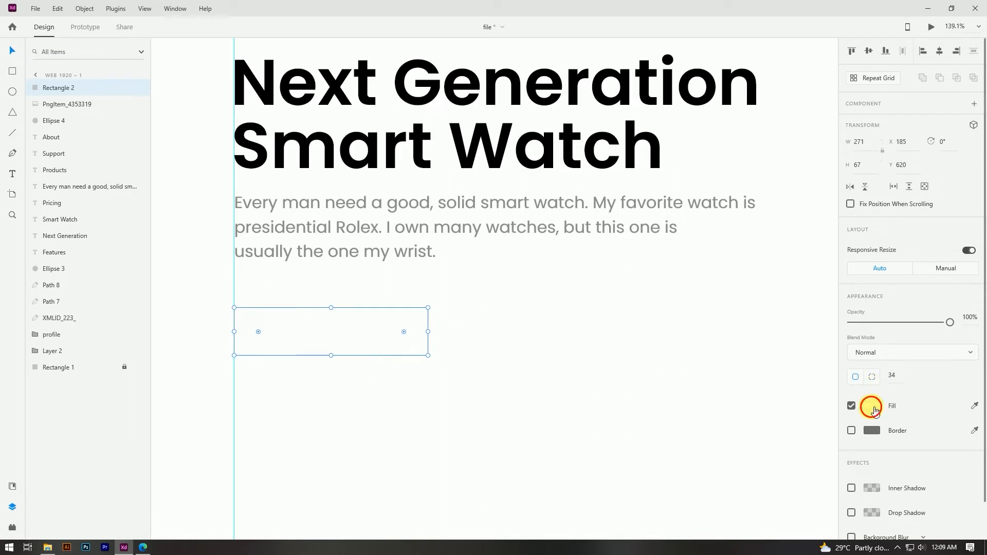
Fill the rounded button below the description with a solid coral red
left_click(872, 407)
left_click_drag(823, 432, 817, 420)
left_click(746, 353)
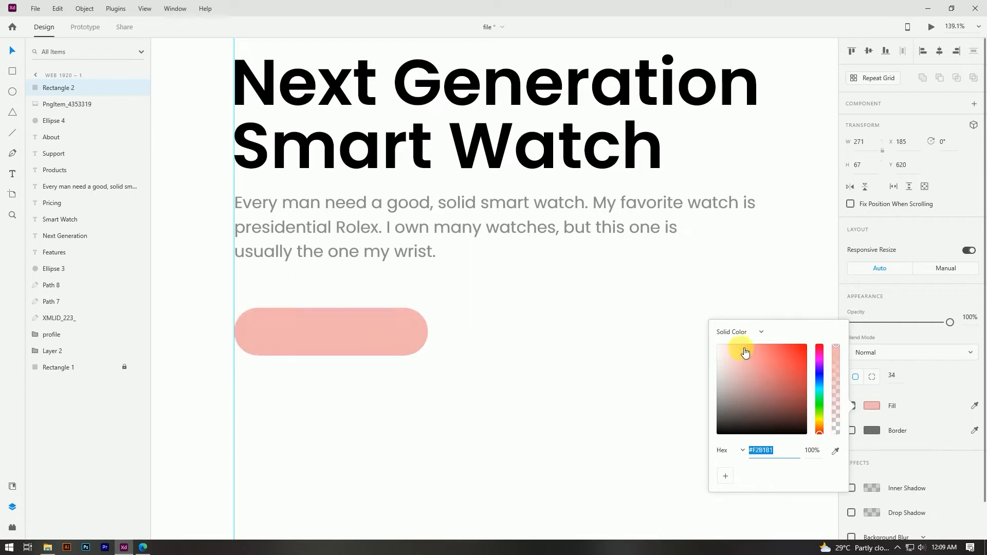
left_click_drag(754, 349, 780, 350)
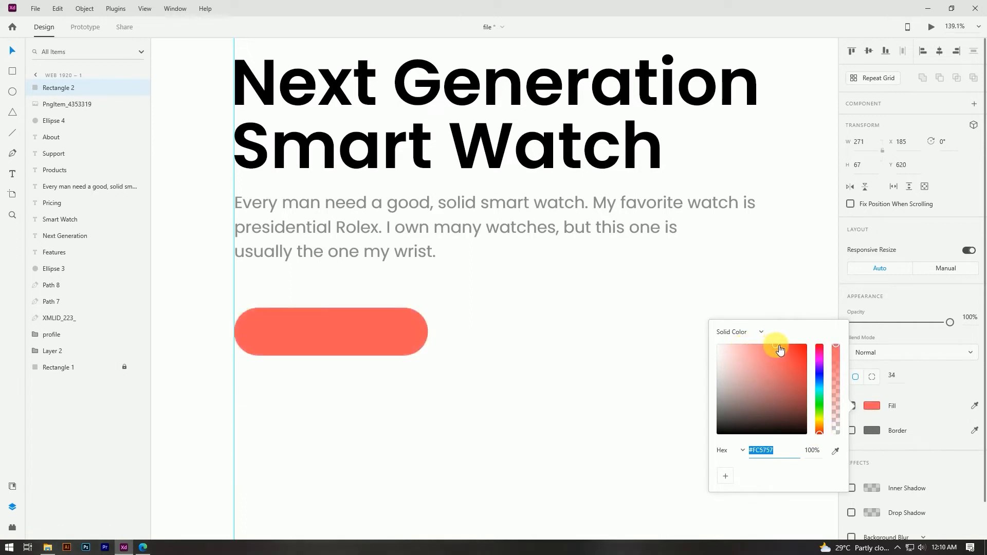
left_click(753, 301)
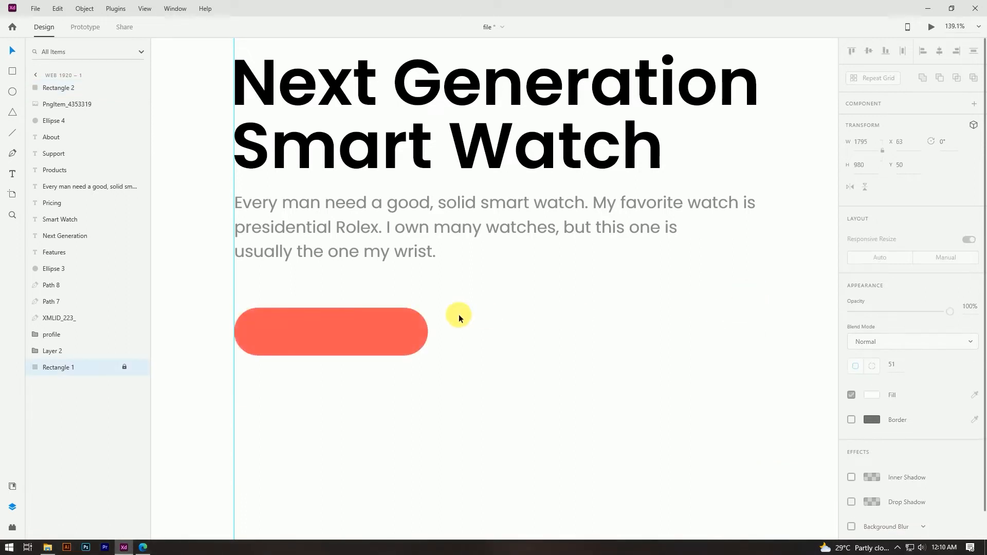
Move the red button up to Y 598 and duplicate it to its right at X 499
left_click(387, 329)
key("ctrl+0")
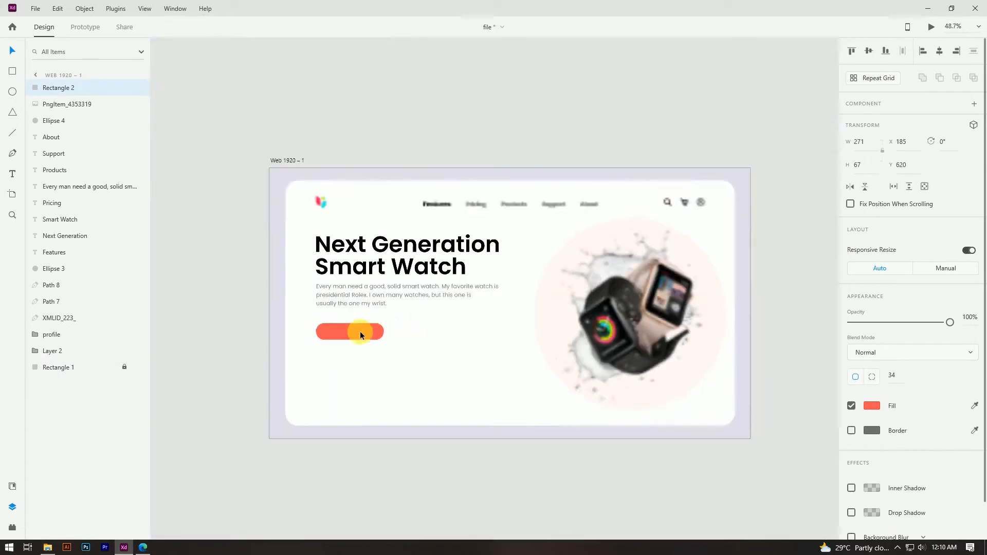
scroll(358, 339, "up", 3)
left_click_drag(379, 326, 553, 327)
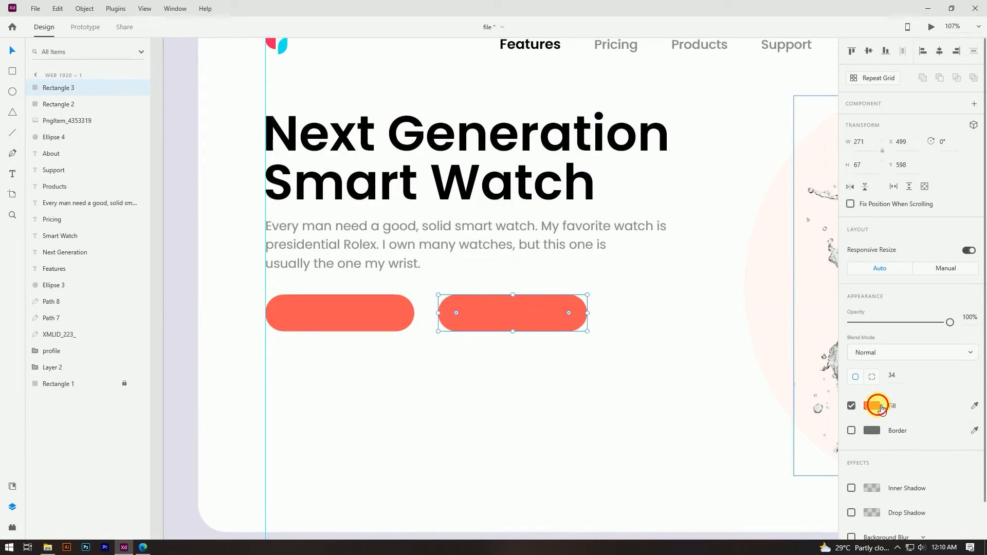
Fill the duplicated button with light grey #E1E1E1
left_click(882, 409)
left_click_drag(745, 353, 712, 357)
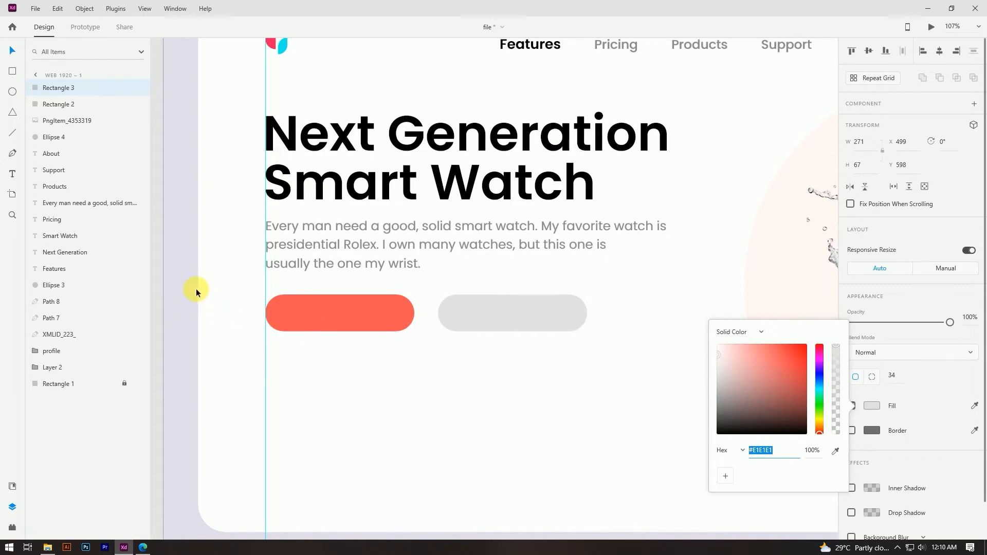
left_click(180, 267)
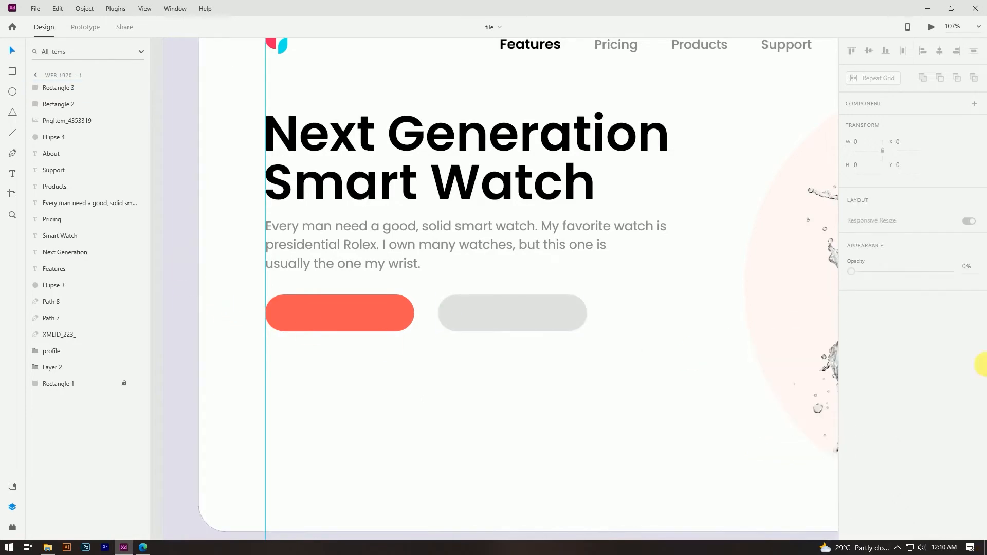
Place the 4781813_bag_buy_cart_market_shop_icon.svg file from the project folder on the left part of the red button and fill it white
left_click(47, 548)
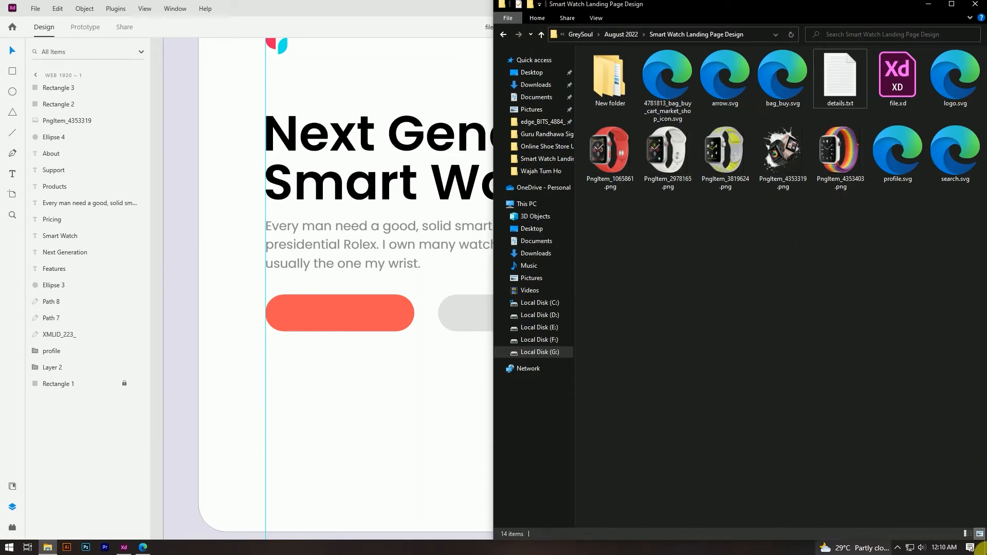
left_click_drag(667, 82, 302, 312)
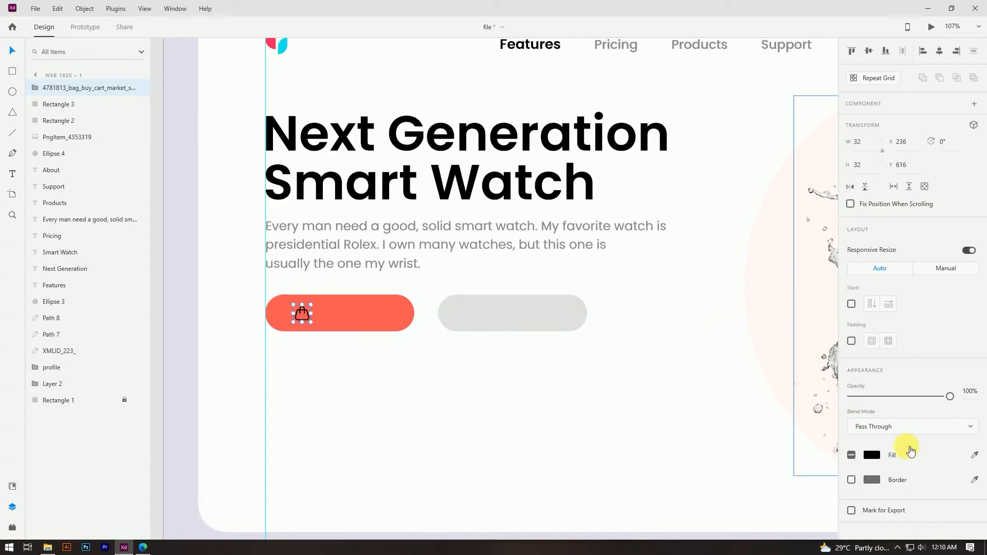
left_click(874, 455)
left_click_drag(732, 410, 677, 362)
left_click(332, 353)
Fine-tune the white bag icon's position to centre it vertically inside the red button
scroll(293, 311, "up", 5)
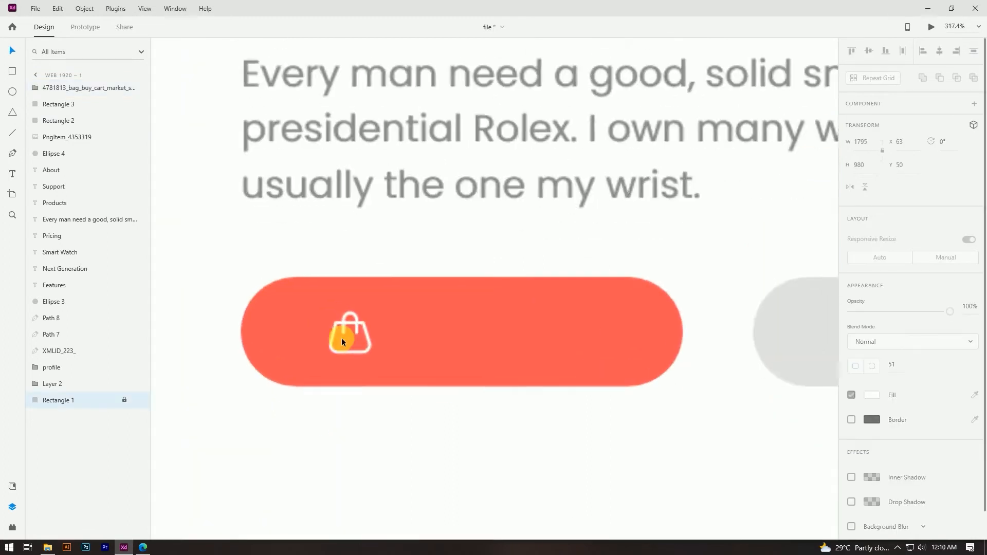
left_click(361, 322)
left_click_drag(356, 313, 356, 317)
left_click(368, 432)
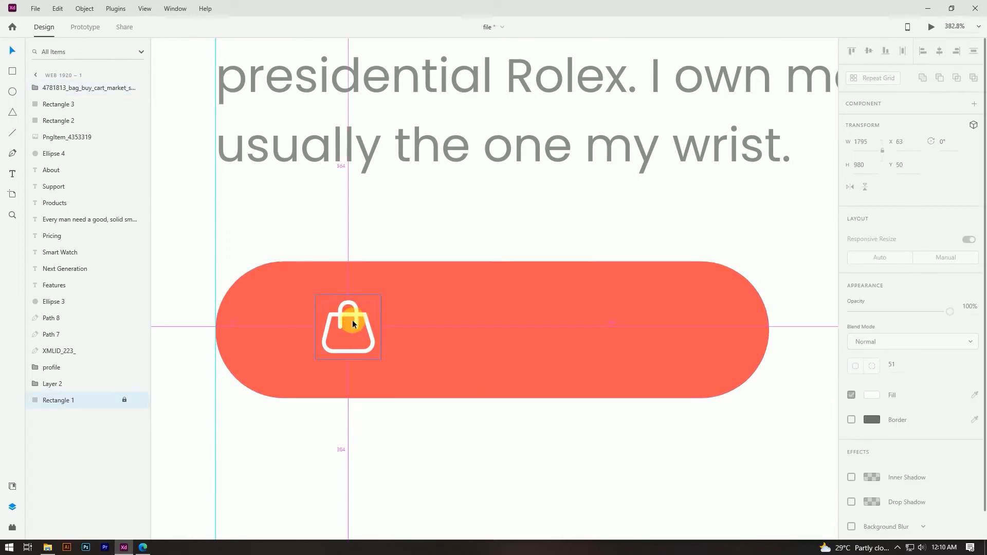
Duplicate the Pricing menu text onto the red button beside the bag icon and bring it to the front
scroll(355, 317, "down", 5)
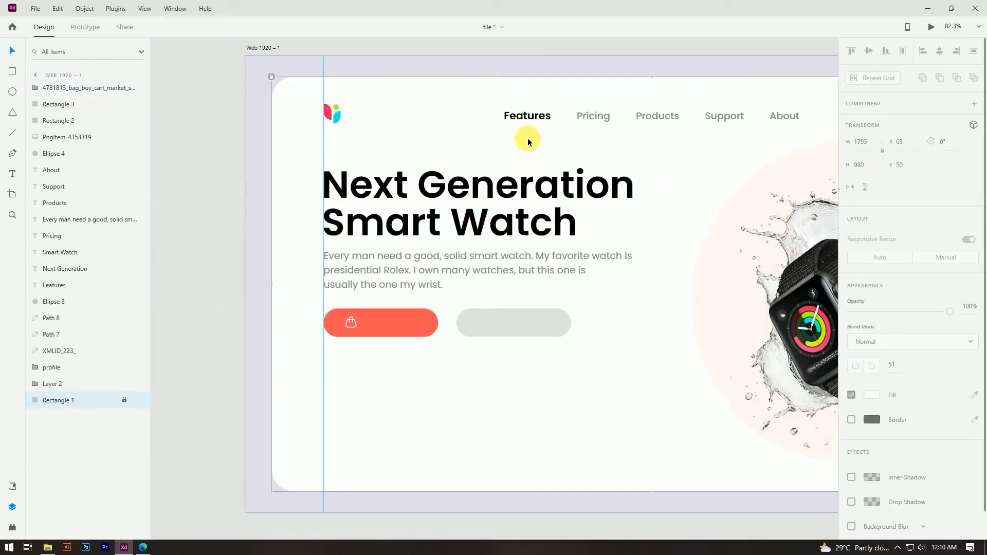
left_click_drag(590, 117, 416, 283)
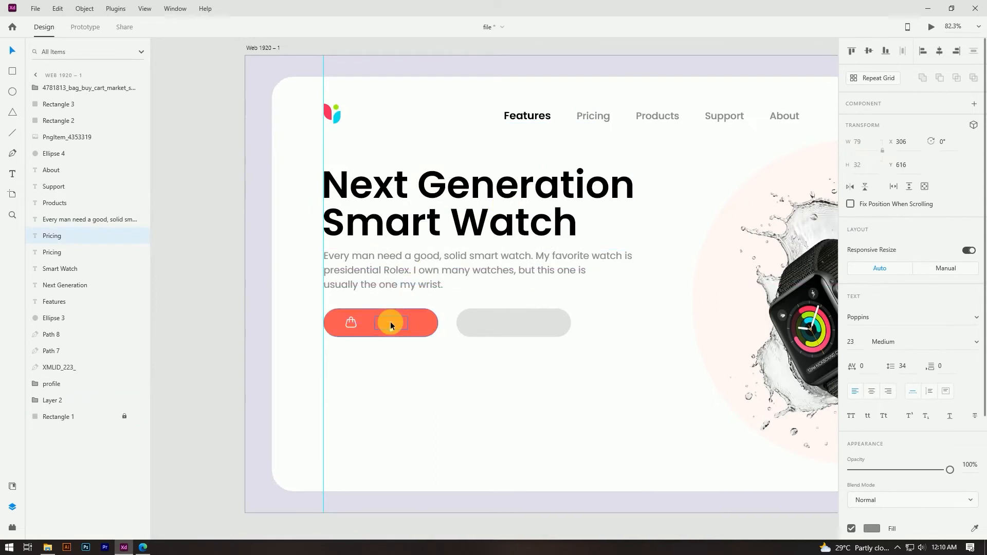
key("ctrl+shift+]")
Fill the copied Pricing text on the red button with white
scroll(390, 322, "up", 3)
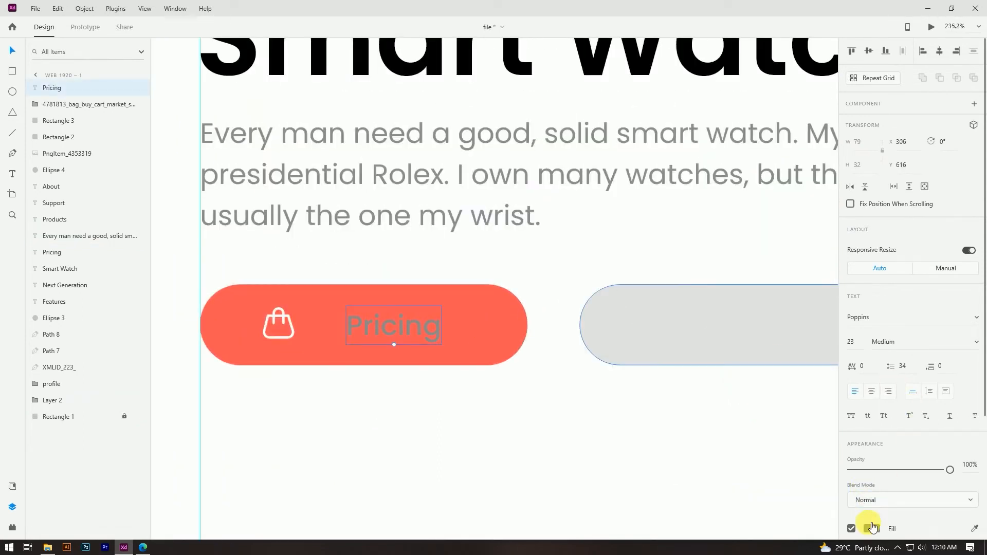
left_click(872, 529)
left_click_drag(754, 442, 665, 356)
left_click(380, 396)
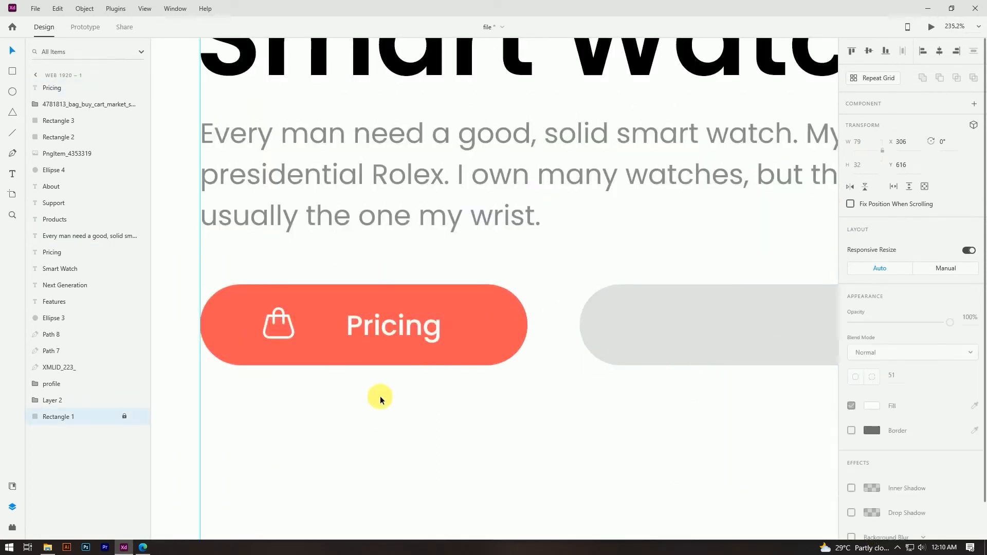
Replace the red button's Pricing text with "order now" and set its font weight to SemiBold
scroll(366, 330, "up", 2)
left_click(379, 330)
double_click(384, 337)
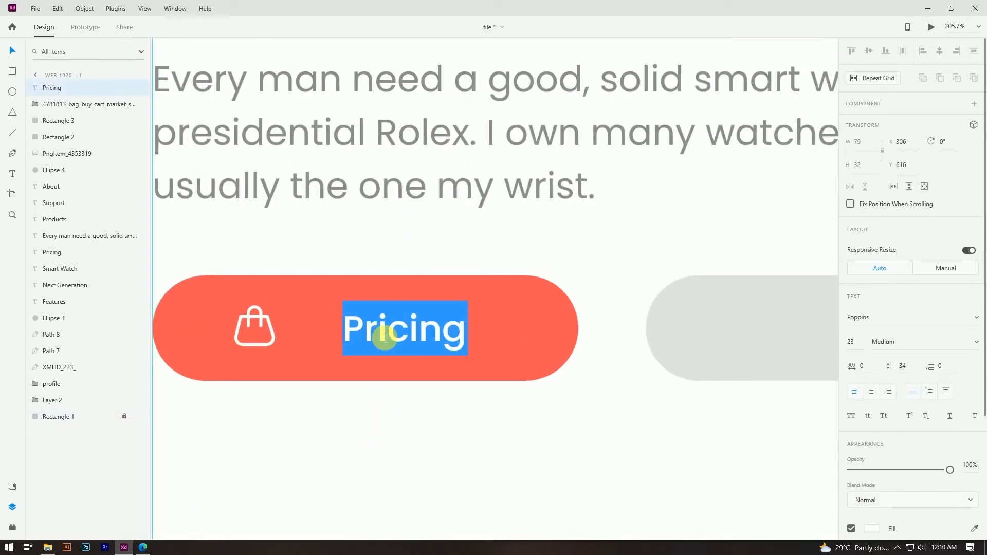
type("order now")
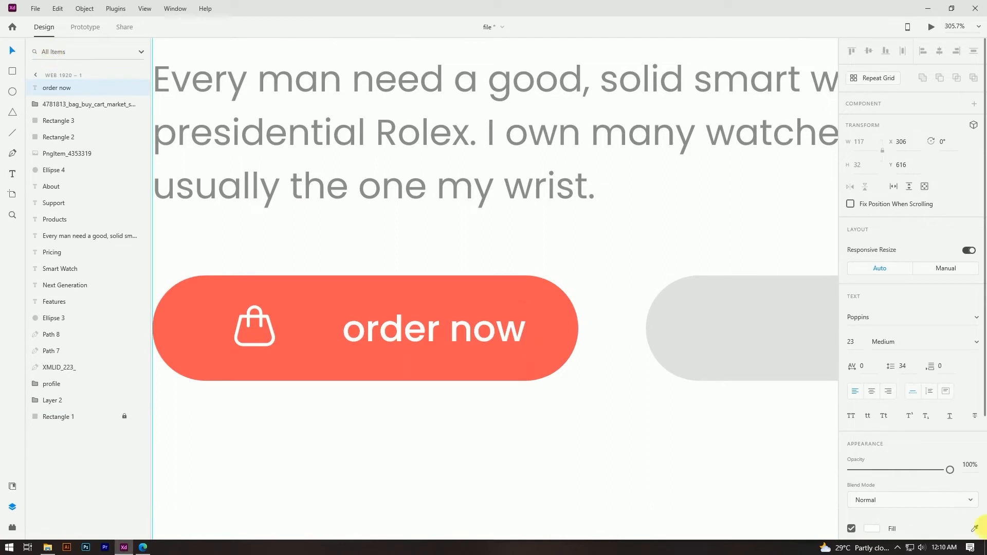
left_click(12, 50)
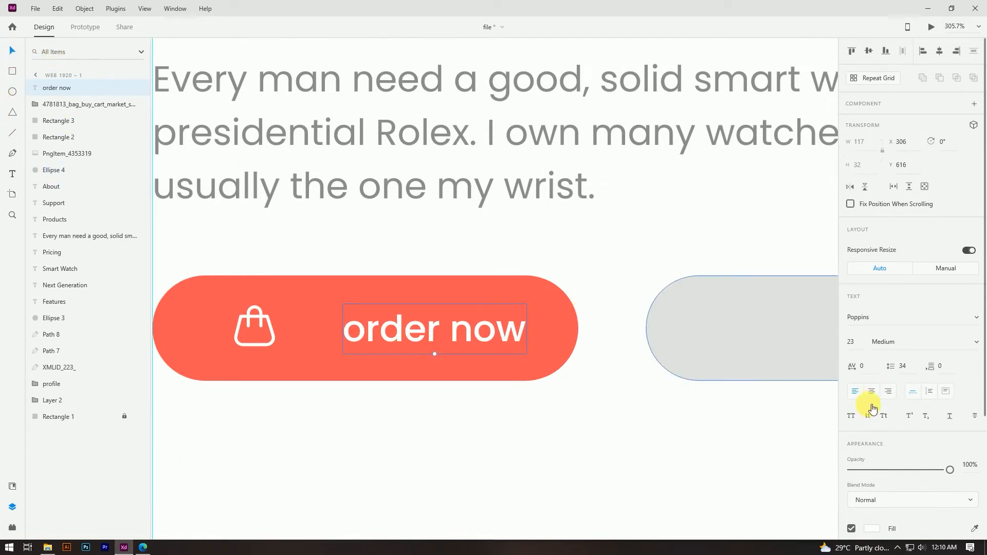
left_click(975, 349)
left_click(964, 427)
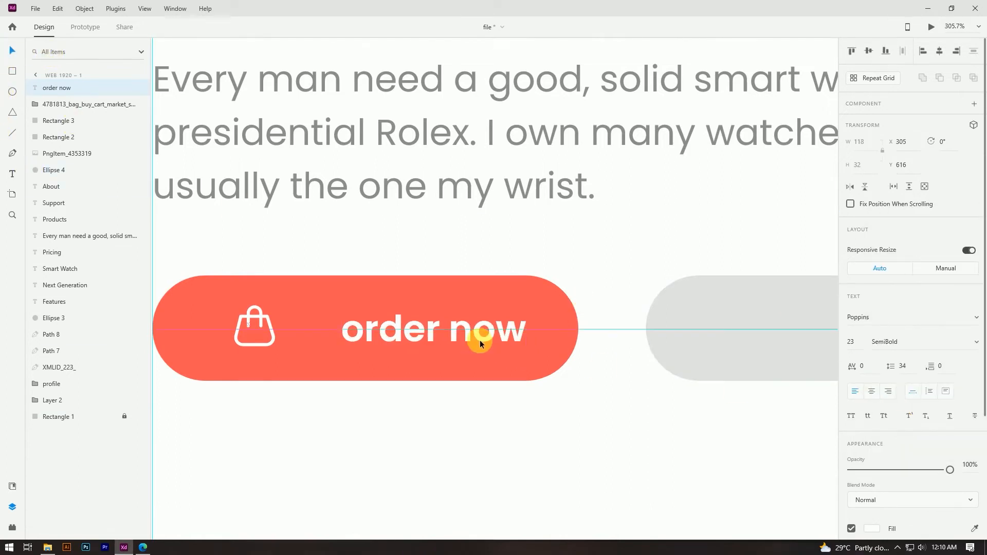
Move the "order now" text closer to the bag icon and align both vertically to the middle of the red button
left_click_drag(481, 344, 447, 330)
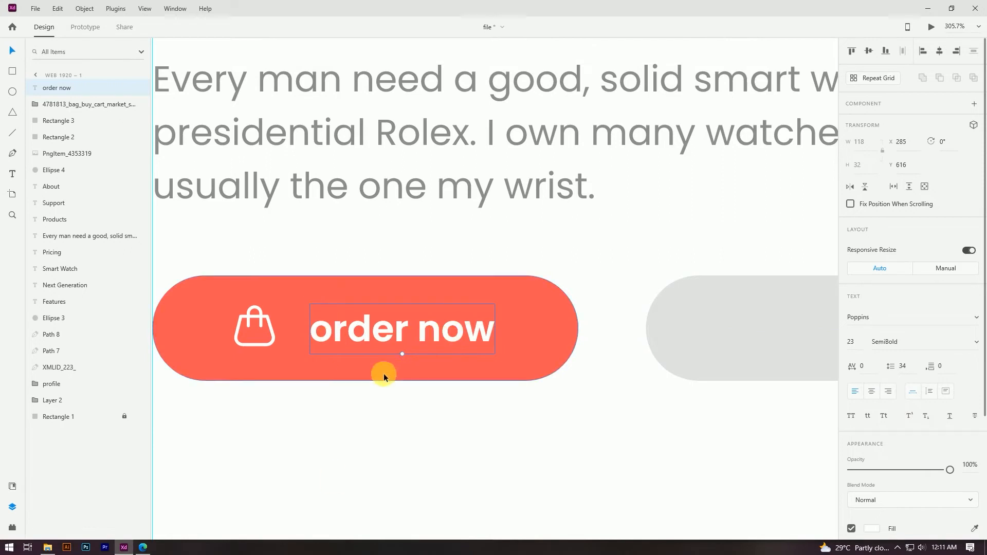
left_click(267, 322, "shift")
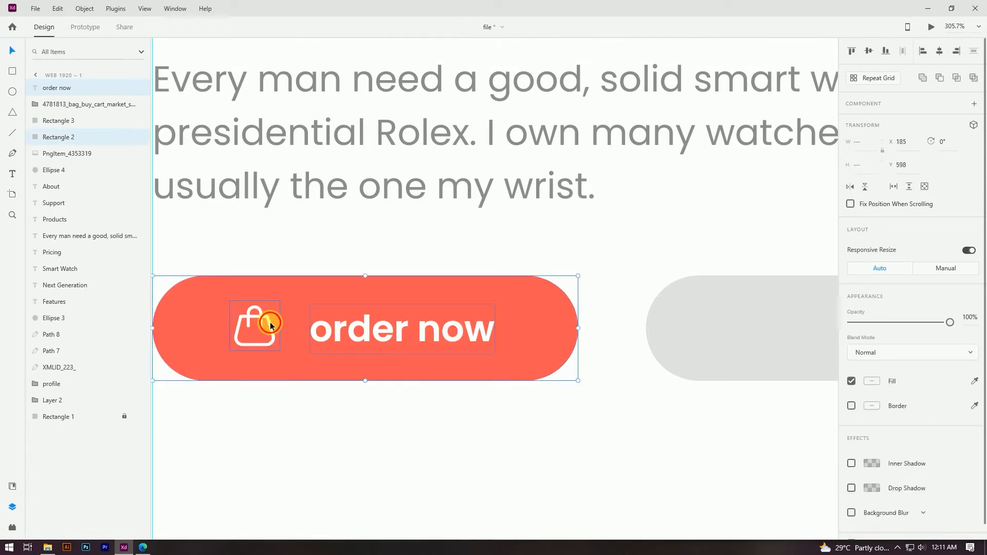
left_click(269, 322, "shift")
left_click(874, 52)
left_click(939, 51)
key("ctrl+z")
left_click(397, 450)
Set the "order now" text to font size 20 and Medium weight
left_click(376, 337)
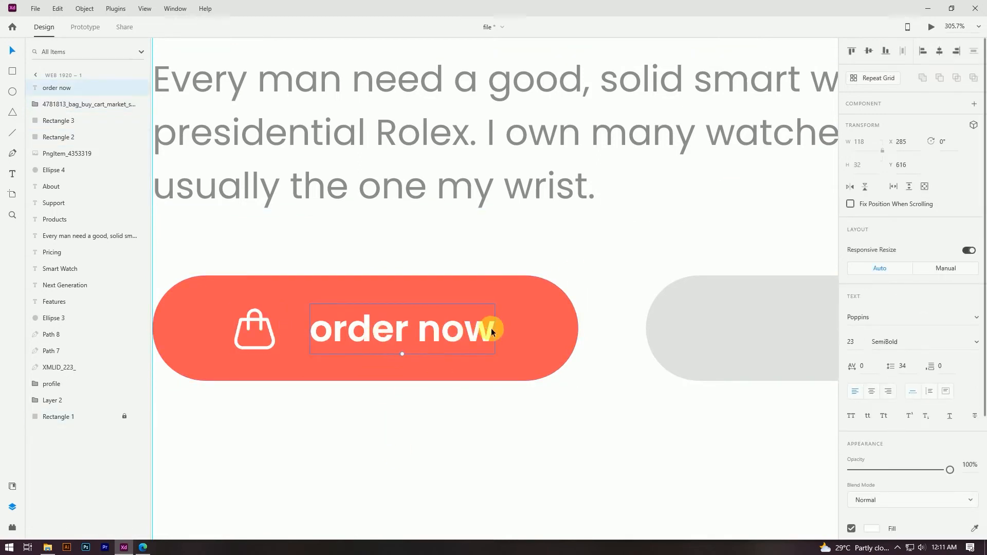
left_click(841, 340)
type("20")
key("Return")
scroll(569, 337, "down", 4)
key("ctrl+0")
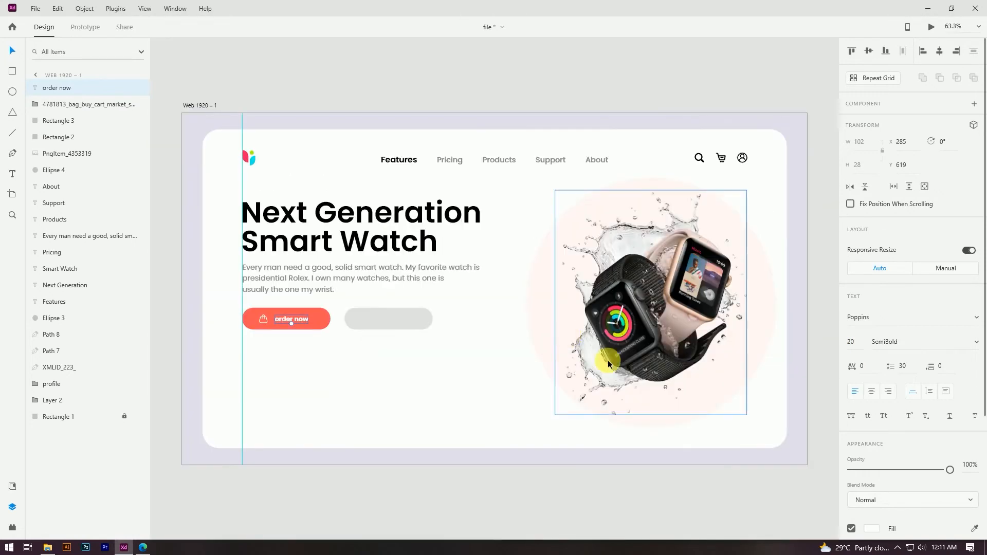
scroll(259, 331, "up", 5)
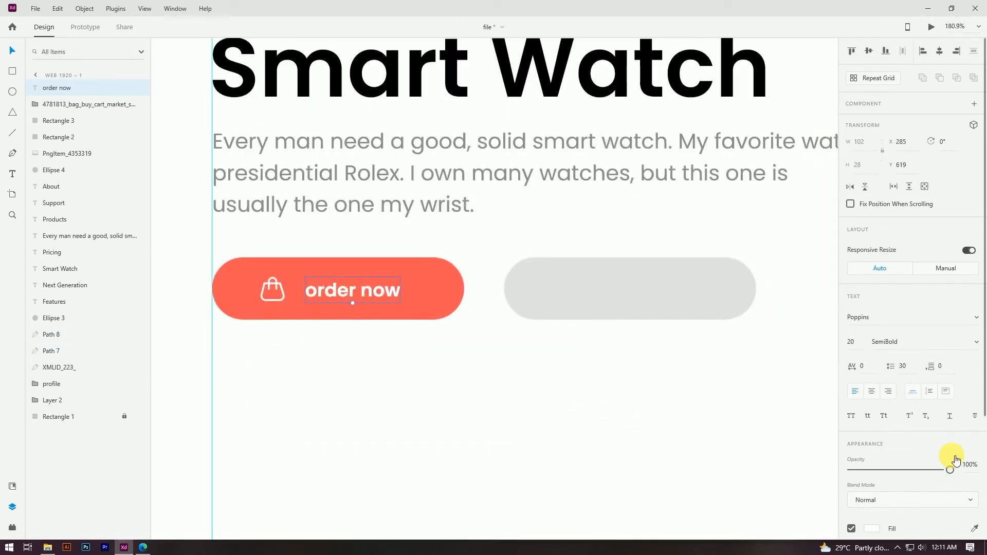
left_click(975, 333)
left_click(903, 381)
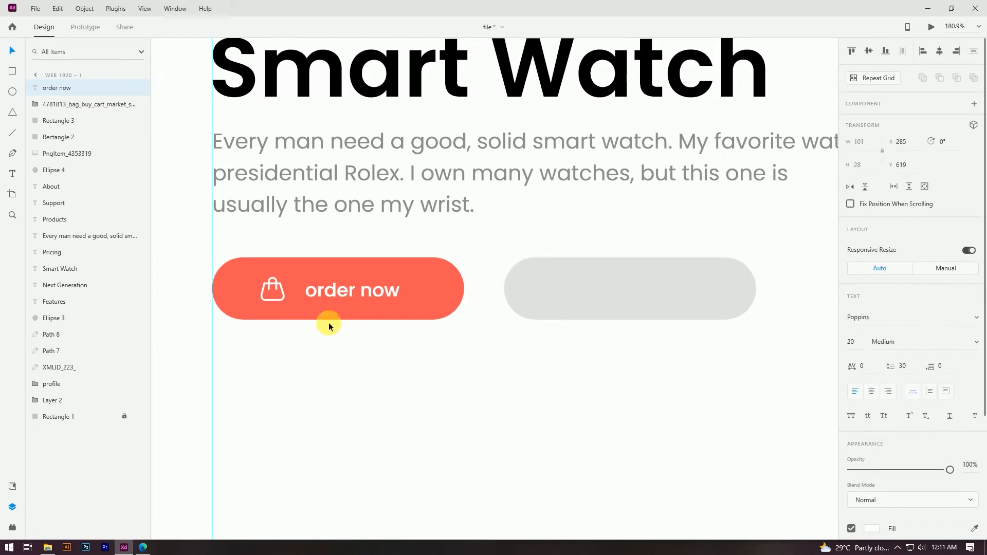
Align the "order now" text vertically with the bag icon and make the bag icon slightly smaller
left_click(271, 286, "shift")
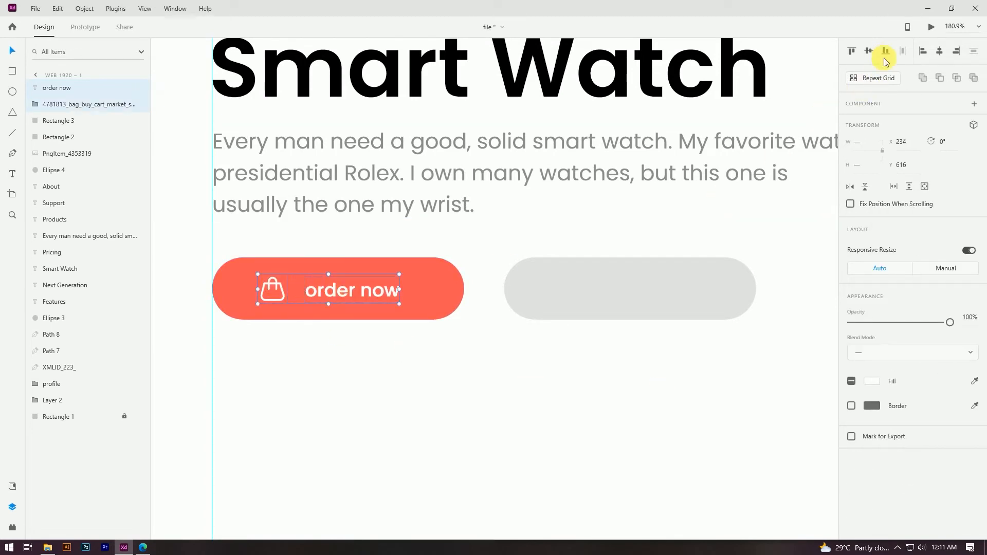
left_click(283, 359)
scroll(283, 289, "up", 5)
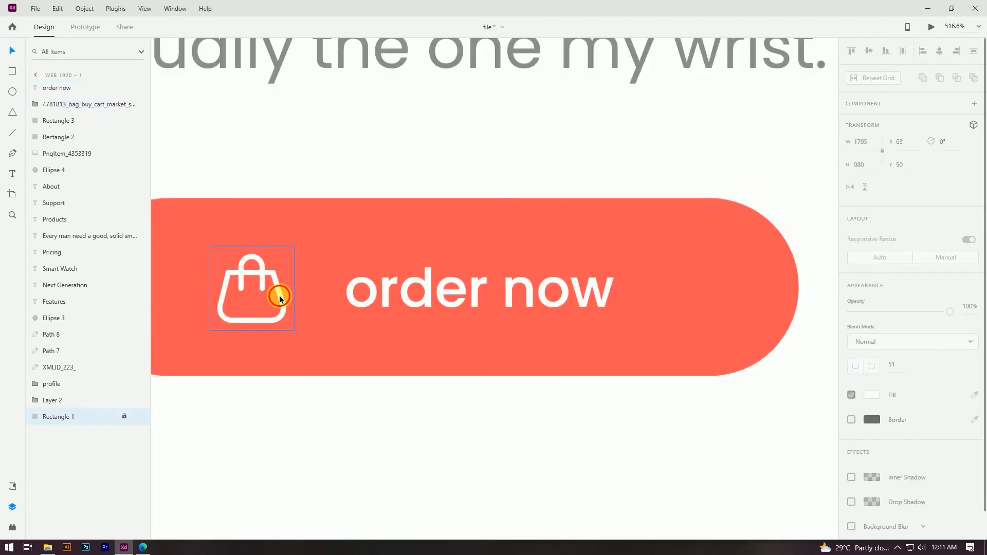
left_click(280, 296)
left_click_drag(293, 246, 288, 286)
scroll(342, 321, "down", 4)
Group the bag icon with the "order now" text
left_click(364, 317, "shift")
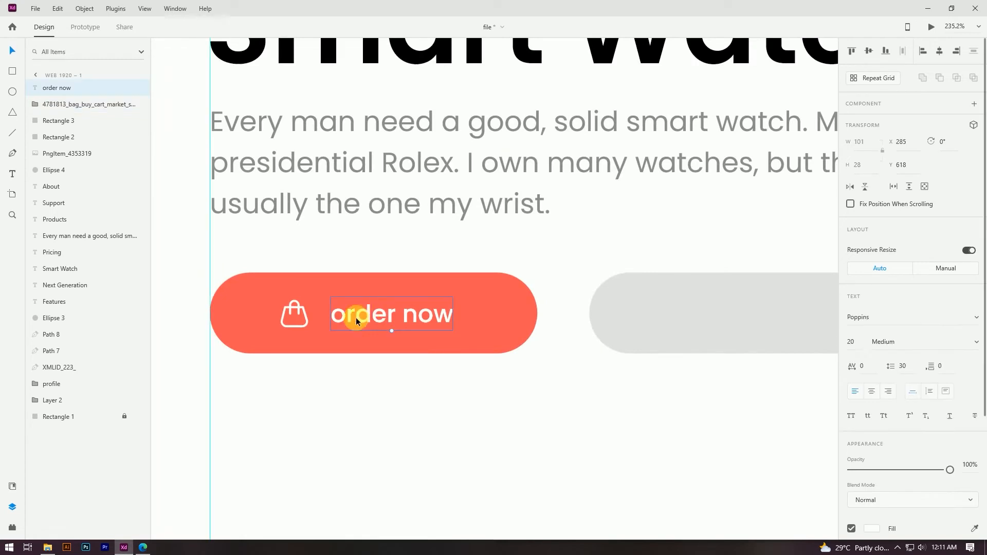
right_click(302, 311)
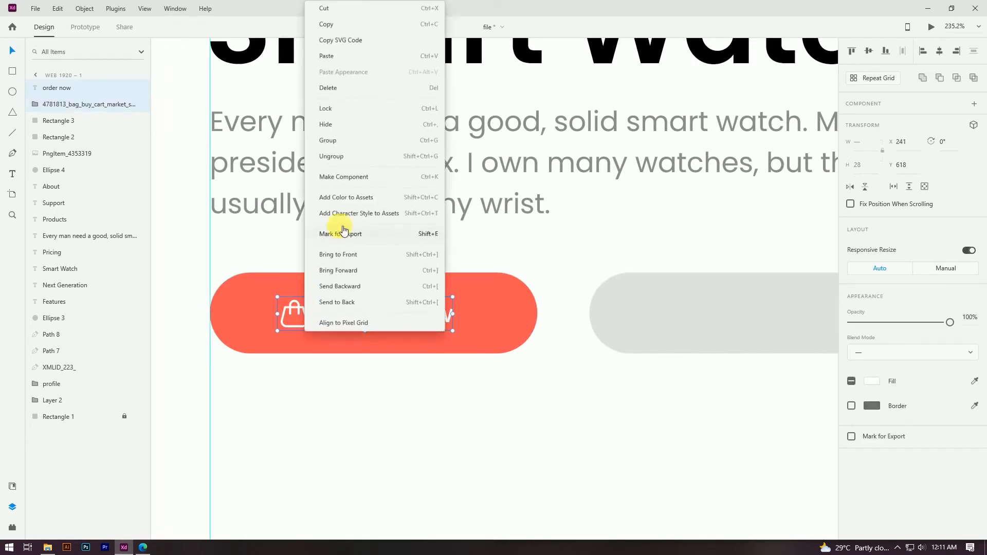
left_click(343, 160)
key("ctrl+z")
right_click(337, 313)
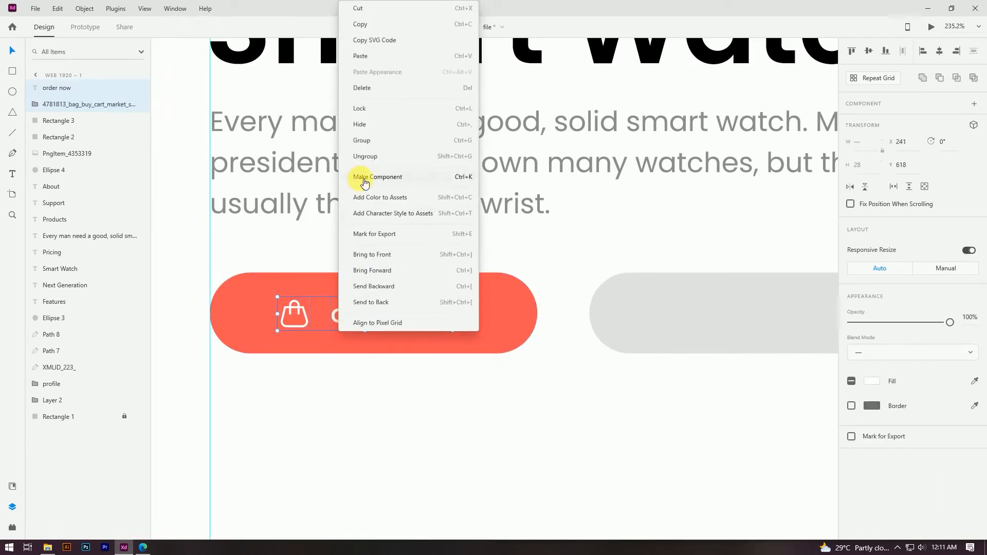
left_click(360, 140)
Centre the bag icon and text group inside the red button
left_click(485, 314, "shift")
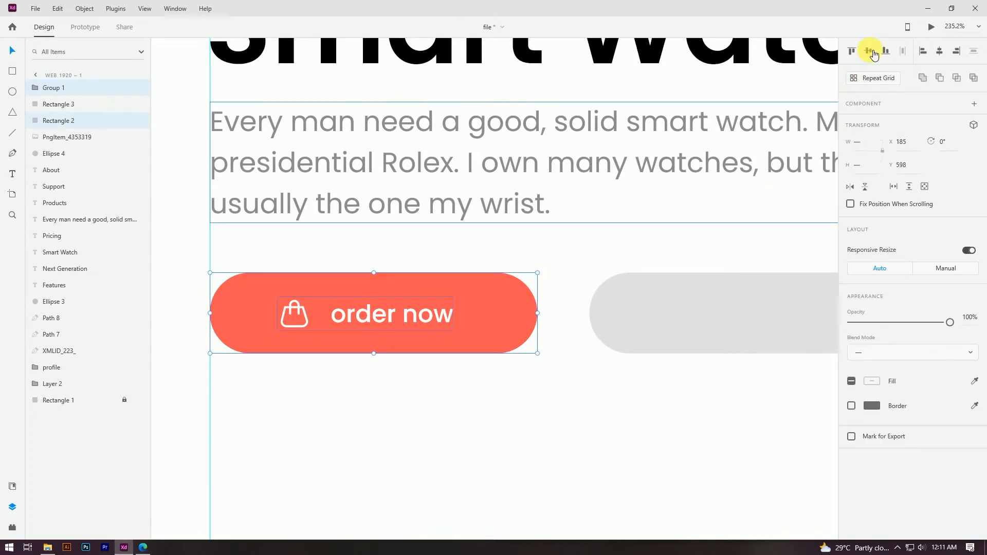
left_click(940, 51)
left_click(421, 264)
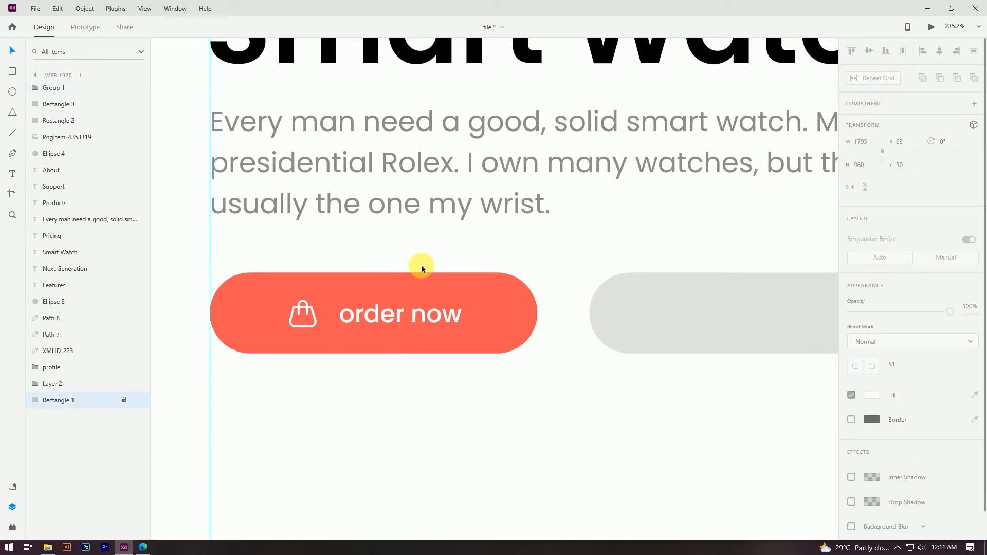
Duplicate the header's cart icon onto the grey button and place it in front of the other objects
scroll(286, 348, "down", 2)
scroll(285, 348, "down", 3)
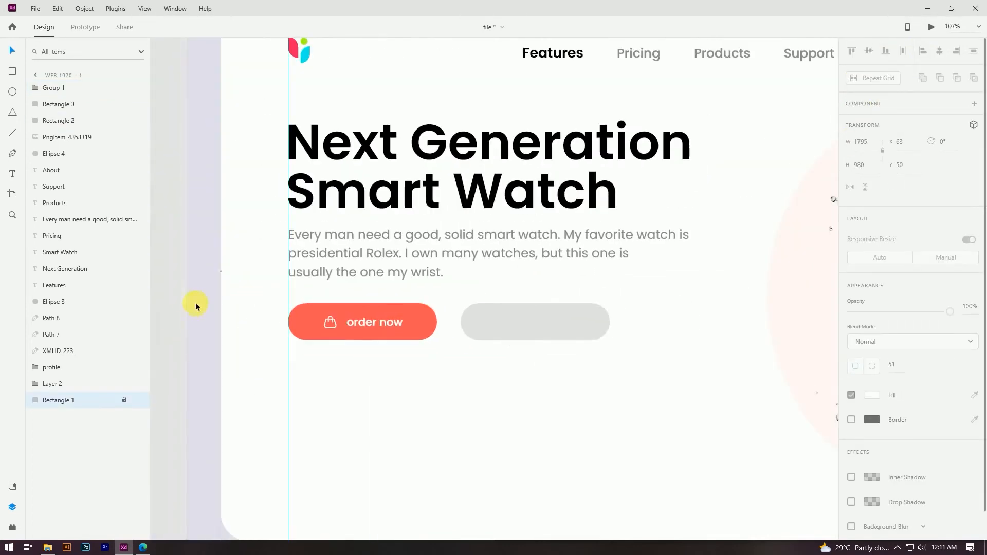
left_click(176, 288)
scroll(310, 356, "down", 2)
left_click_drag(767, 176, 719, 166)
left_click_drag(810, 124, 362, 326)
scroll(345, 340, "up", 5)
scroll(393, 331, "down", 1)
scroll(393, 332, "down", 1)
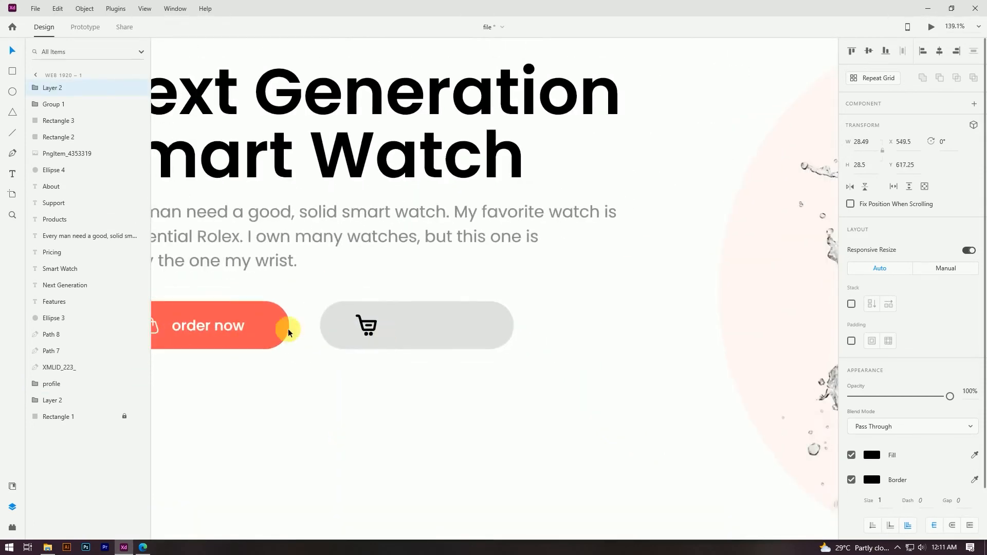
Ungroup the red button's icon and text, and duplicate the "order now" text onto the grey button beside the cart icon
left_click(236, 326)
right_click(237, 326)
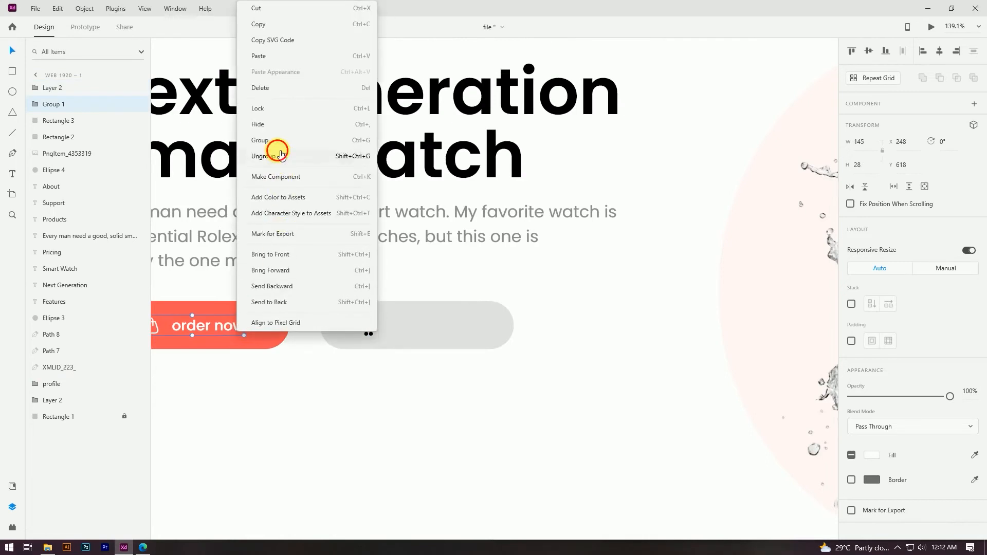
left_click(280, 155)
left_click(232, 329)
left_click_drag(231, 329, 443, 329)
Fill the copied "order now" text on the grey button with black
scroll(873, 431, "down", 3)
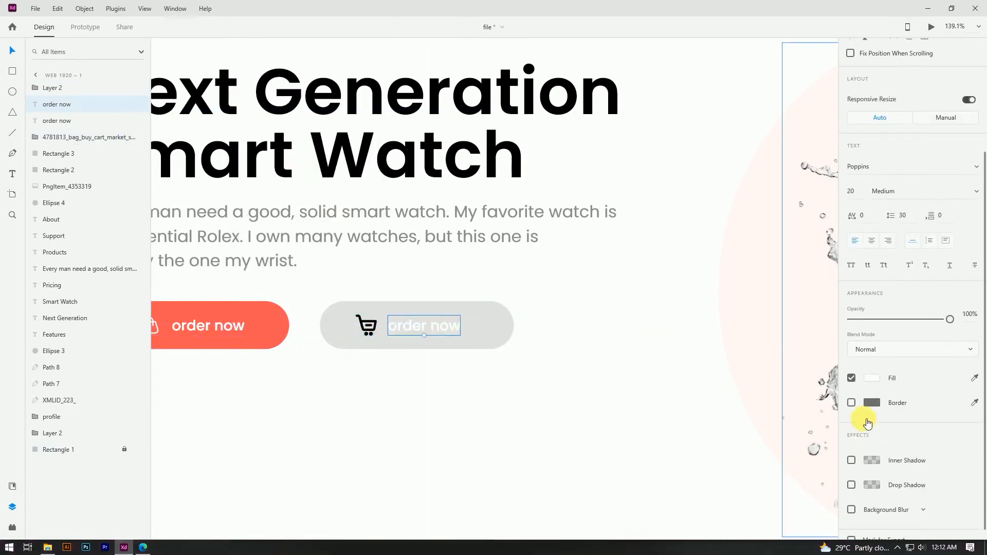
left_click(871, 379)
left_click(761, 392)
left_click(608, 456)
Replace the grey button's text with "add to cart"
left_click(430, 333)
double_click(431, 334)
type("add to cart")
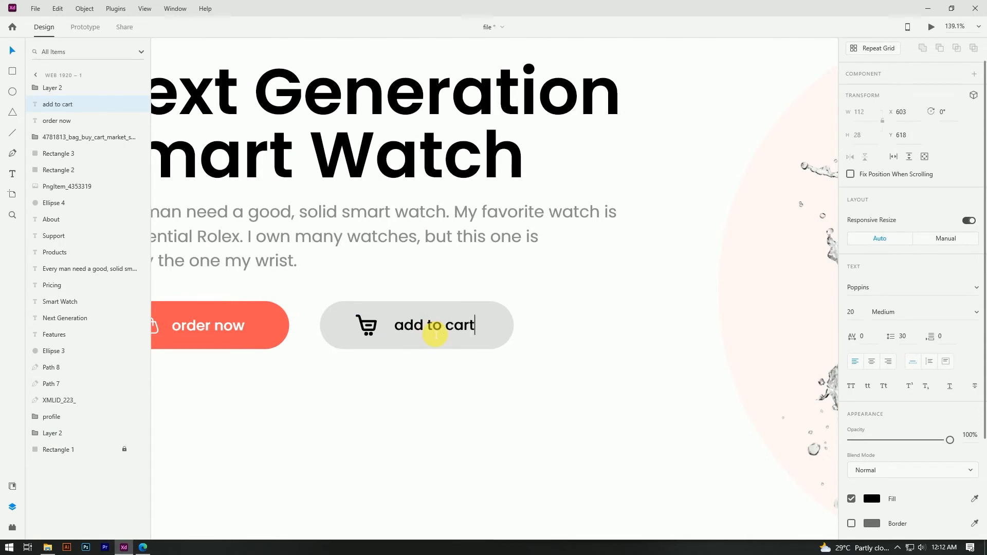
left_click(11, 54)
Nudge the "add to cart" text closer to the cart icon and fine-tune the red button's contents
left_click_drag(443, 326, 436, 325)
scroll(360, 318, "left", 3)
left_click_drag(263, 315, 261, 315)
left_click(279, 378)
scroll(283, 377, "down", 5, "ctrl")
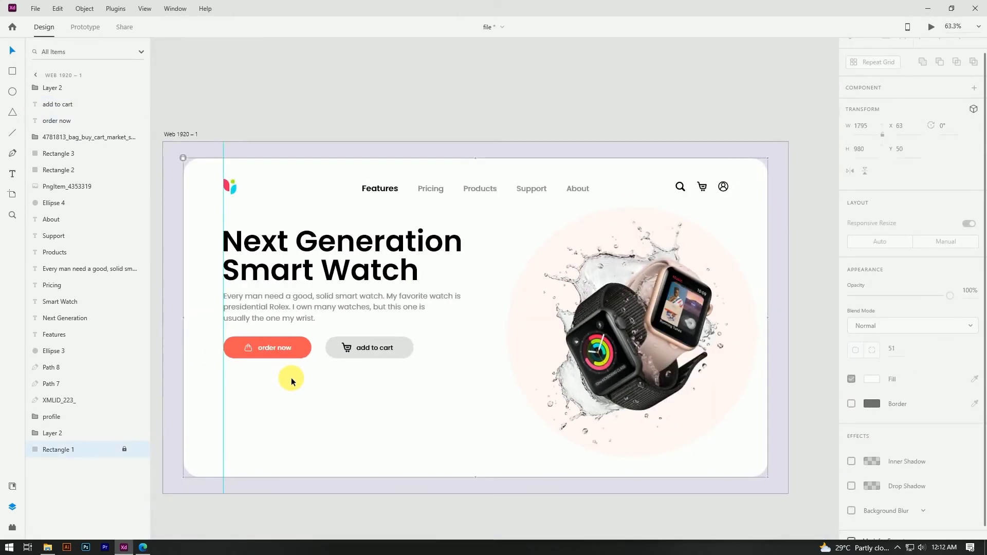
scroll(291, 380, "down", 2)
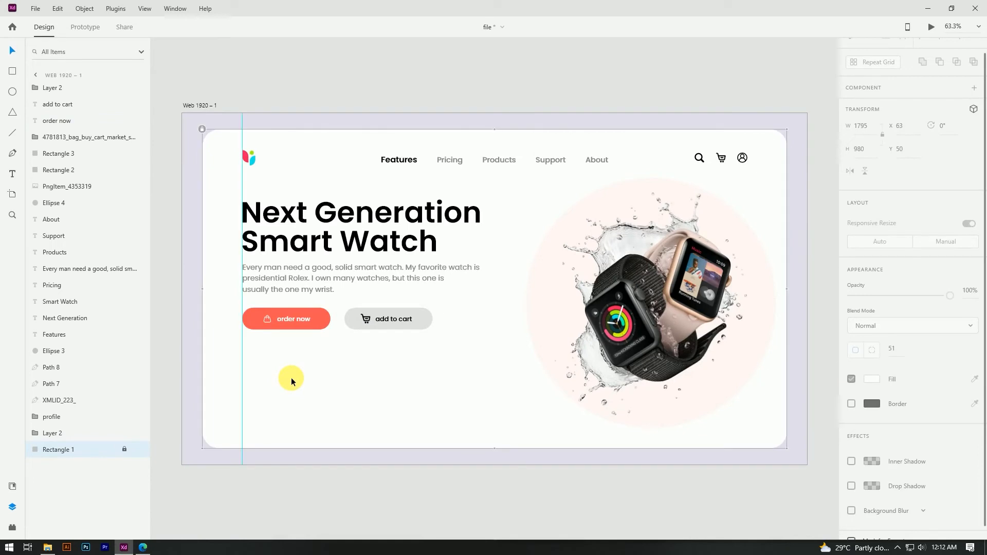
left_click(347, 492)
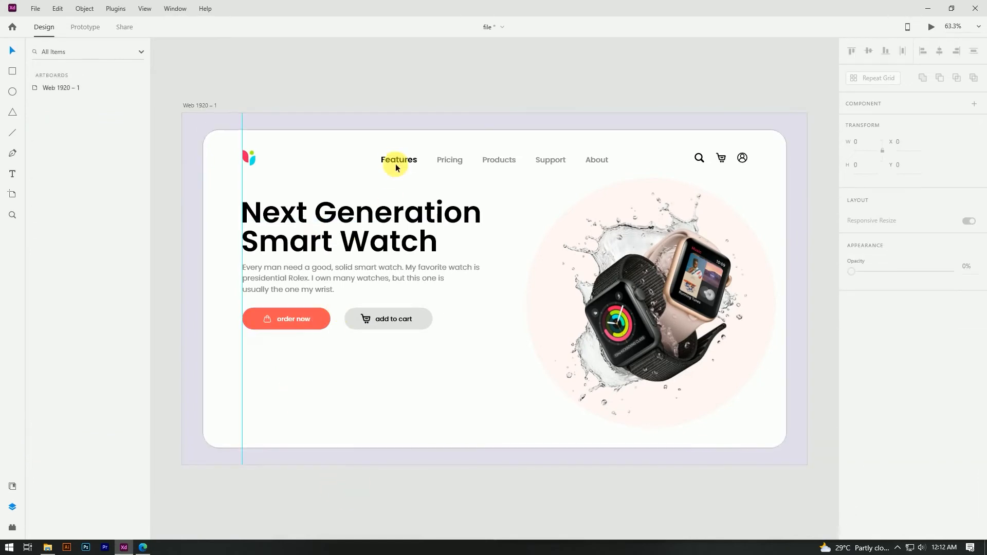
Duplicate the Features menu text below the red button, aligned to the guide, and change it to "Bestsellers"
left_click_drag(396, 161, 262, 352, "alt")
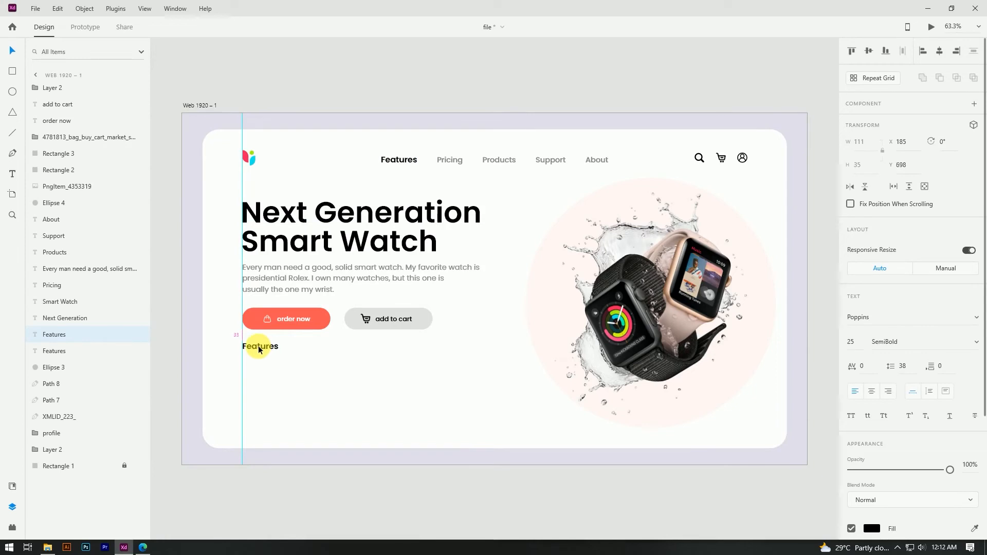
scroll(227, 347, "up", 2)
double_click(269, 350)
type("Bestsellers")
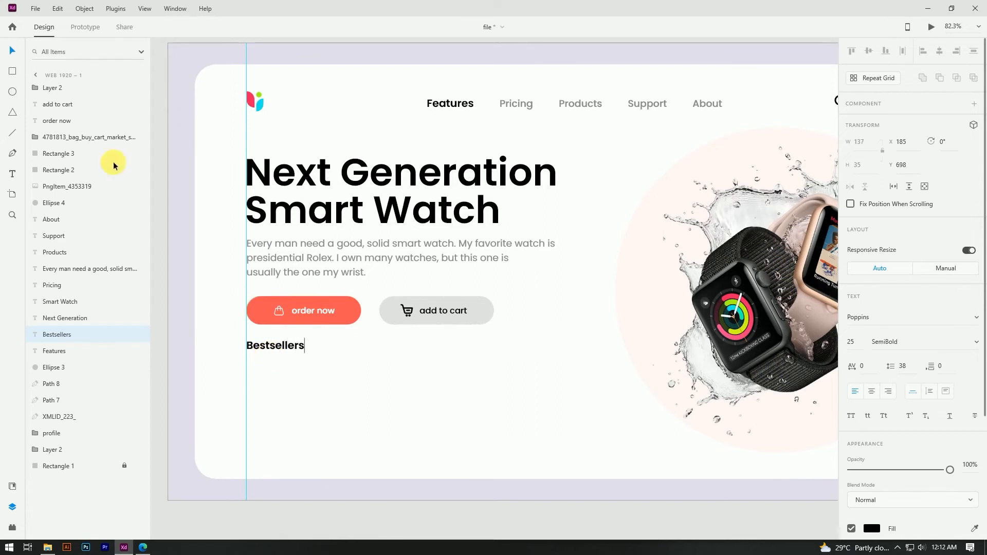
left_click(12, 50)
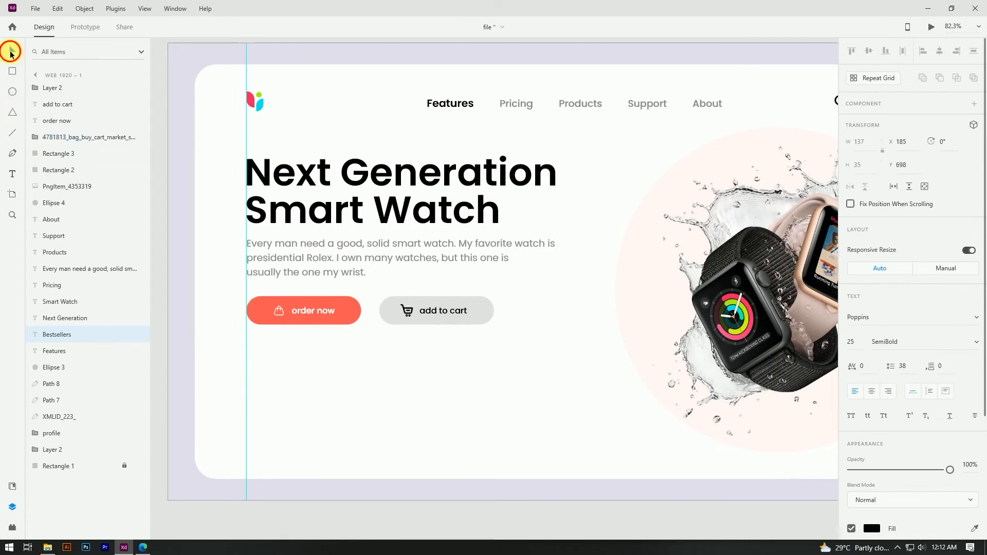
left_click(417, 511)
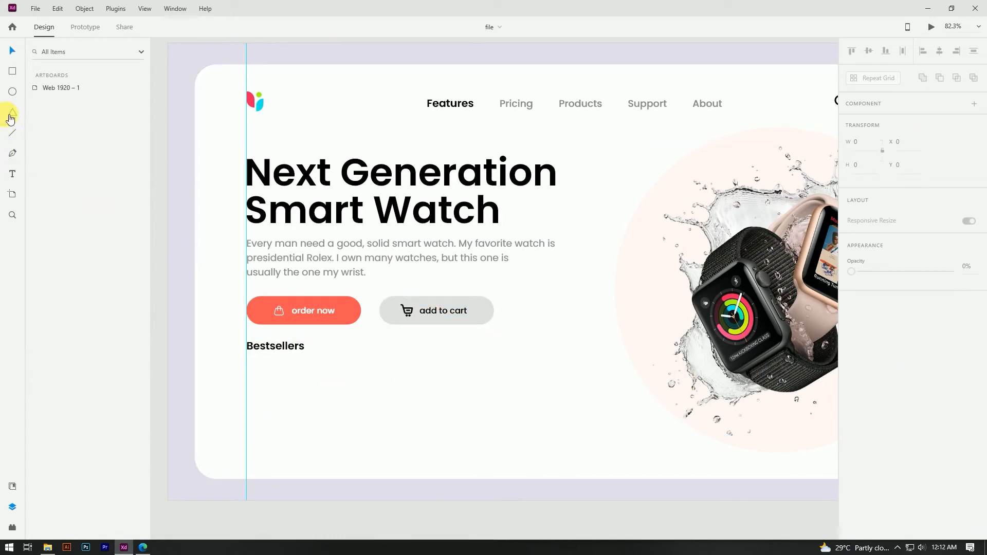
Draw a circle about 58 px in diameter below the Bestsellers heading and remove its border
mouse_move(265, 404)
left_mouse_down()
mouse_move(251, 399)
mouse_move(276, 418)
left_mouse_up()
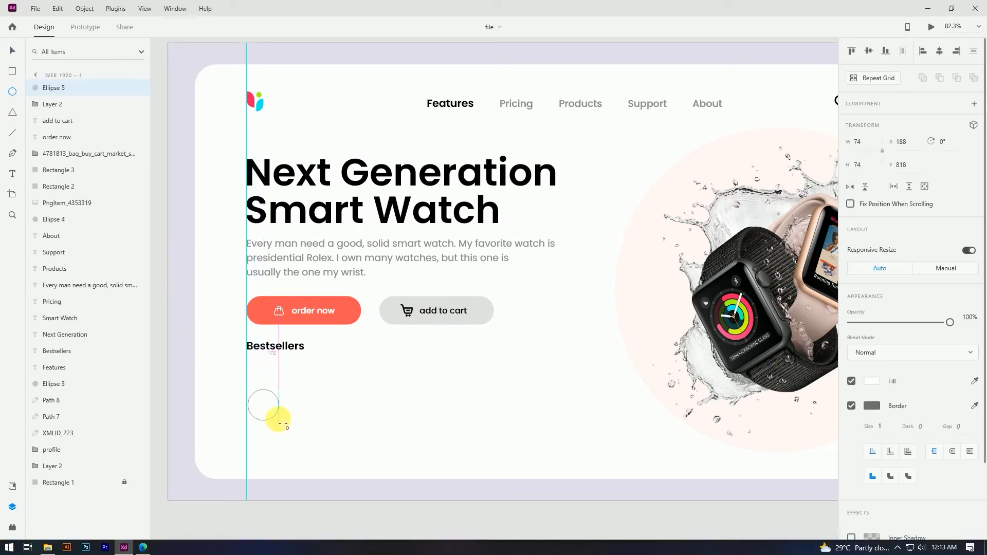
left_click(12, 50)
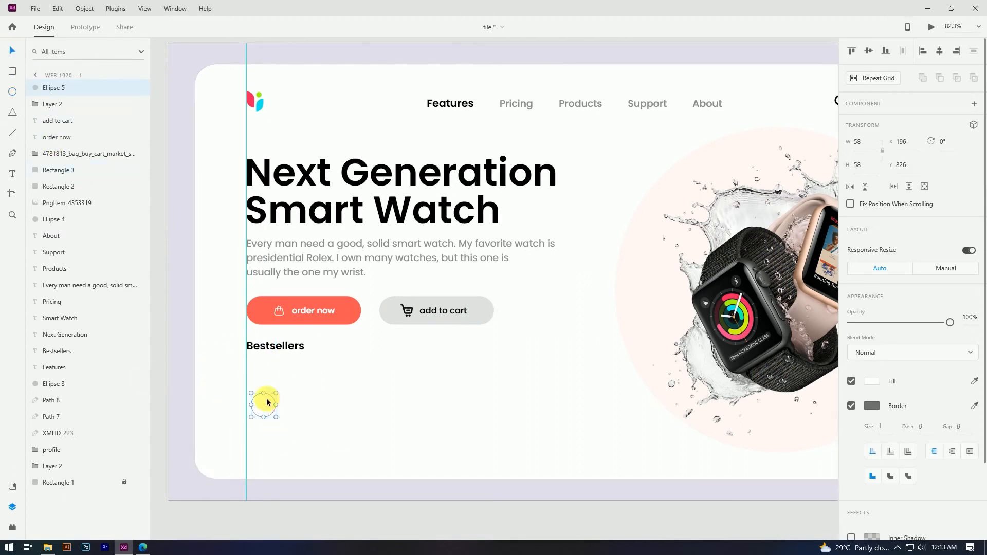
left_click(863, 407)
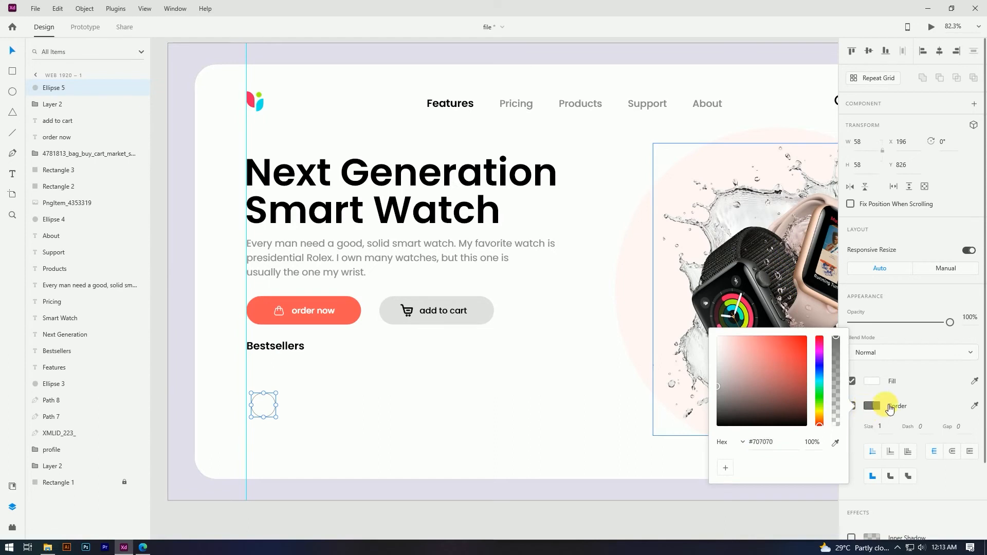
left_click(880, 404)
left_click(852, 406)
Add a drop shadow to the small circle with a Y offset of 8 and a blur of 26
left_click(852, 472)
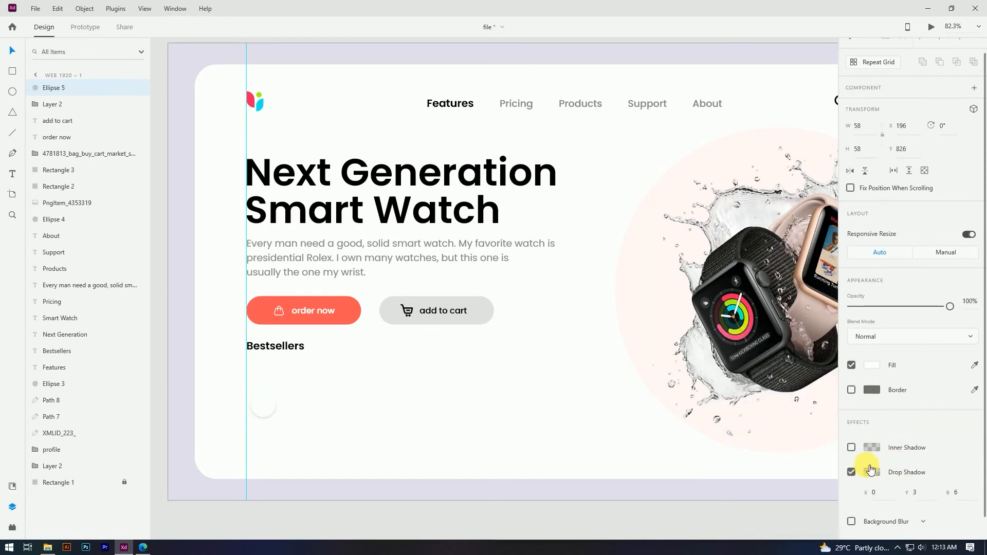
left_click(915, 492)
type("7")
left_click_drag(962, 496, 954, 440)
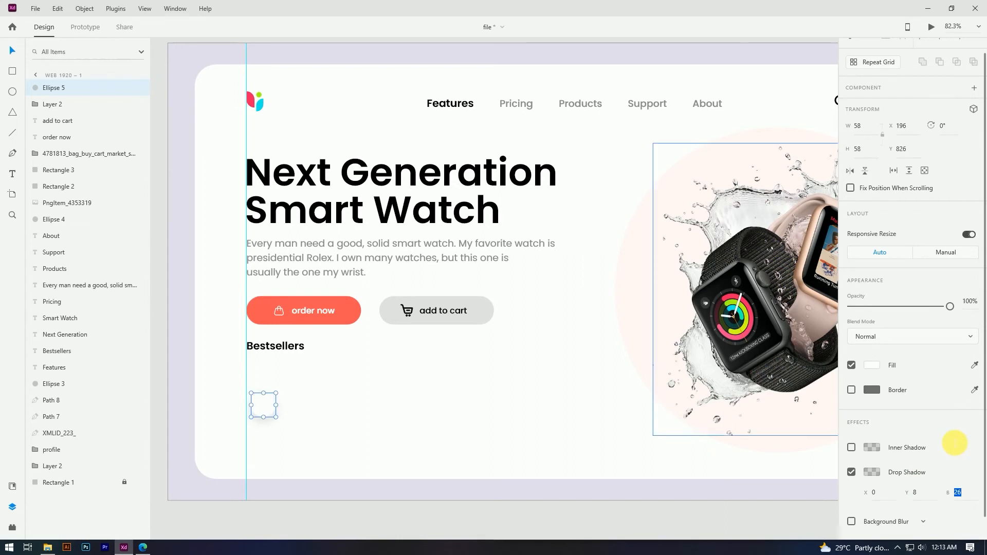
left_click(438, 509)
Align the shadowed circle's edge with the vertical guide below Bestsellers and save the file
scroll(247, 408, "up", 5)
left_click_drag(288, 407, 323, 406)
key("ctrl+0")
left_click(341, 486)
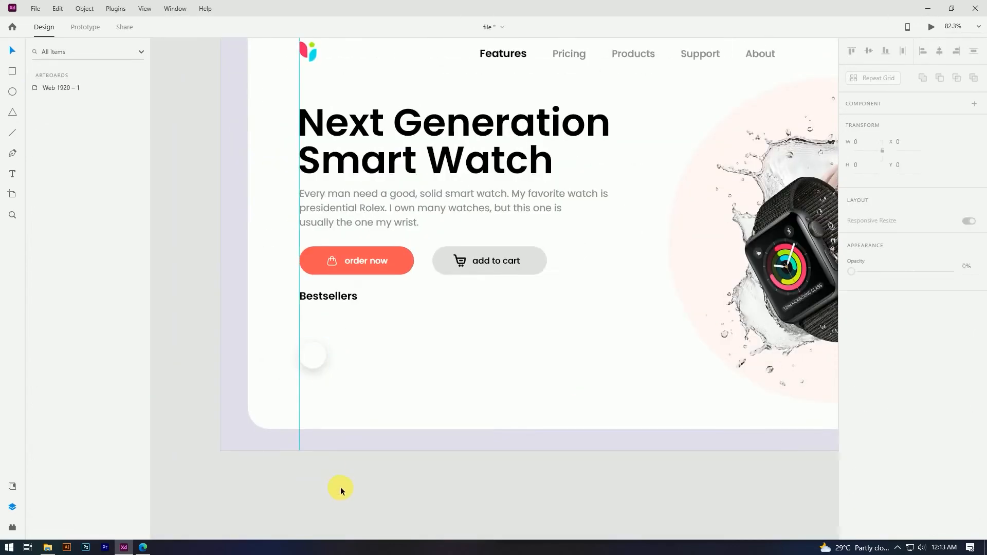
key("ctrl+s")
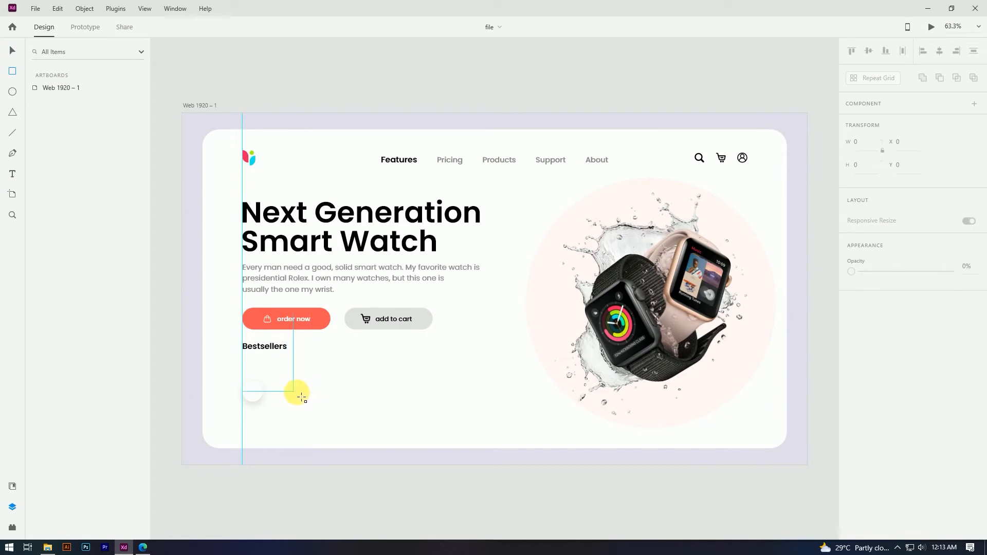
Draw a square of about 174 px beside the circle under Bestsellers and remove its border
left_click_drag(306, 393, 353, 425)
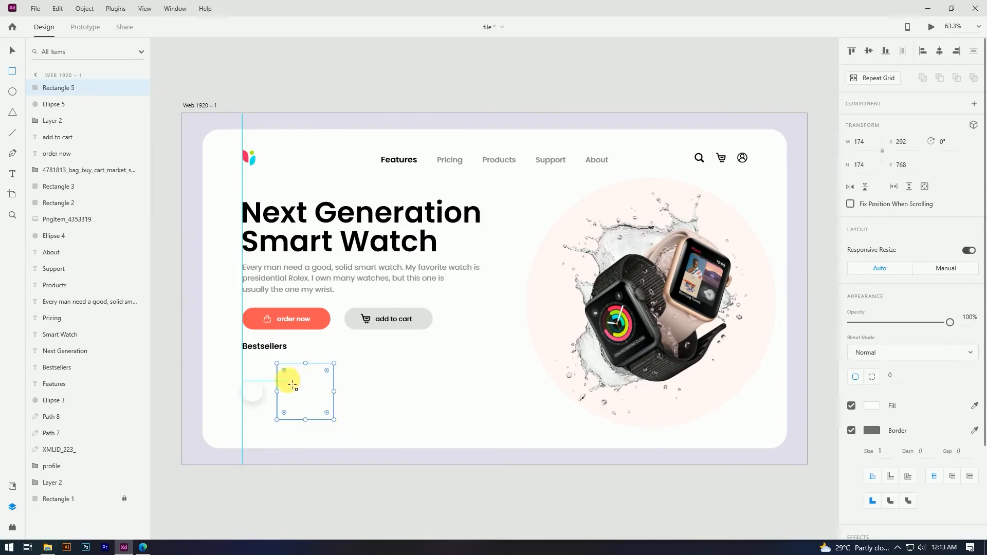
scroll(287, 379, "up", 5)
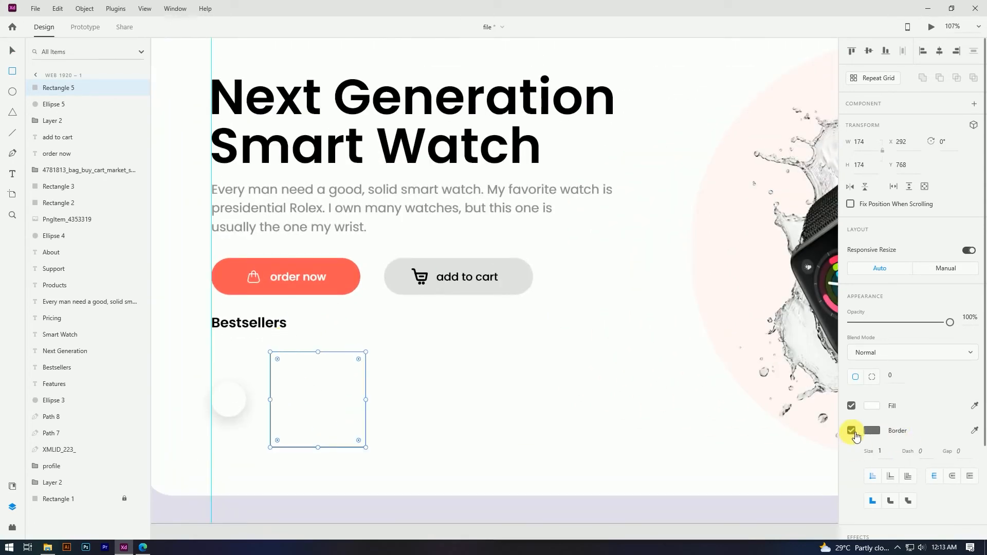
left_click(852, 432)
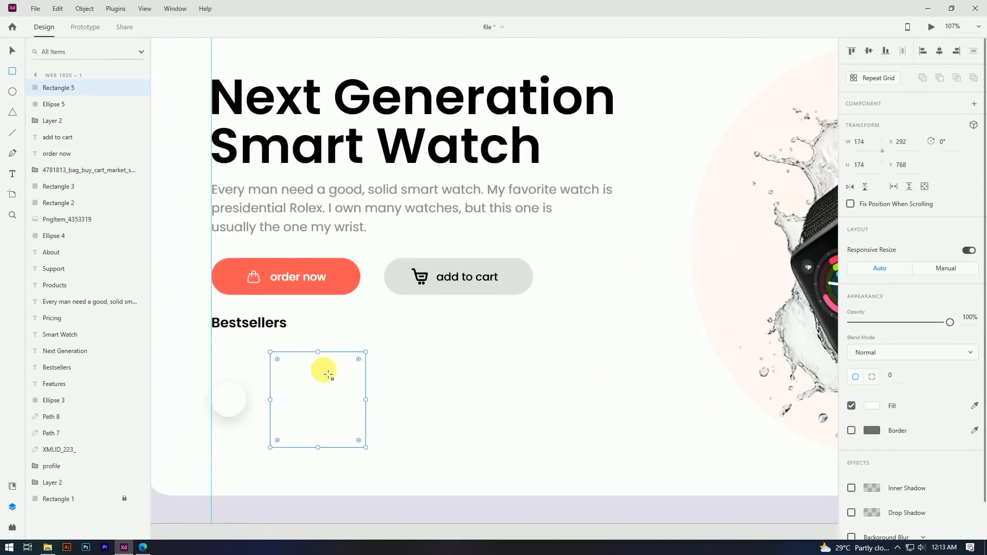
Fill the square beside the circle with #D1A6A6 and round its corners to a radius of 29
left_click(881, 406)
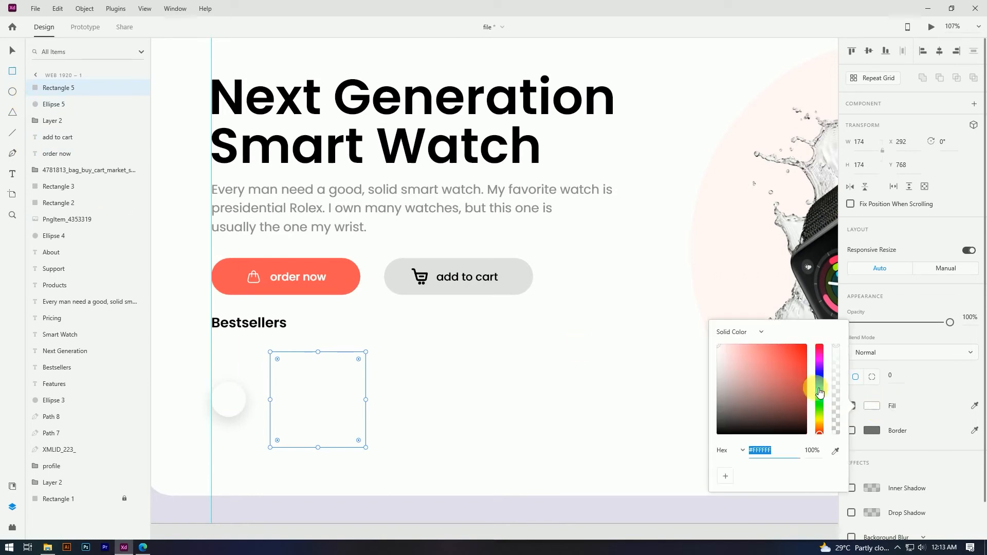
left_click(743, 356)
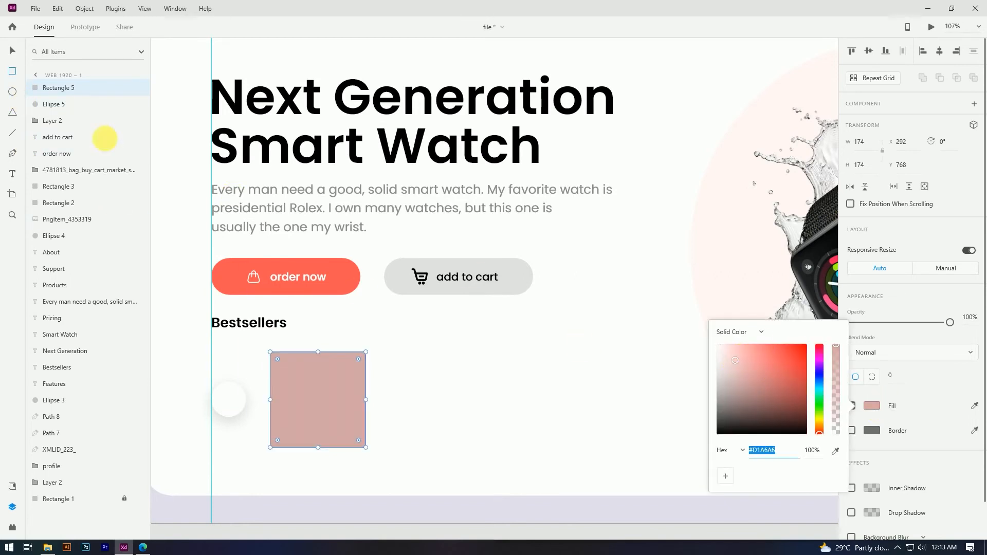
left_click(19, 52)
left_click_drag(280, 359, 288, 369)
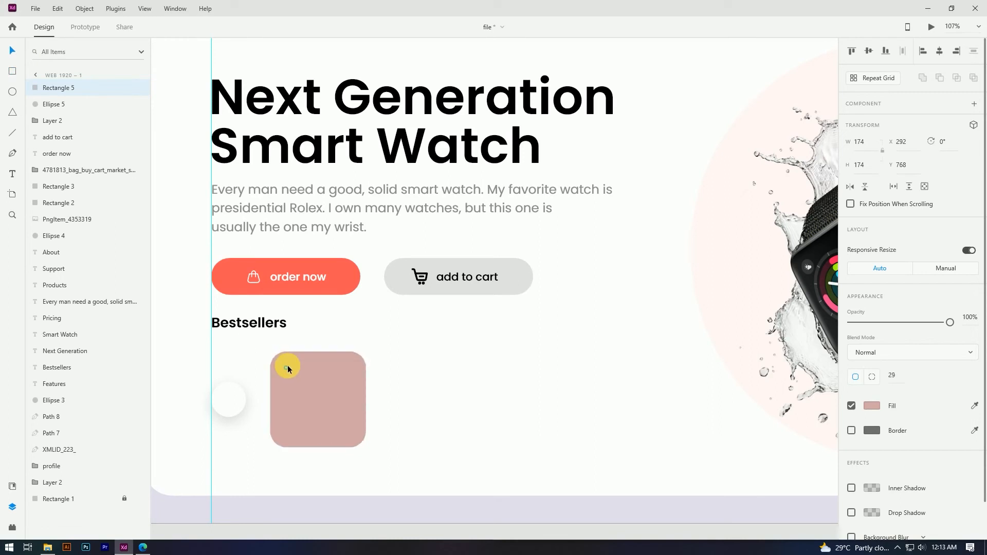
Duplicate the rounded square three times to form an evenly spaced row of four cards under Bestsellers
scroll(288, 369, "down", 3)
left_click_drag(308, 394, 481, 407)
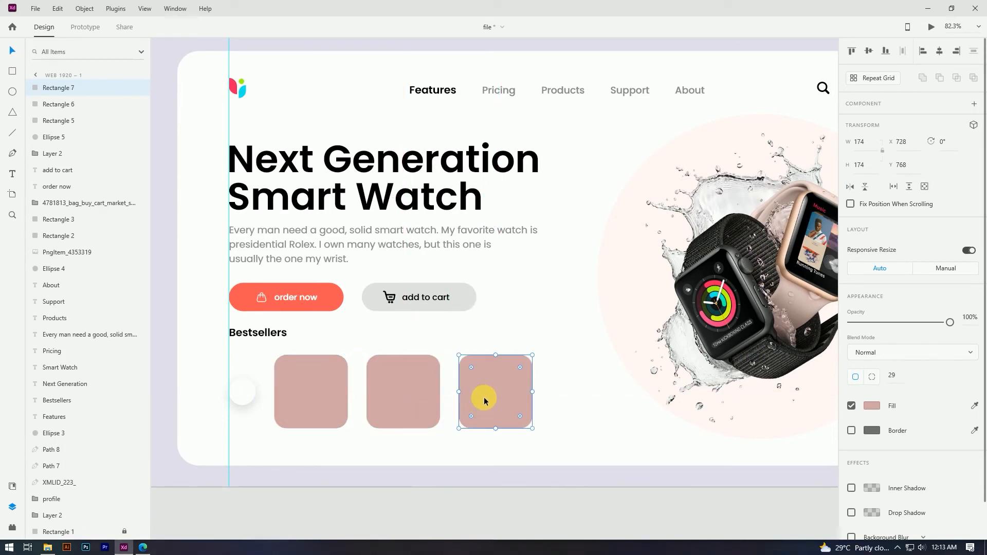
left_click_drag(493, 398, 582, 402)
Scale the circle and the four cards down together until each card is about 161 px wide, and save the file
left_click(517, 391, "shift")
left_click(411, 388, "shift")
left_click(321, 389, "shift")
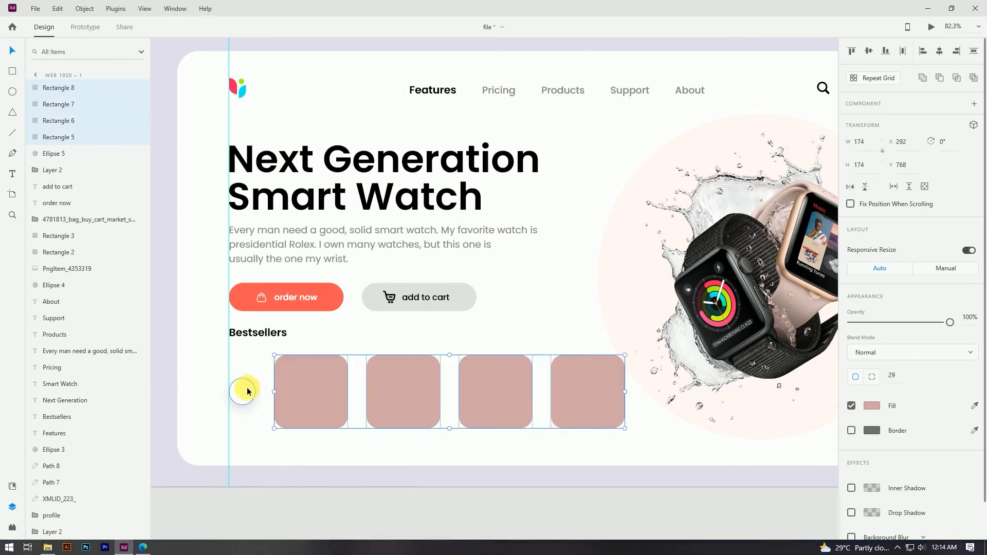
left_click(245, 391, "shift")
left_click_drag(628, 395, 529, 388)
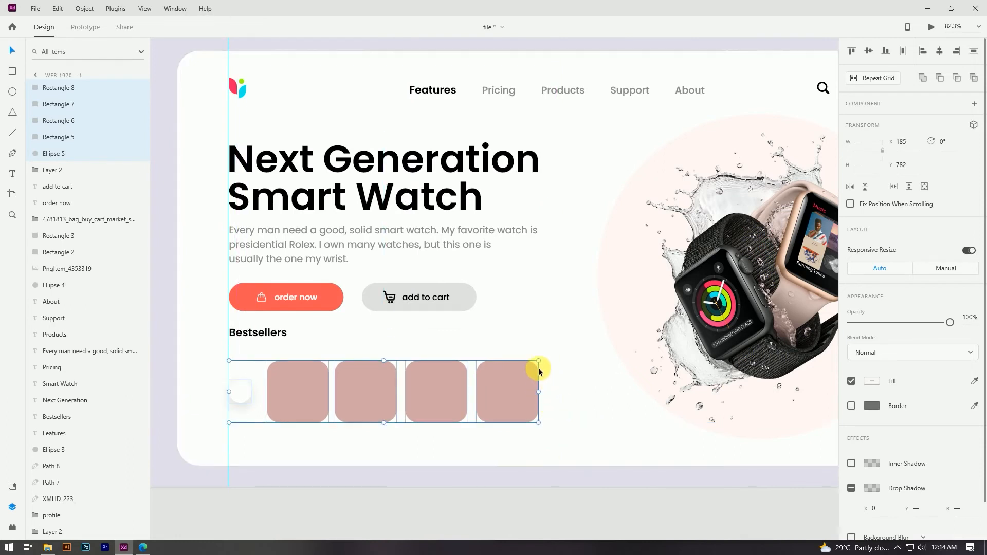
left_click_drag(554, 397, 559, 356)
left_click_drag(467, 386, 485, 387)
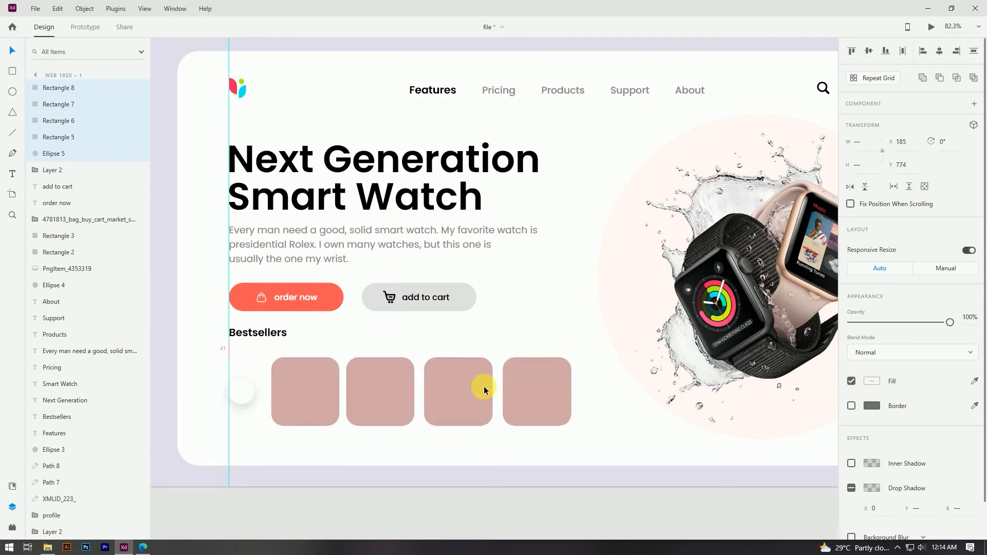
left_click(461, 499)
left_click(245, 390)
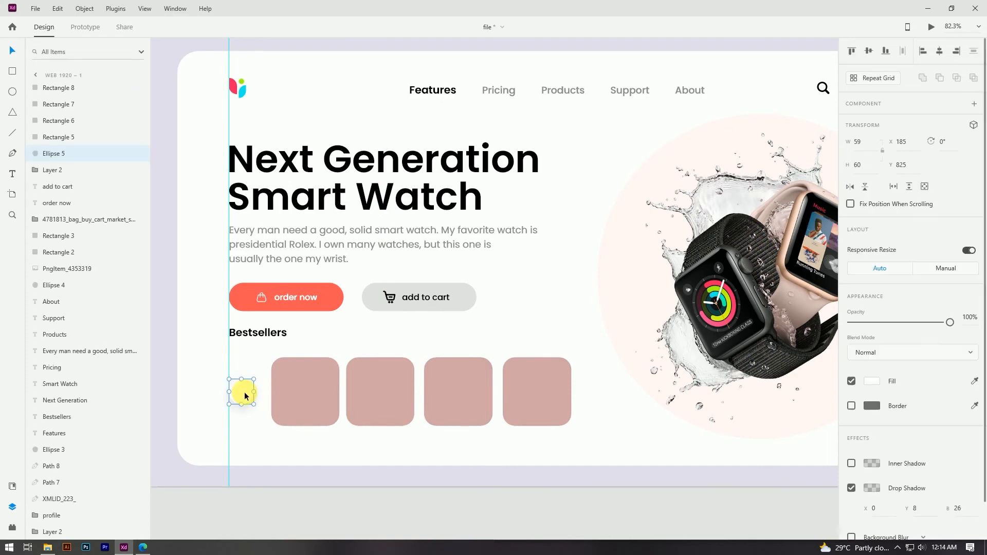
left_click(393, 512)
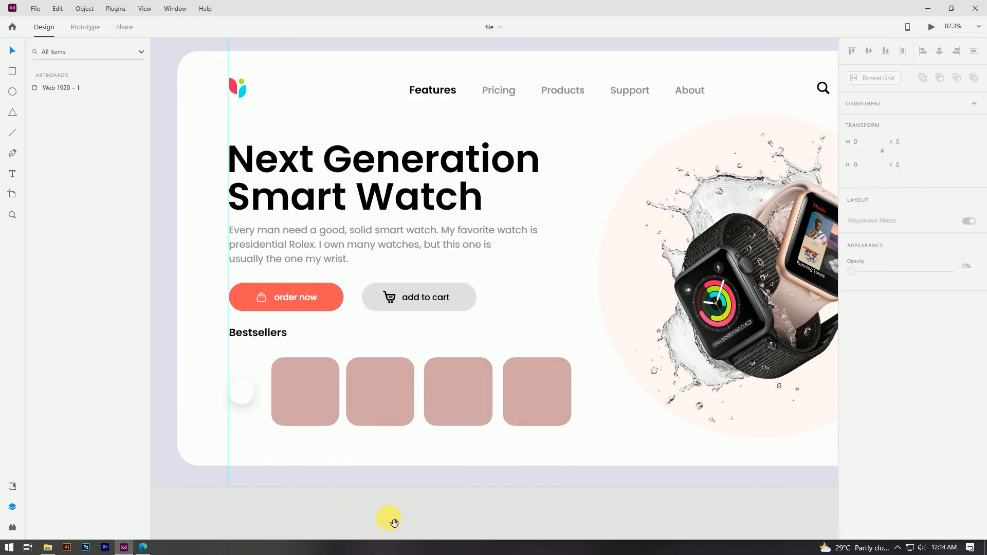
Import arrow.svg, shrink it to about 13 by 19 px, and place it rotated 180° on the white circle
left_click(47, 547)
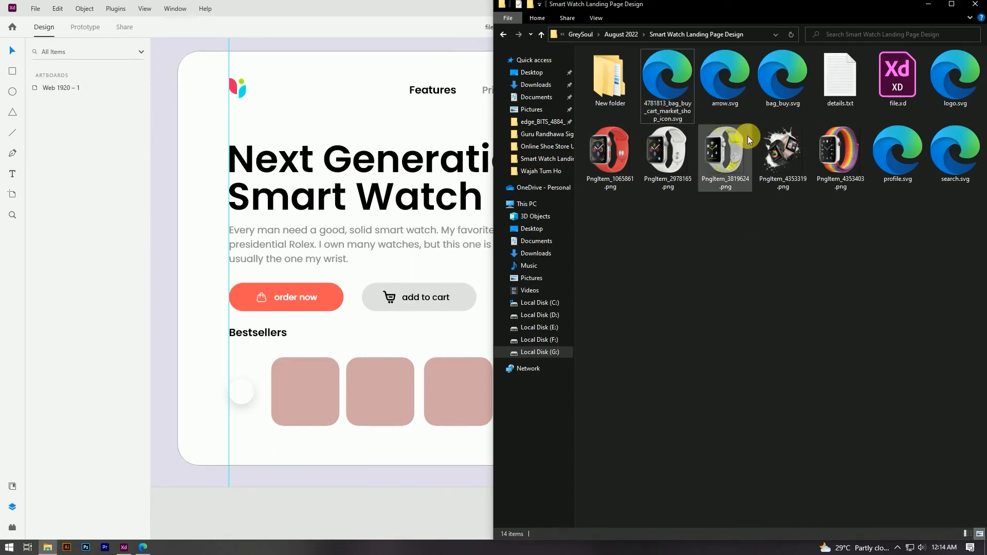
left_click_drag(724, 95, 214, 398)
scroll(213, 399, "up", 6)
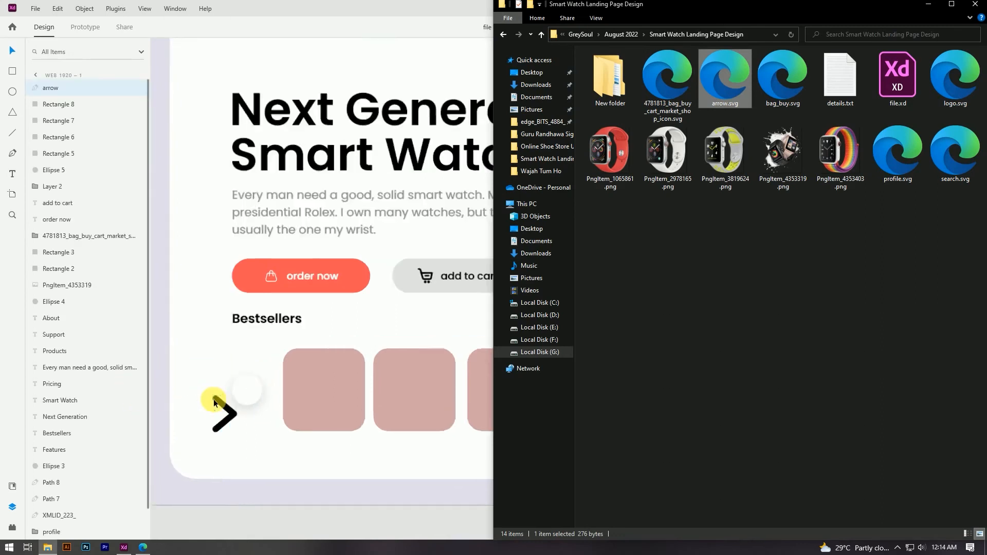
left_click(266, 428)
left_click_drag(266, 431, 360, 332)
left_click_drag(399, 275, 328, 370)
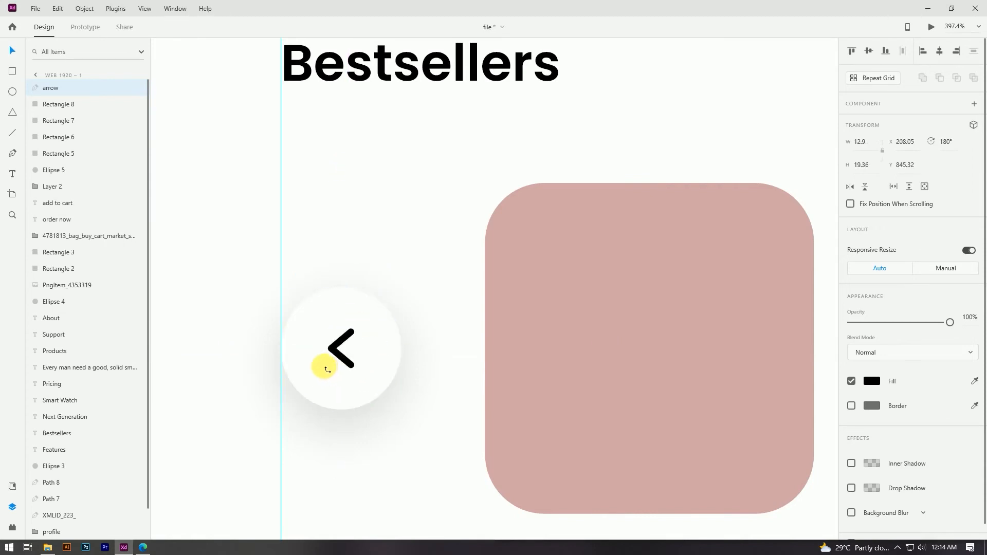
Centre the arrow within the white circle and group the two shapes
left_click(344, 308, "shift")
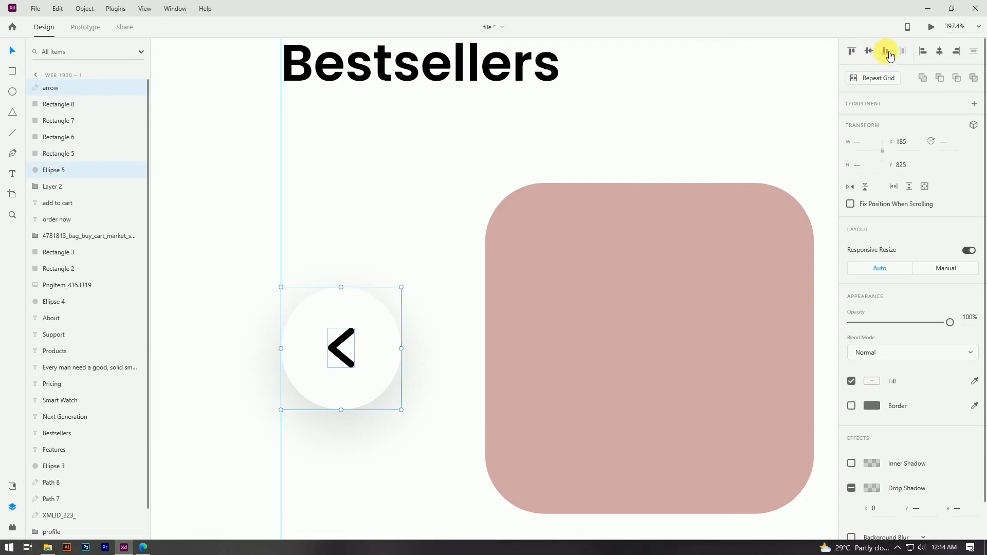
left_click(424, 200)
scroll(332, 326, "down", 6)
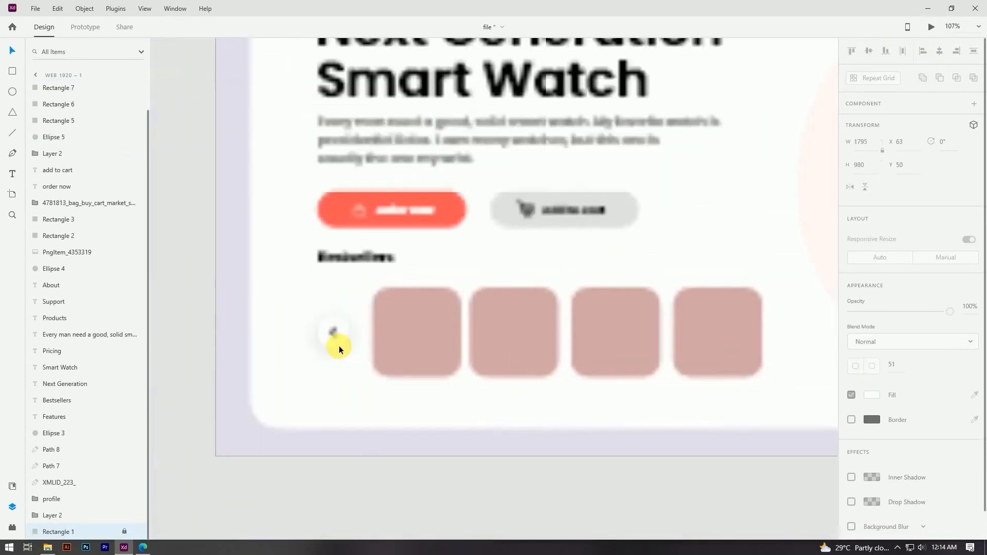
left_click(409, 478)
scroll(308, 336, "up", 5)
left_click(374, 325)
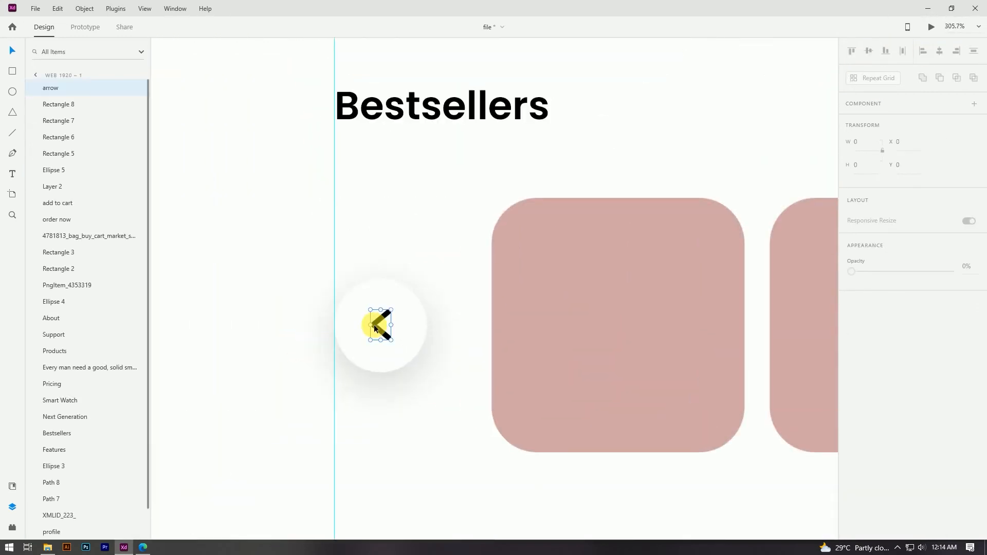
left_click(383, 296, "shift")
right_click(383, 297)
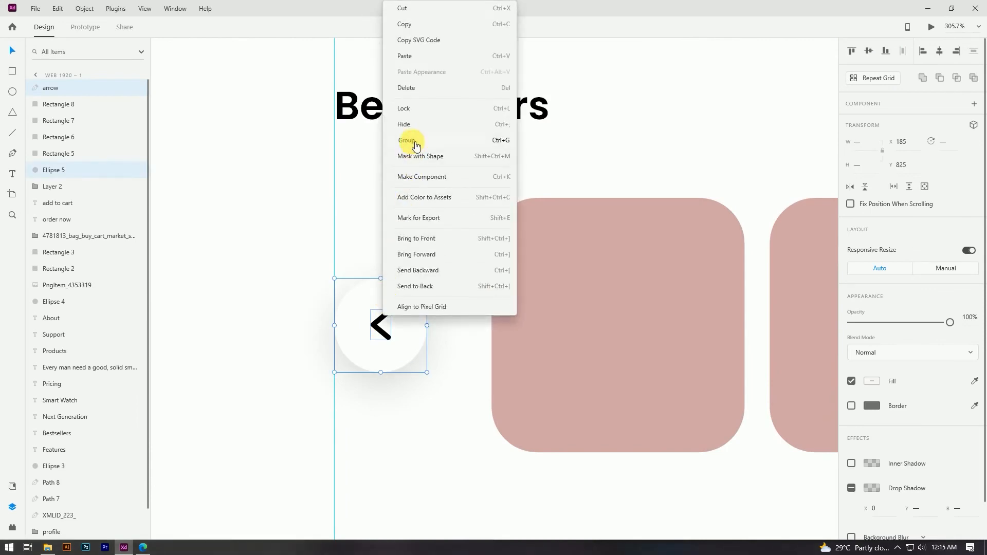
left_click(406, 140)
Duplicate the arrow button to the other end of the card row, rotate the copy by 180°, and save the file
scroll(297, 326, "down", 5)
left_click_drag(334, 326, 660, 322)
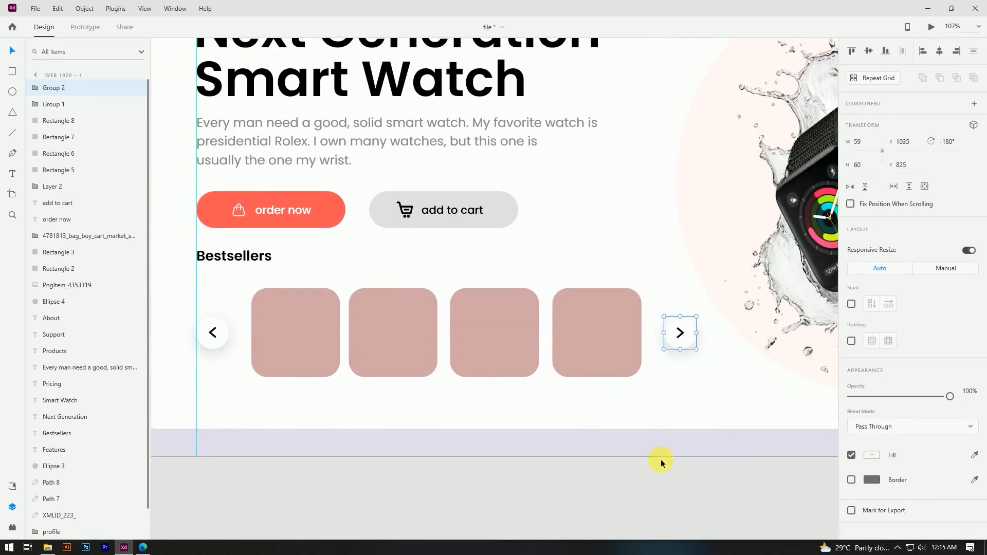
left_click(662, 478)
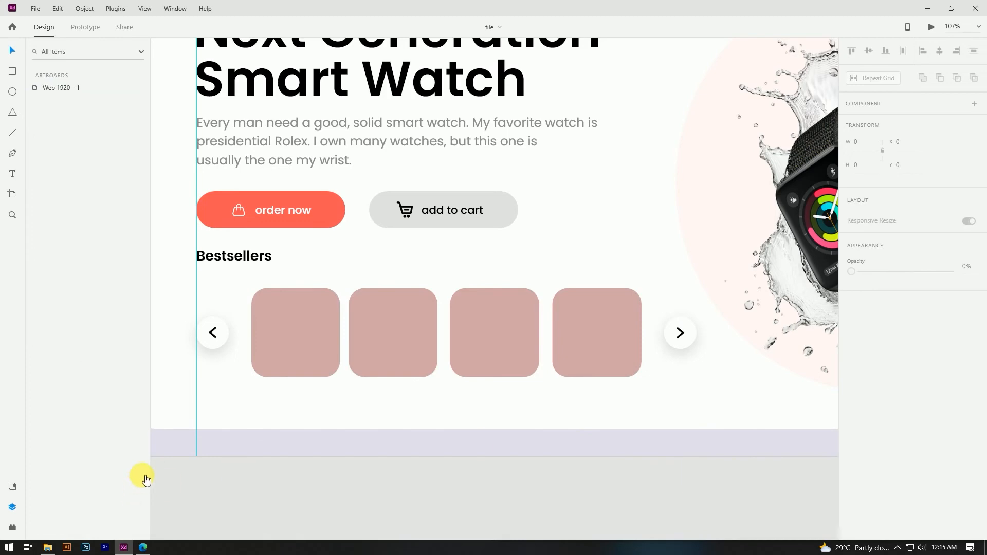
Import the white watch image PngItem_2978165.png and move it over the artboard
left_click(47, 547)
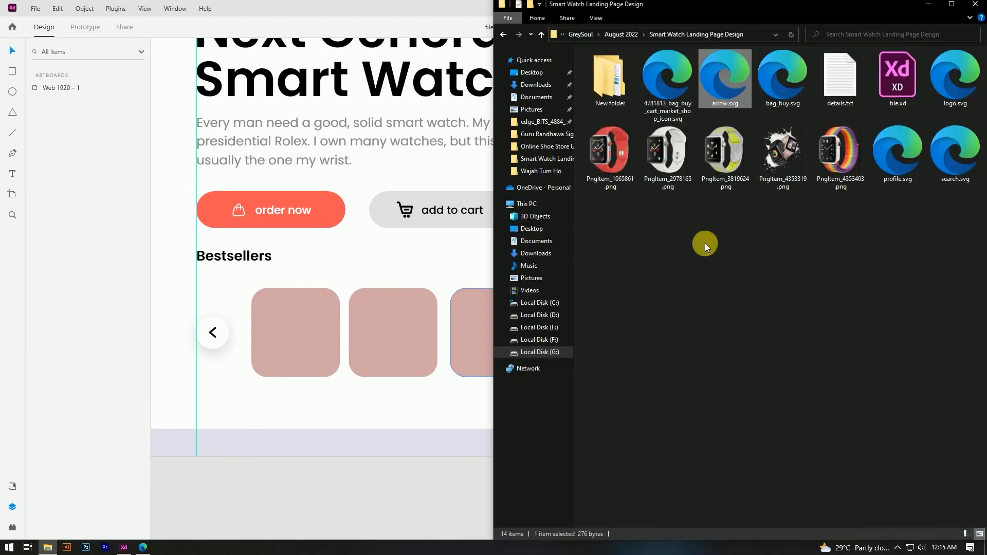
left_click(657, 148)
left_click_drag(288, 387, 288, 387)
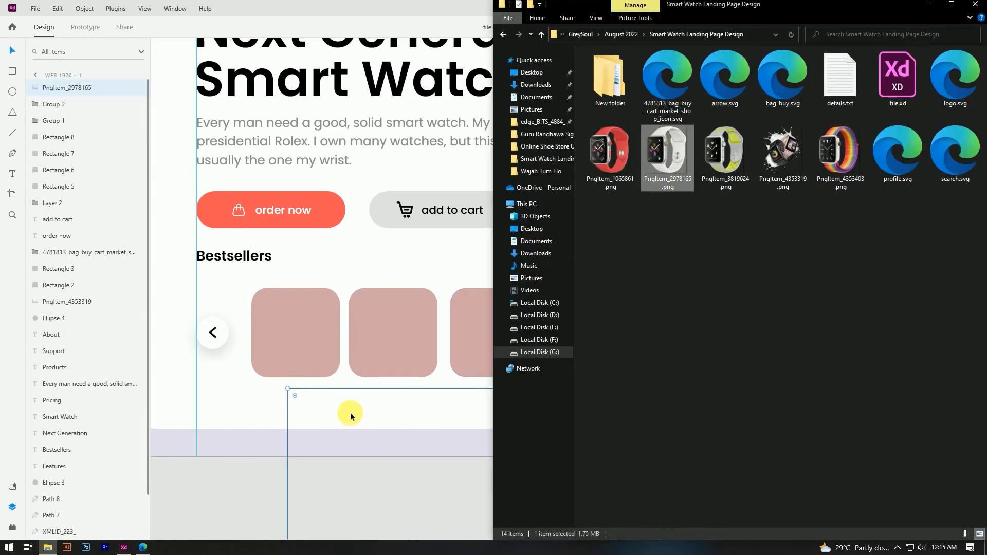
left_click(351, 411)
scroll(383, 366, "down", 6)
left_click_drag(487, 390, 402, 267)
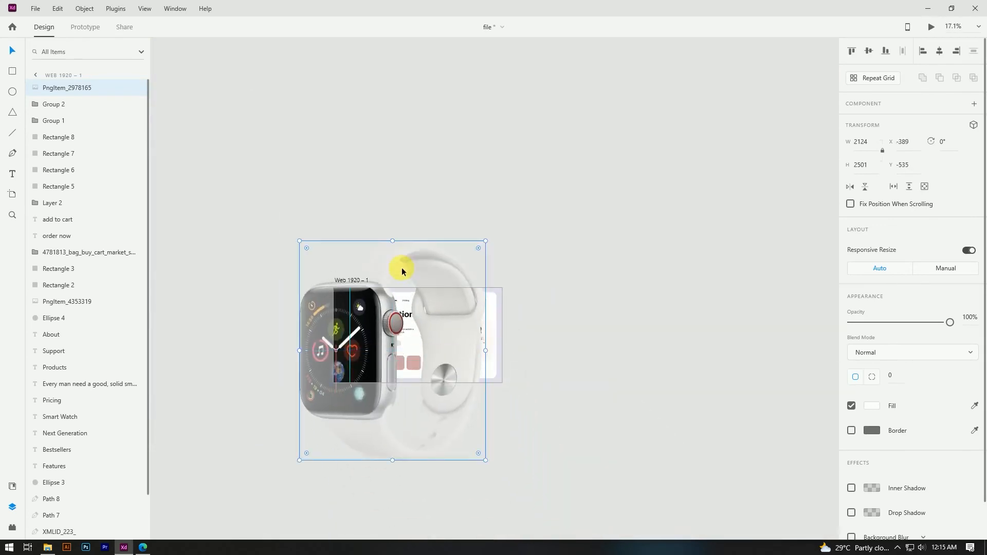
Scale the white watch image down to about 100 px wide and centre it on the first Bestsellers card
scroll(396, 288, "up", 5)
left_click_drag(665, 456, 427, 459)
scroll(340, 446, "up", 5)
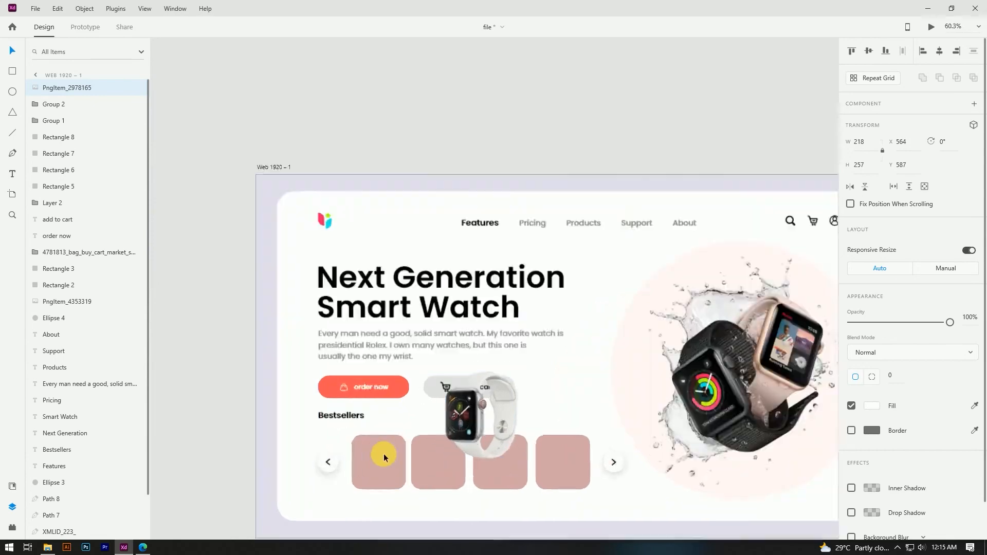
left_click_drag(672, 371, 406, 471)
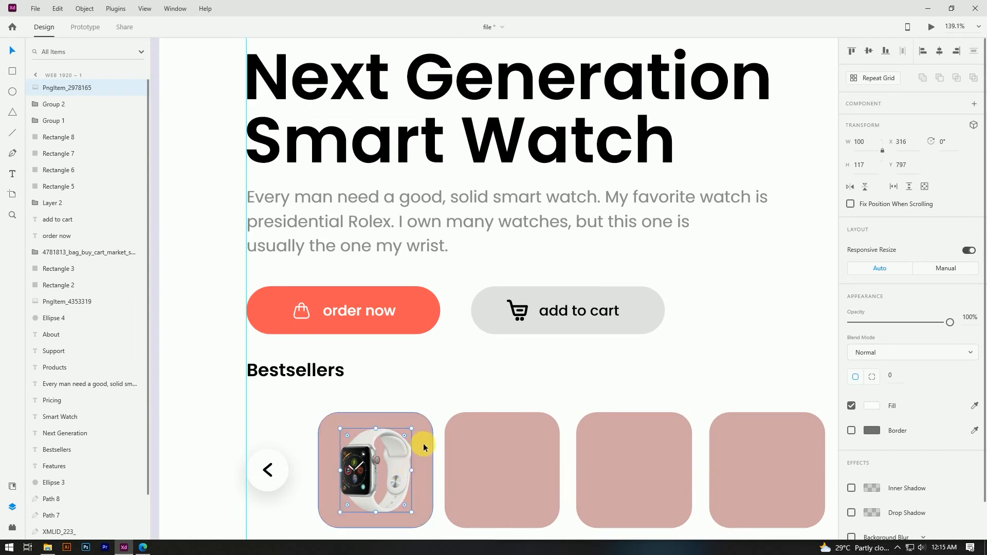
left_click_drag(376, 428, 380, 431)
Fill the first card with a blue sampled from the watch face and lighten it to #C7FBFF
left_click(421, 434)
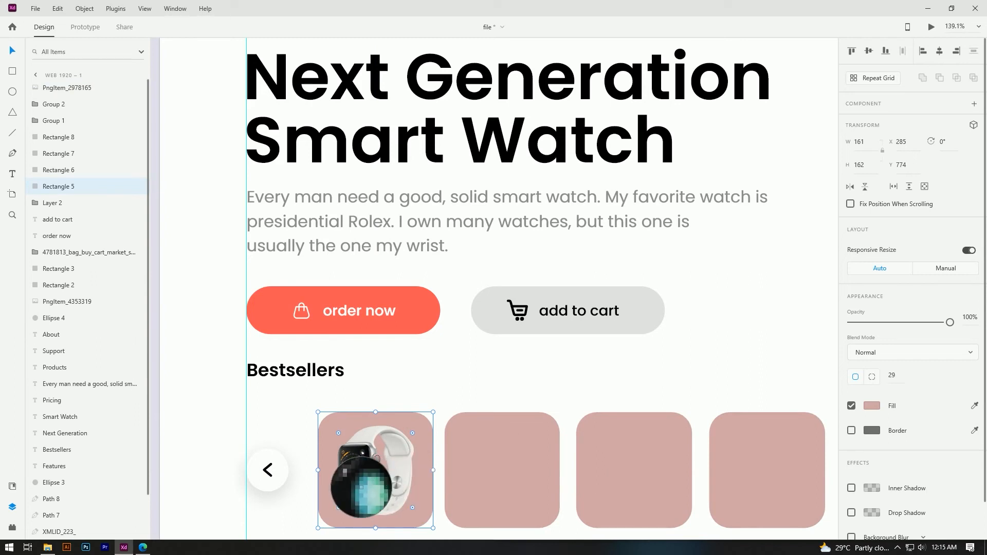
left_click(362, 487)
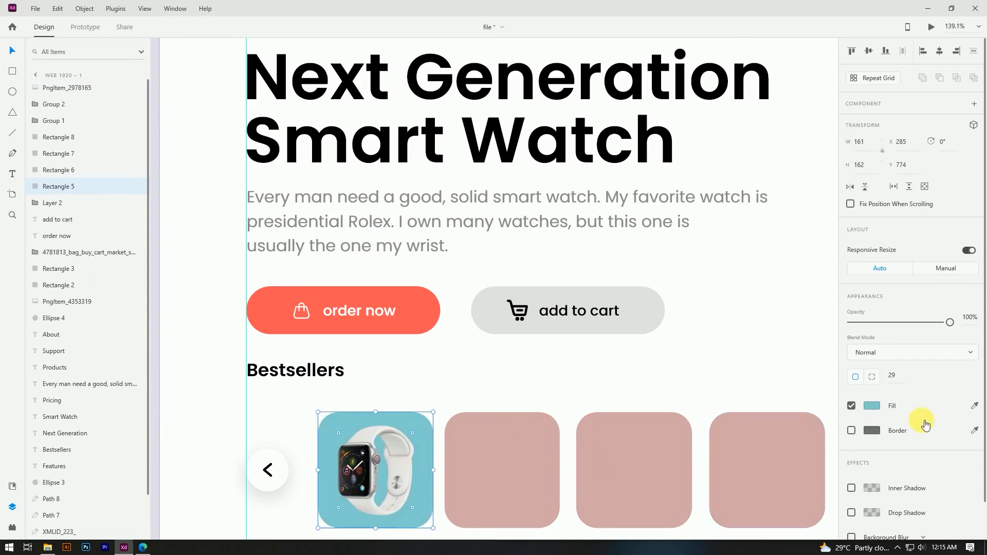
left_click(872, 407)
left_click_drag(749, 403, 737, 348)
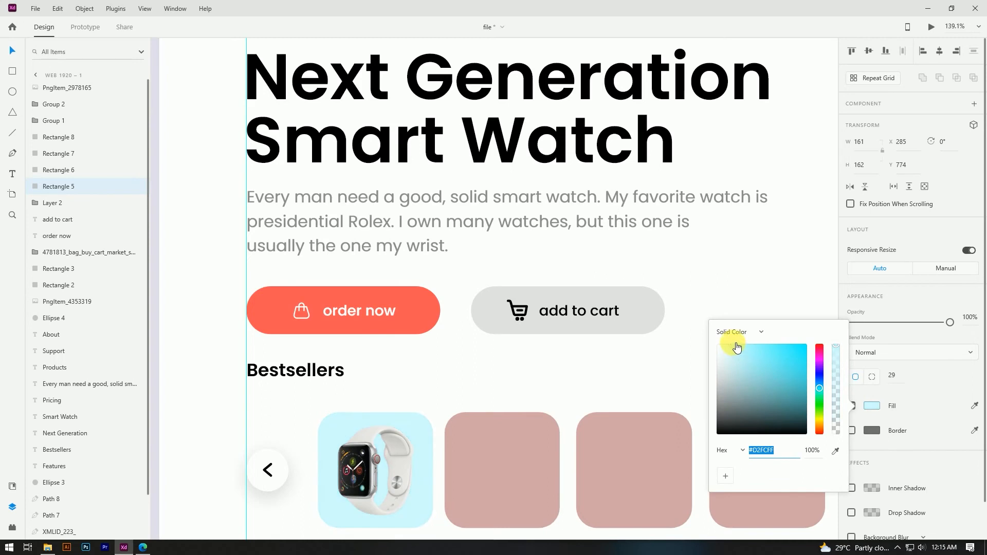
left_click(9, 51)
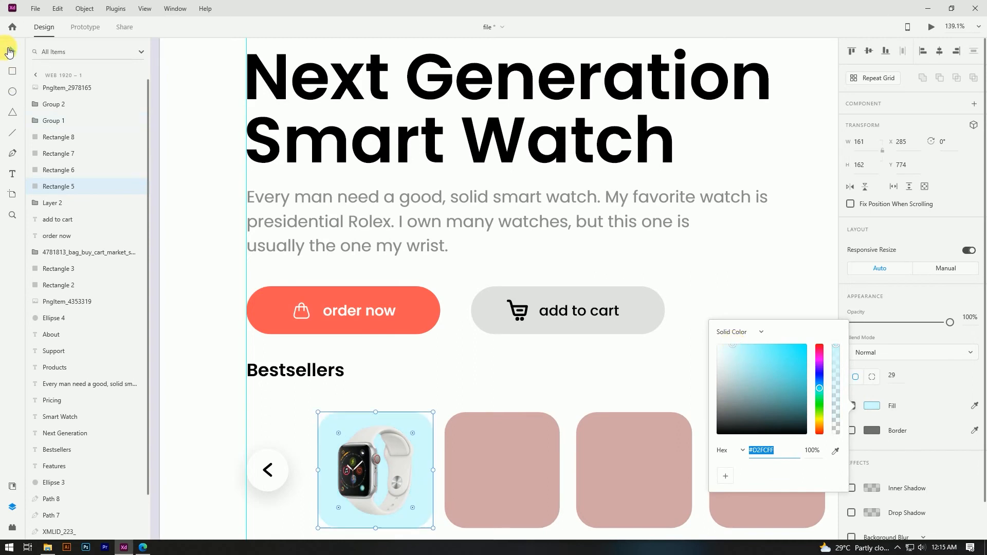
left_click_drag(739, 347, 742, 345)
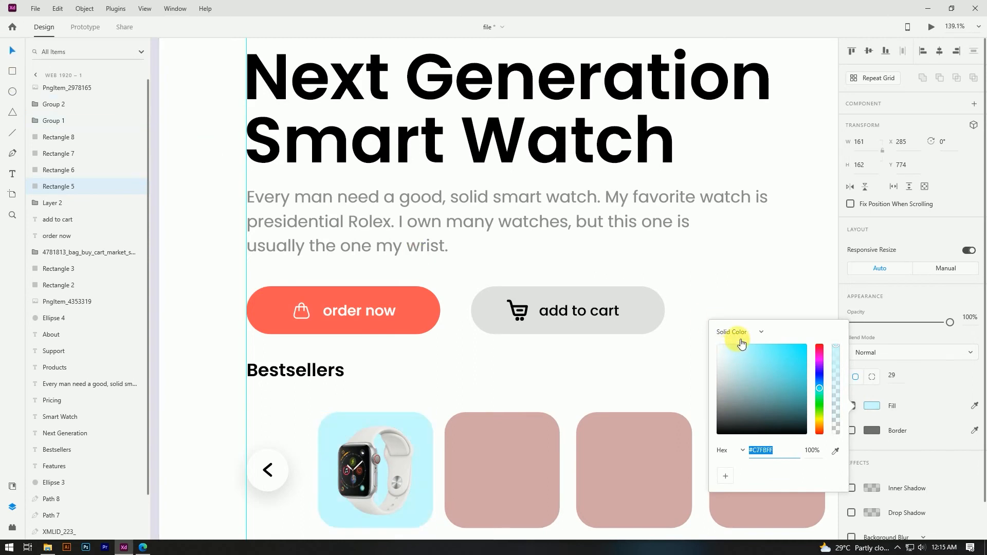
left_click(468, 358)
Import the red watch image PngItem_1065861.png, scale it to about 101 by 120 px, and centre it on the second card
scroll(464, 355, "down", 4)
left_click(529, 506)
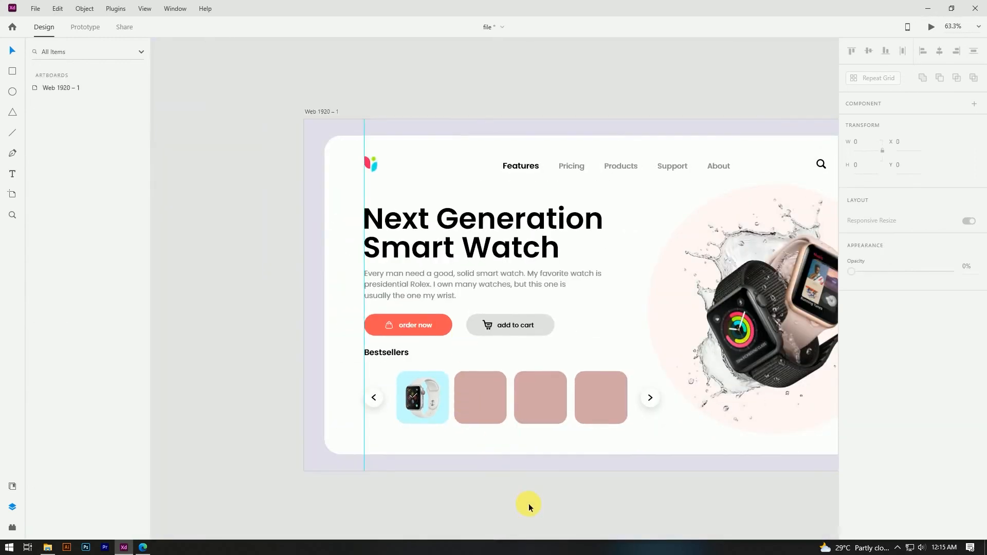
key("ctrl+0")
key("ctrl+semicolon")
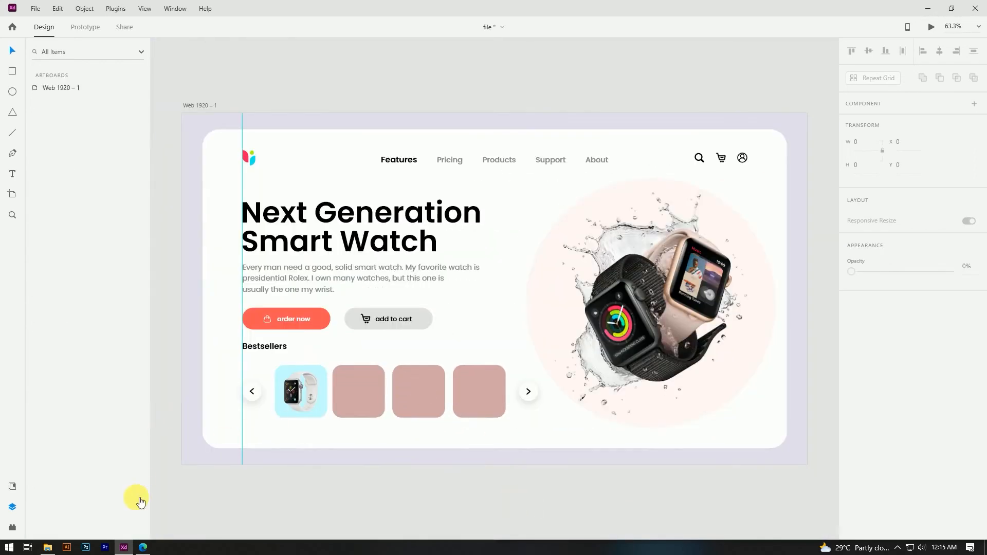
left_click(47, 547)
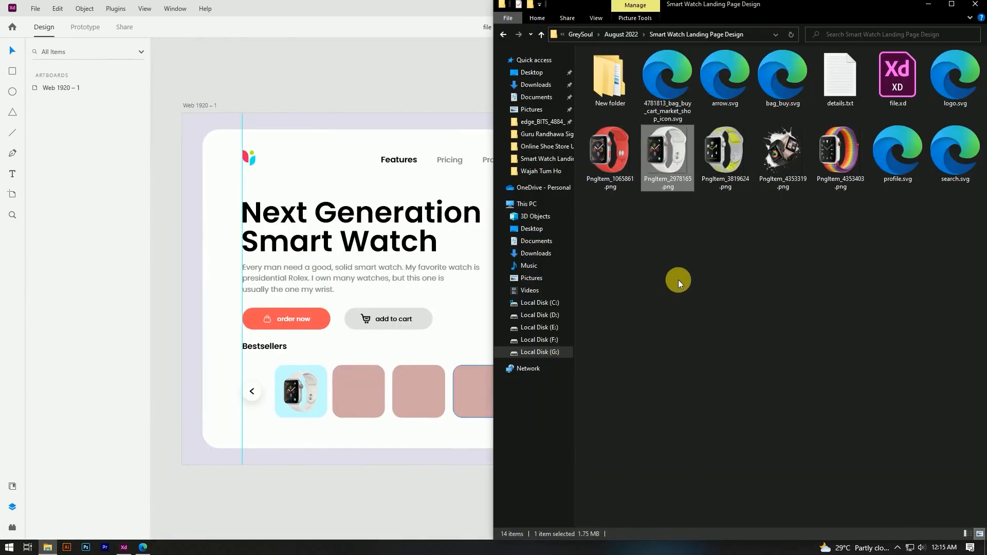
left_click_drag(612, 168, 327, 341)
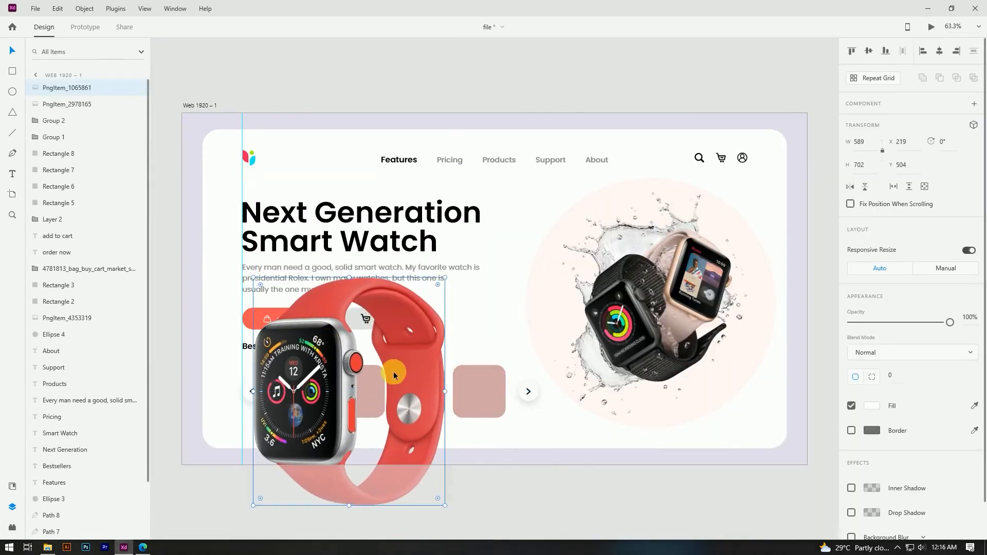
left_click_drag(444, 279, 366, 354)
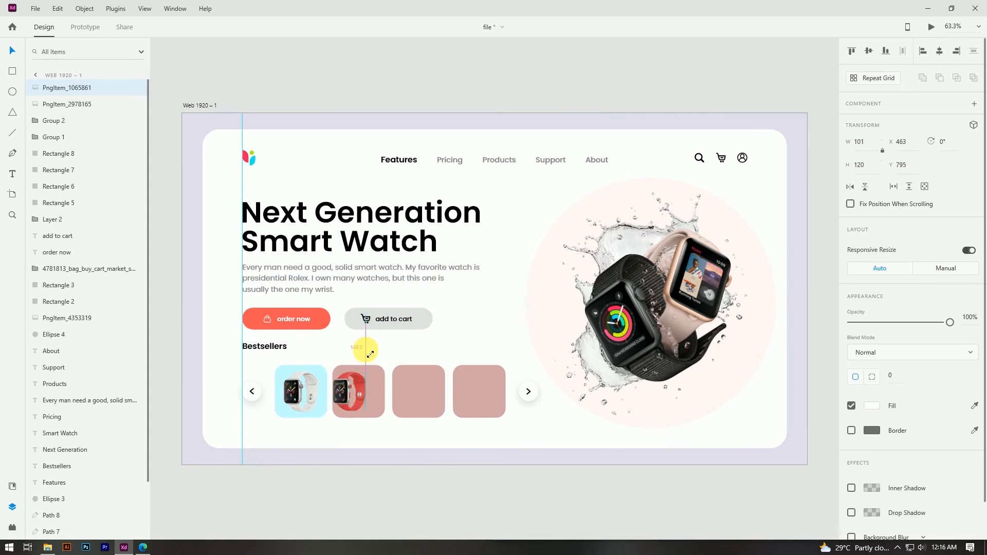
scroll(358, 408, "up", 5)
left_click_drag(304, 376, 335, 376)
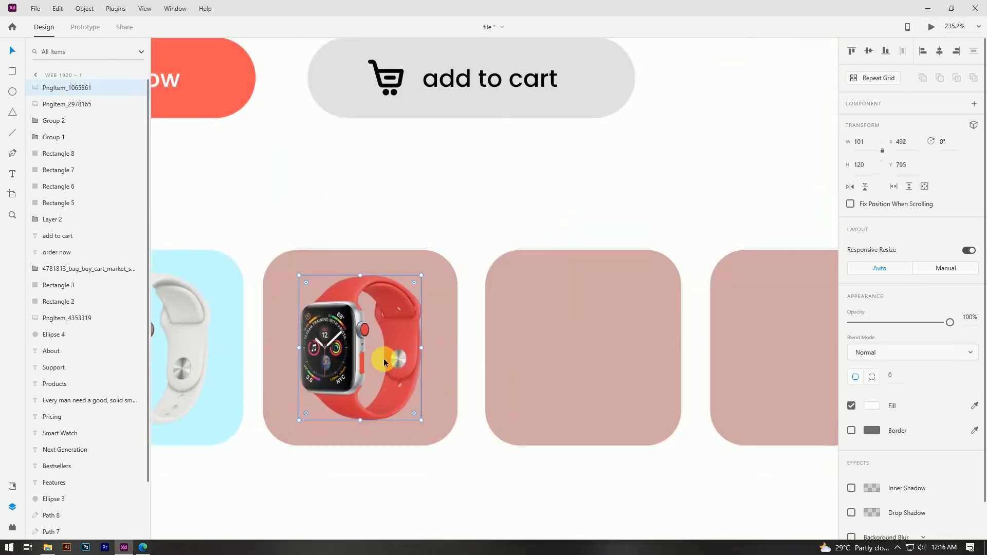
scroll(383, 359, "down", 3)
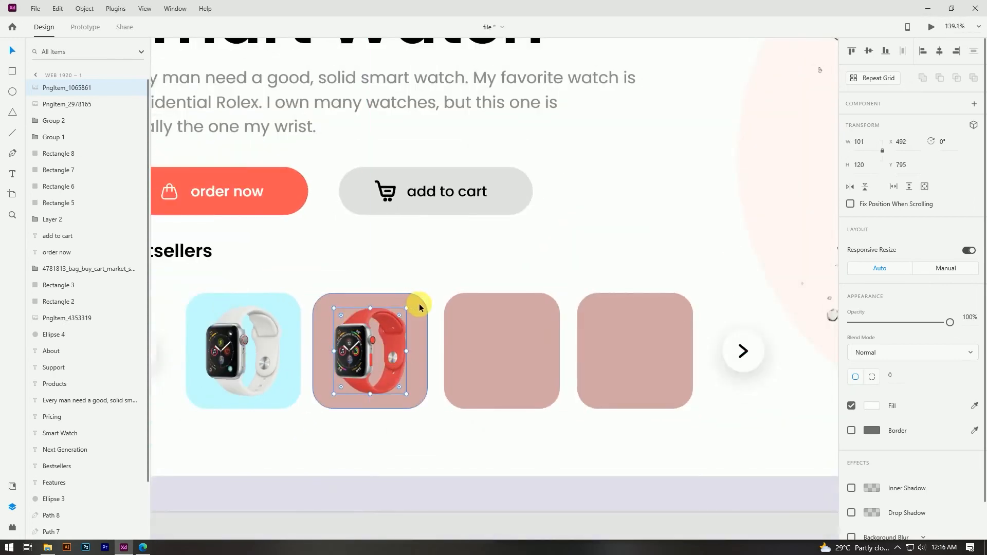
Fill the second Bestsellers card with a red sampled from the watch strap and lighten it to about #FFD8DA
left_click(418, 304)
left_click(974, 406)
left_click(360, 310)
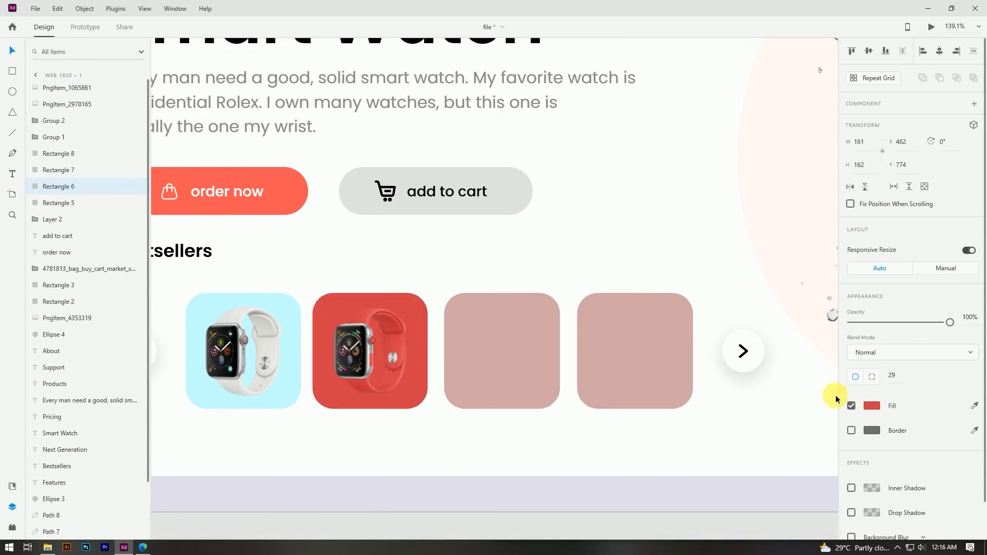
left_click(868, 405)
left_click_drag(749, 361, 734, 348)
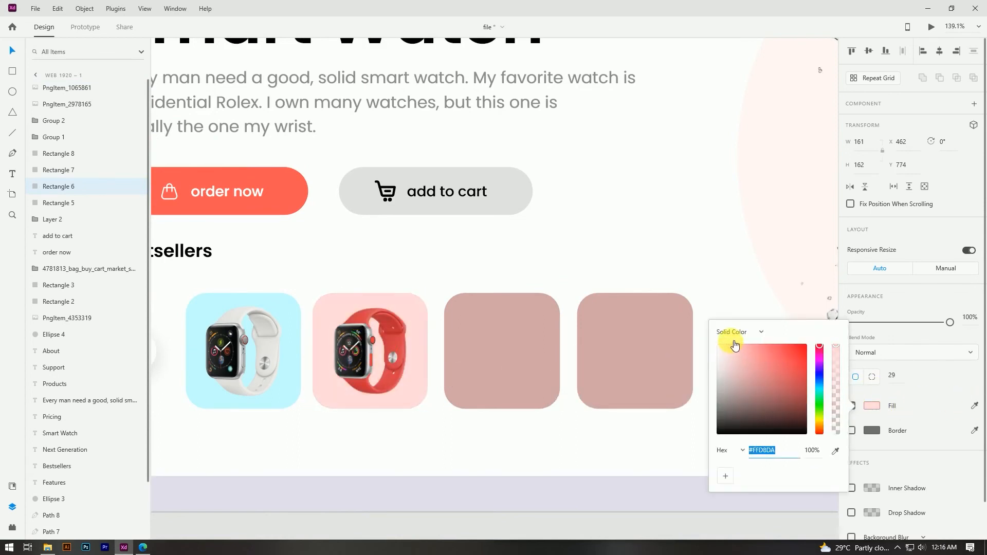
Import the grey and yellow watch image PngItem_3819624.png onto the artboard
left_click(504, 348)
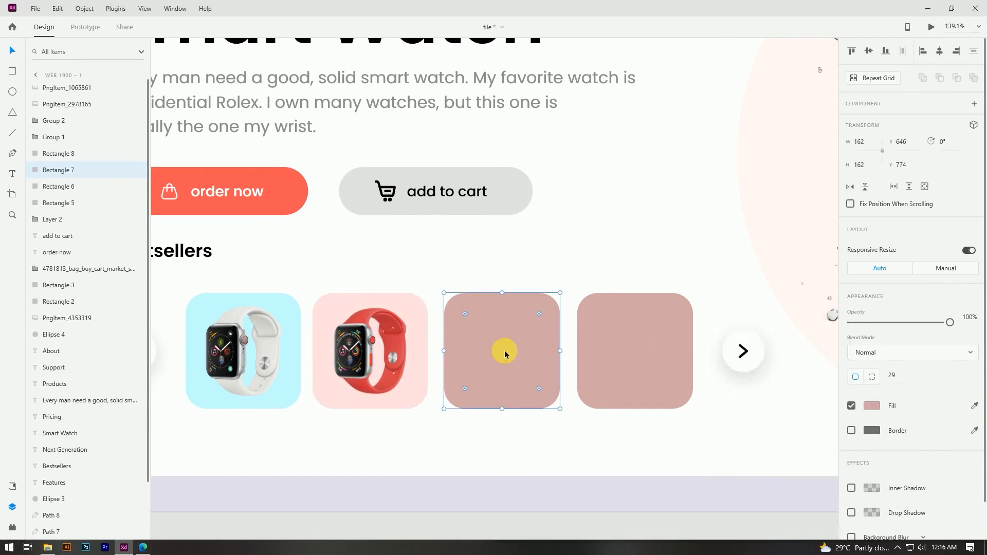
left_click(263, 504)
left_click(47, 548)
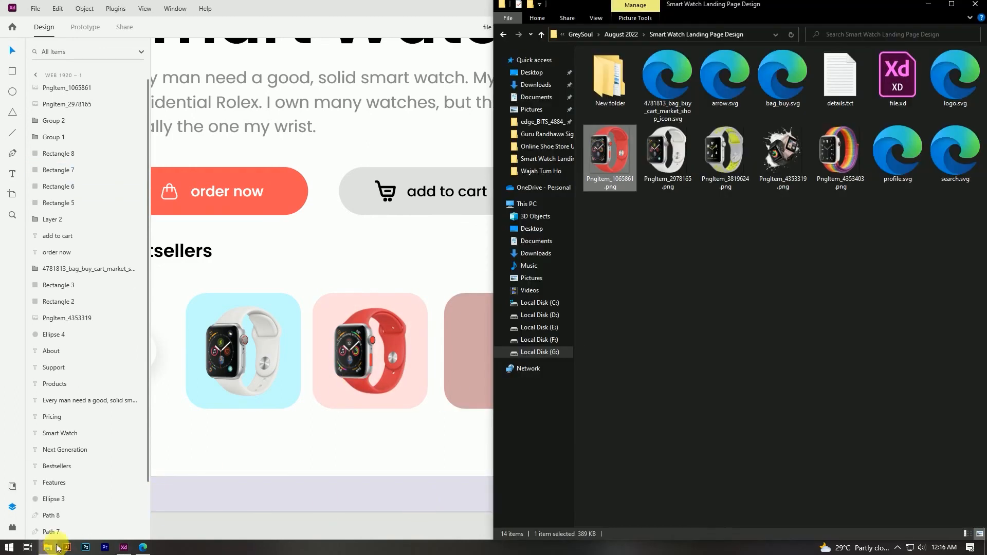
left_click_drag(725, 154, 459, 400)
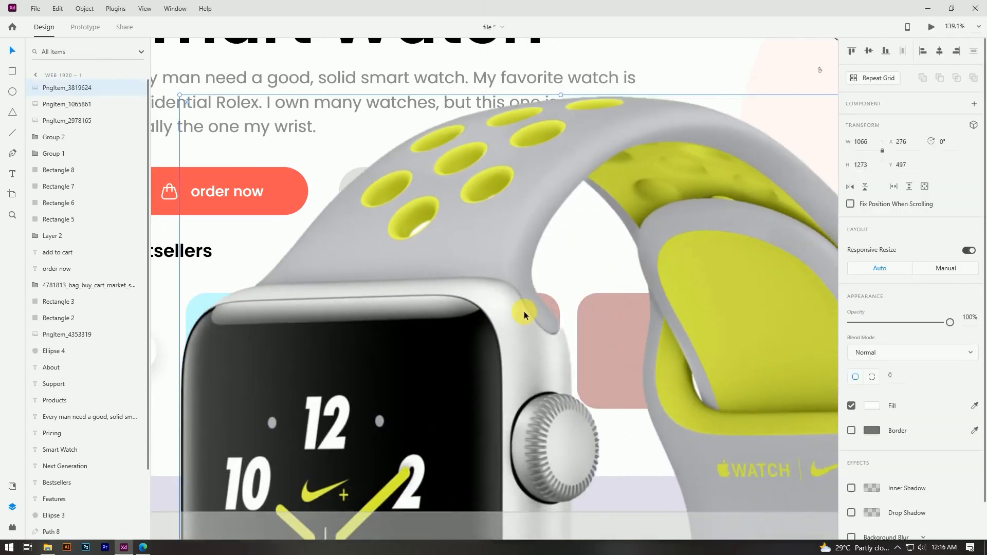
Scale the grey and yellow watch image down to about 98 by 117 px and centre it on the third card
scroll(696, 341, "down", 4)
left_click_drag(719, 428, 562, 423)
scroll(536, 429, "up", 5)
left_click_drag(533, 393, 457, 133)
scroll(480, 119, "up", 2)
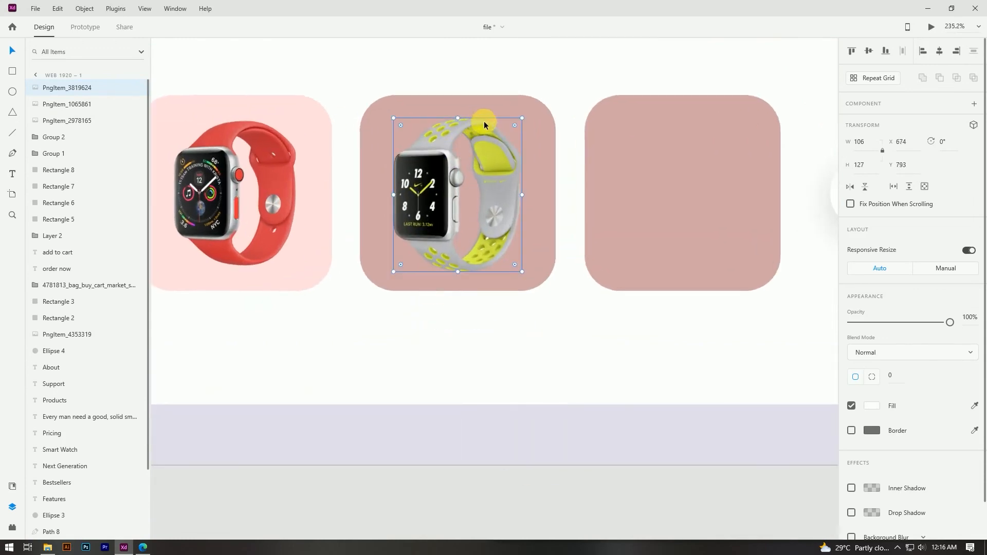
left_click_drag(522, 118, 516, 124)
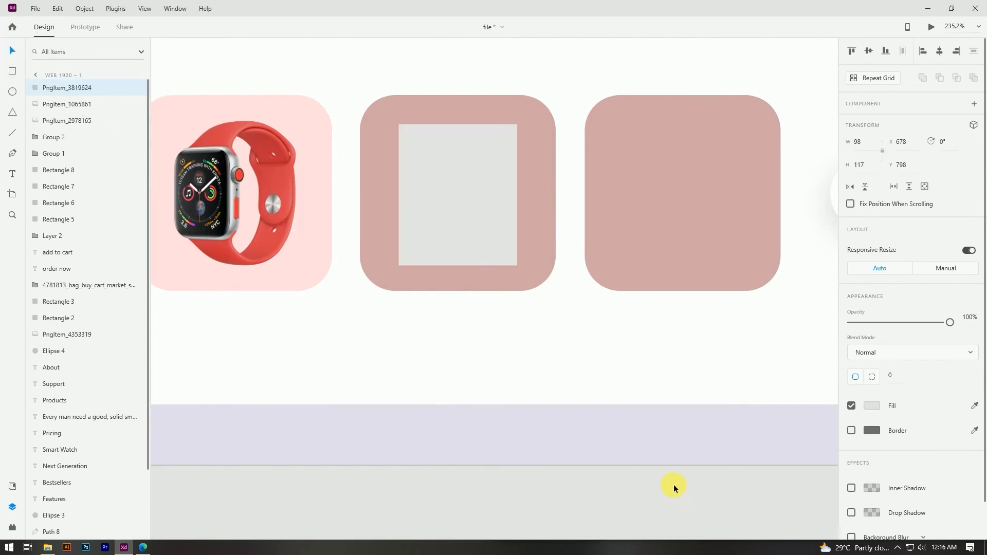
Fill the third card with a yellow-green sampled from the watch strap and lighten it to about #FCFFE5
left_click(544, 177)
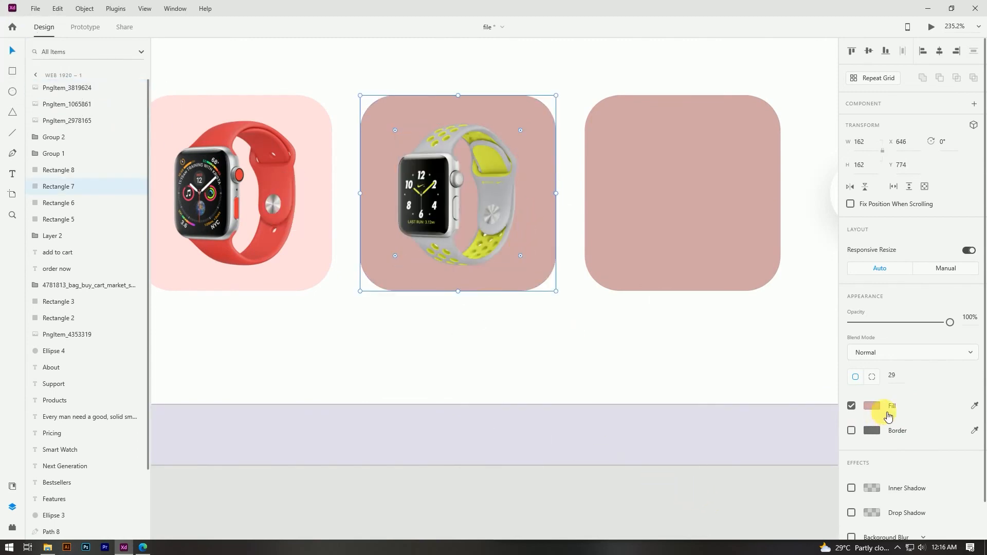
left_click(501, 151)
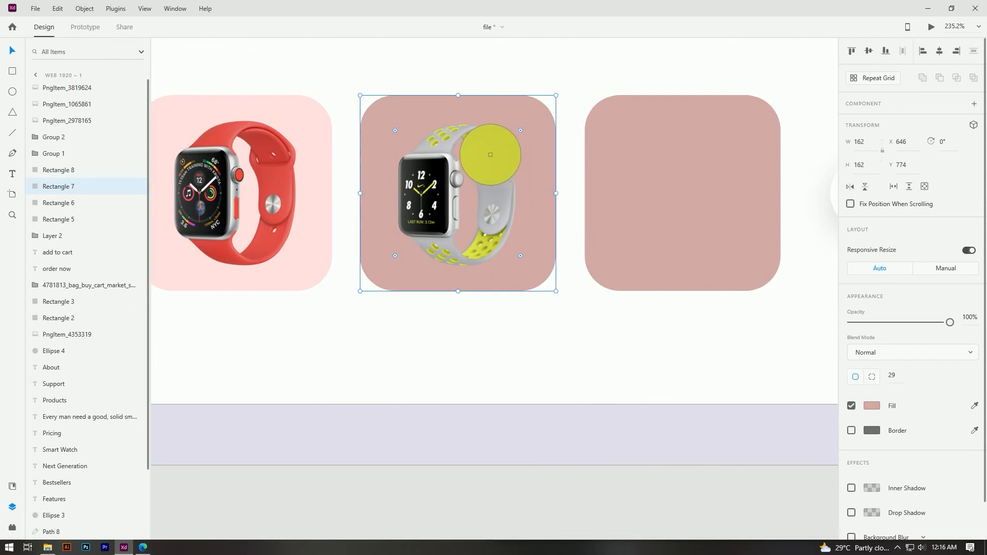
left_click(873, 407)
left_click(732, 345)
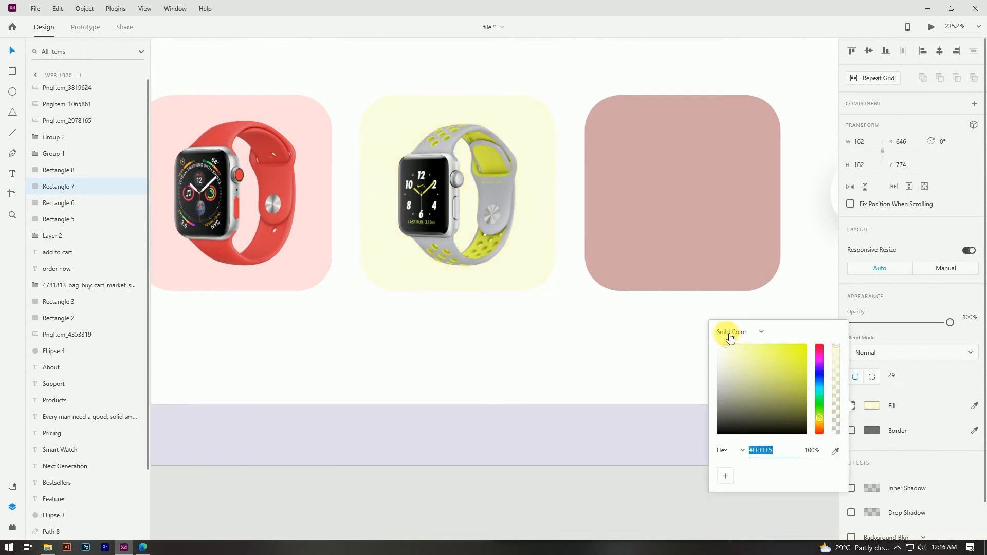
left_click(609, 479)
Import the rainbow-strap watch image PngItem_4353403.png onto the artboard
scroll(458, 374, "down", 5)
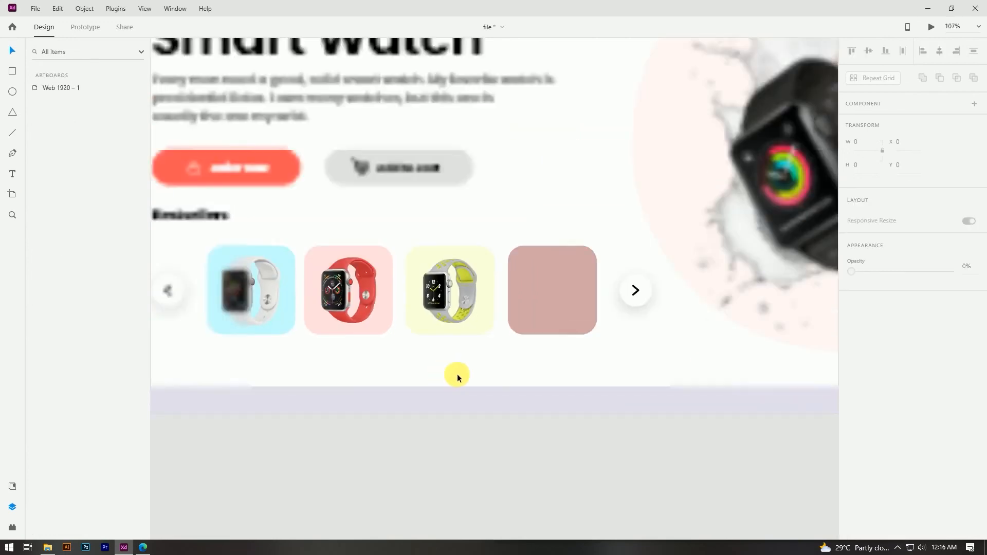
scroll(480, 351, "up", 2)
left_click(48, 547)
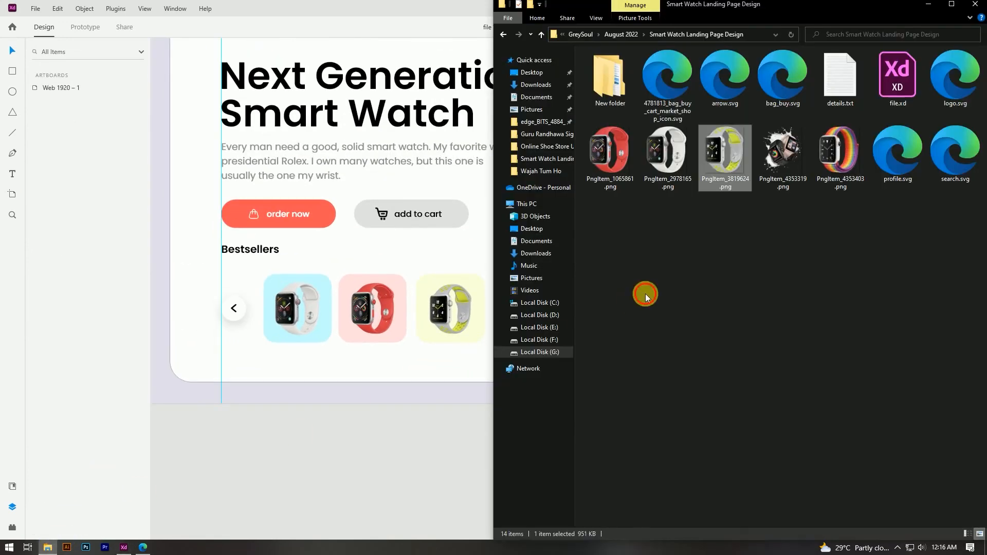
left_click_drag(830, 162, 392, 386)
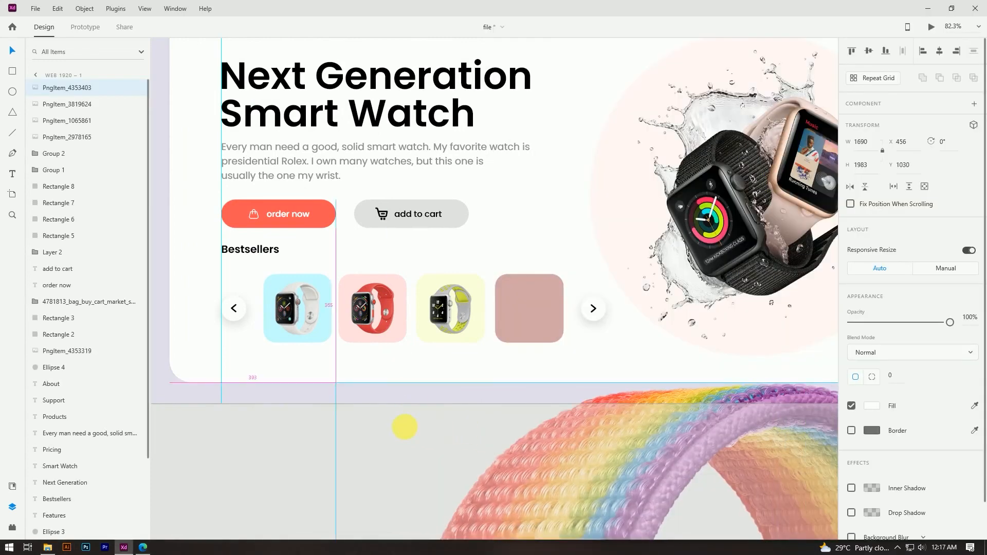
left_click_drag(404, 427, 405, 429)
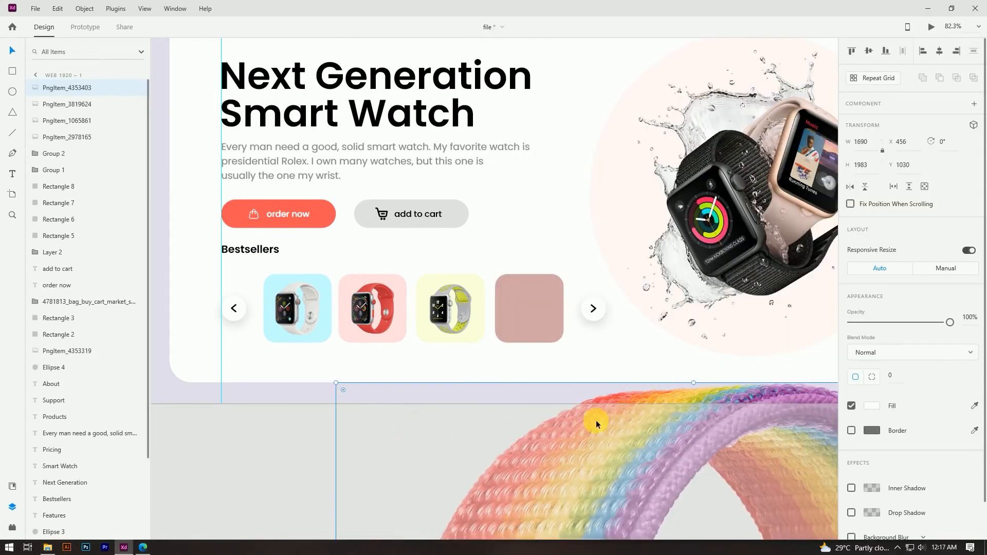
Scale the rainbow-strap watch image down to fit inside the fourth Bestsellers card and centre it there
left_click_drag(718, 395, 470, 102)
left_click_drag(804, 509, 534, 319)
scroll(549, 304, "up", 5)
mouse_move(556, 243)
left_mouse_down()
mouse_move(568, 277)
mouse_move(561, 236)
left_mouse_up()
Fill the fourth card with a purple sampled from the rainbow strap and lighten it to about #FFE8FF
left_click(562, 235)
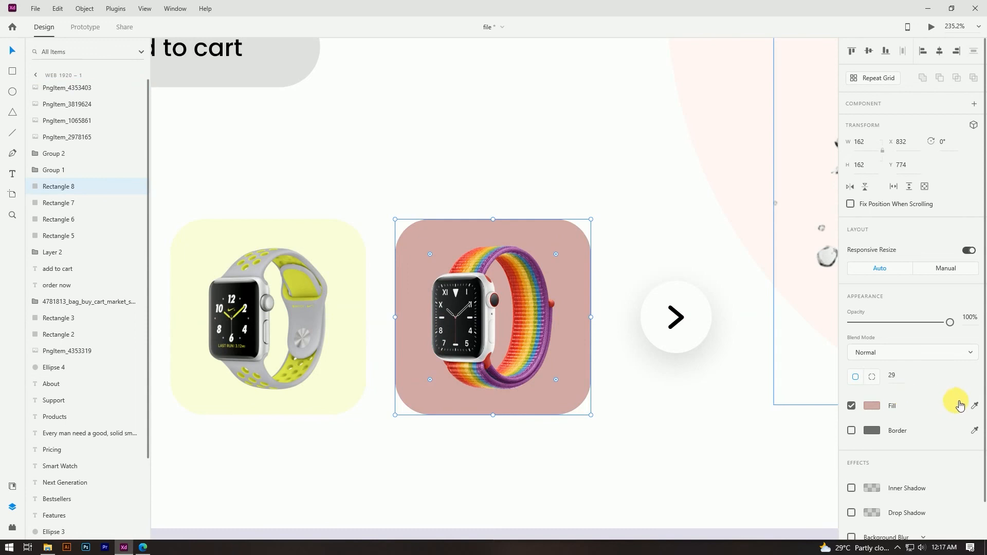
left_click(976, 406)
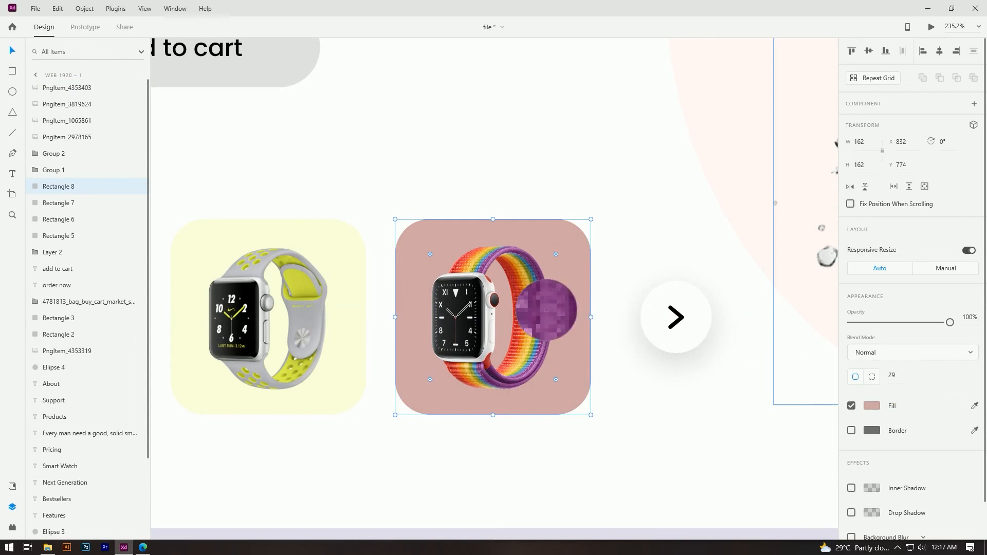
left_click(563, 316)
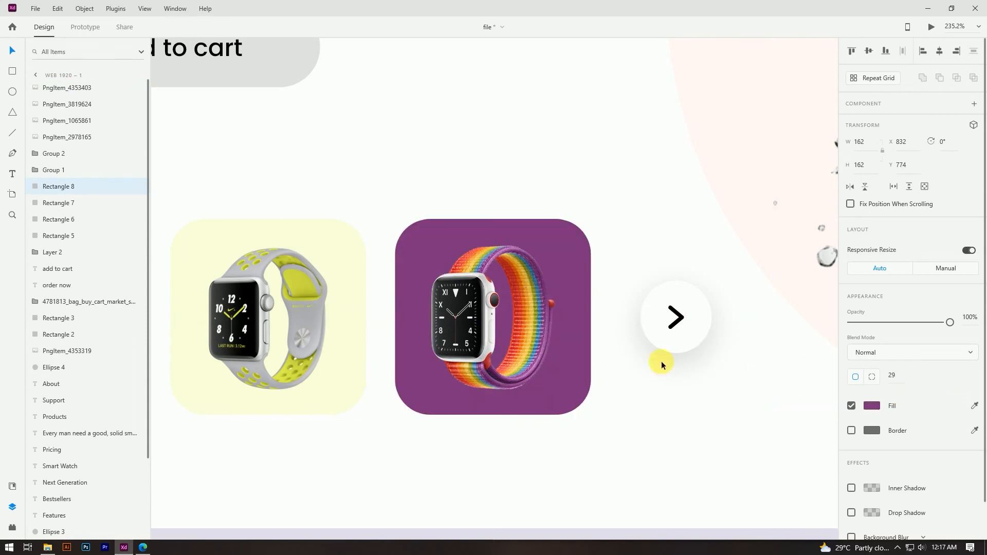
left_click(872, 406)
left_click_drag(783, 383, 733, 344)
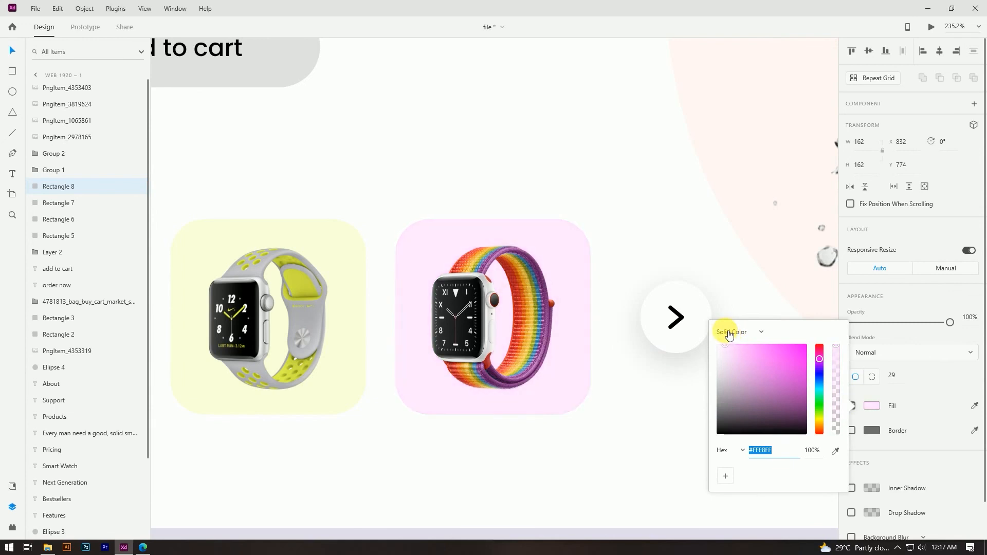
left_click(581, 456)
Remove the vertical guide that runs along the left edge of the heading and logo
key("ctrl+0")
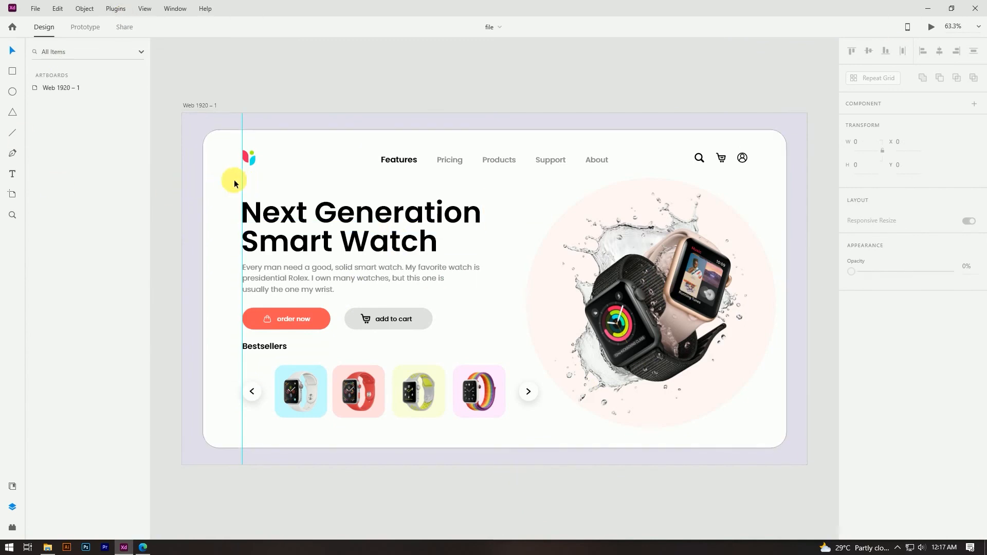
left_click_drag(242, 186, 165, 181)
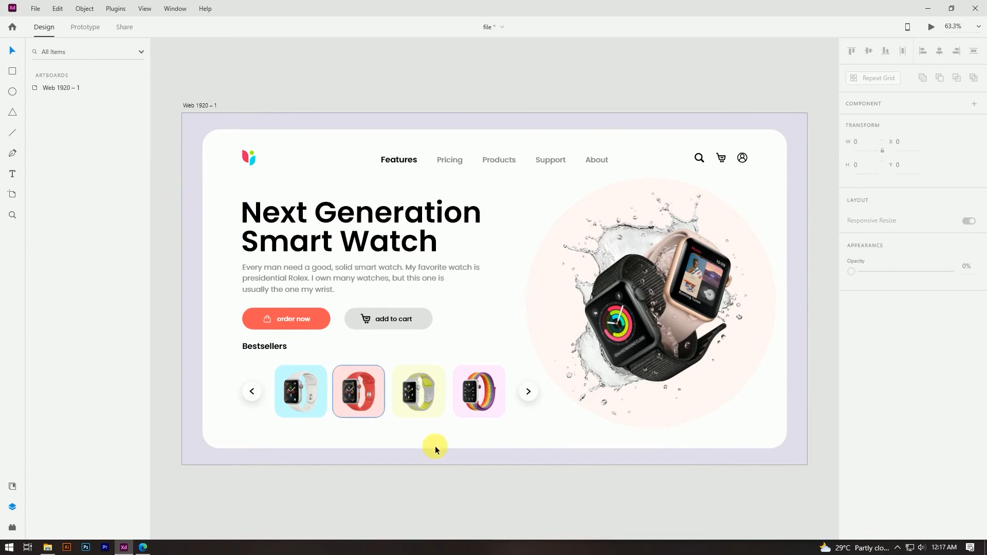
scroll(536, 349, "down", 2)
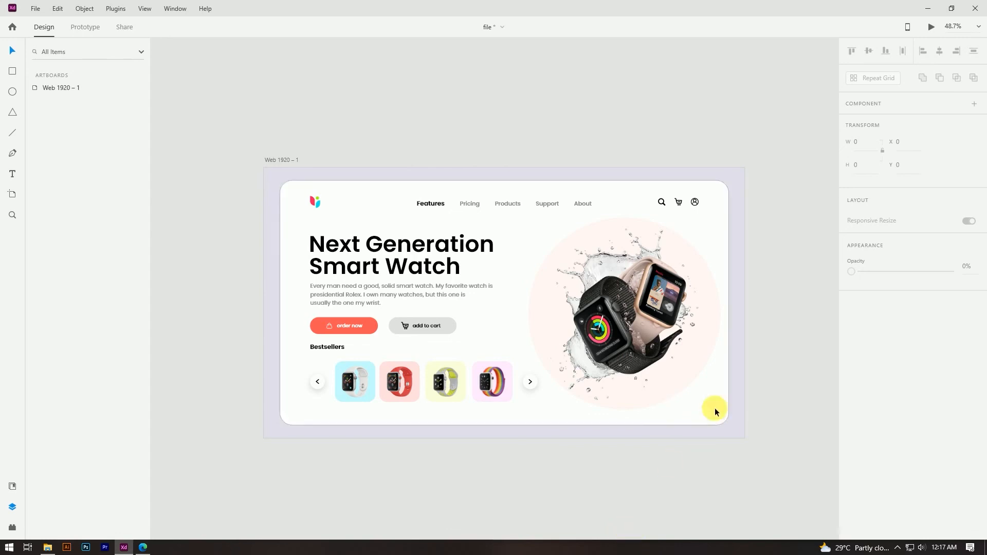
Add a drop shadow to the large white background rectangle with a Y offset of 12 and a blur of about 27
left_click(293, 385)
left_click(126, 531)
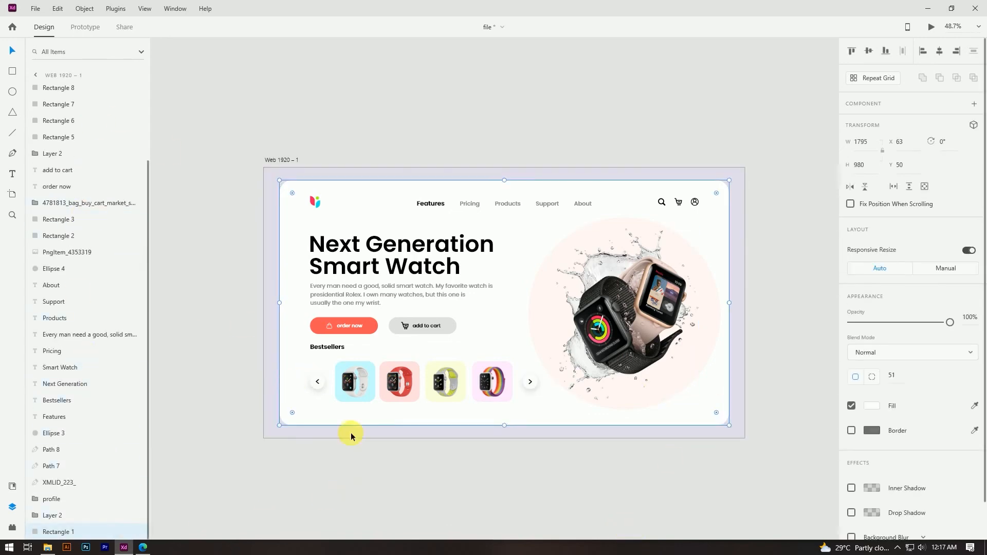
scroll(899, 491, "down", 2)
left_click(852, 474)
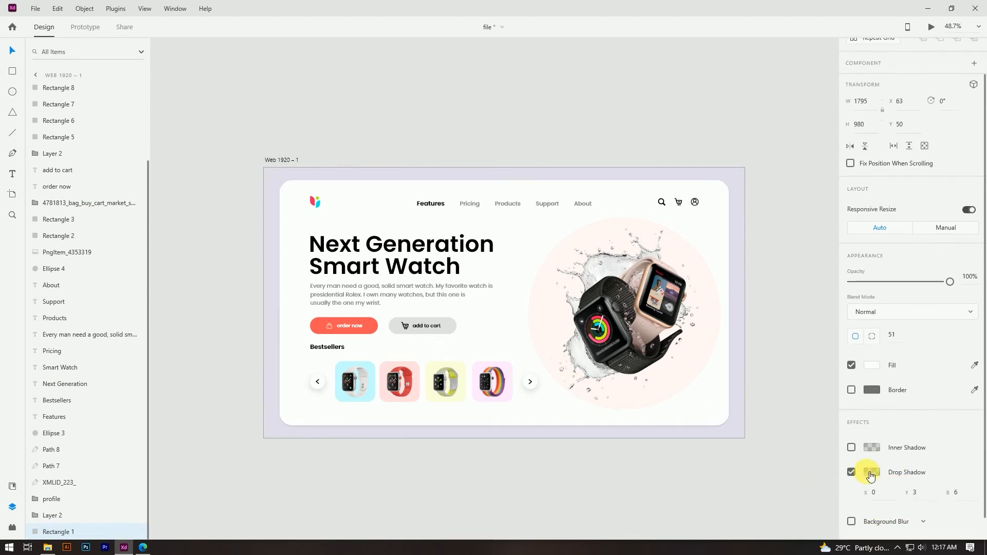
left_click(922, 493)
left_click_drag(965, 498, 957, 442)
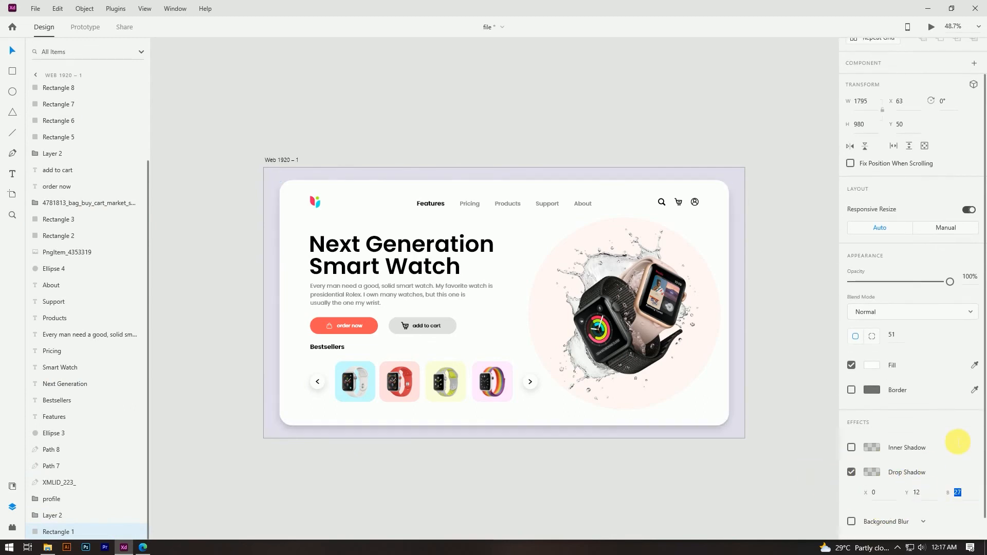
Lower the opacity of the white background rectangle's drop shadow colour and fit the whole artboard in view
left_click(872, 472)
left_click_drag(836, 462, 841, 475)
left_click(616, 502)
key("ctrl+0")
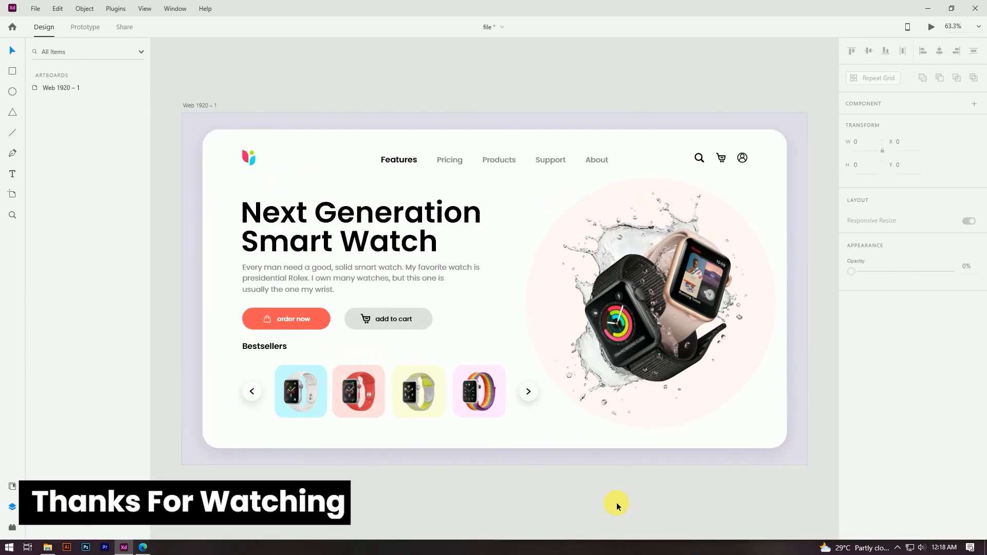